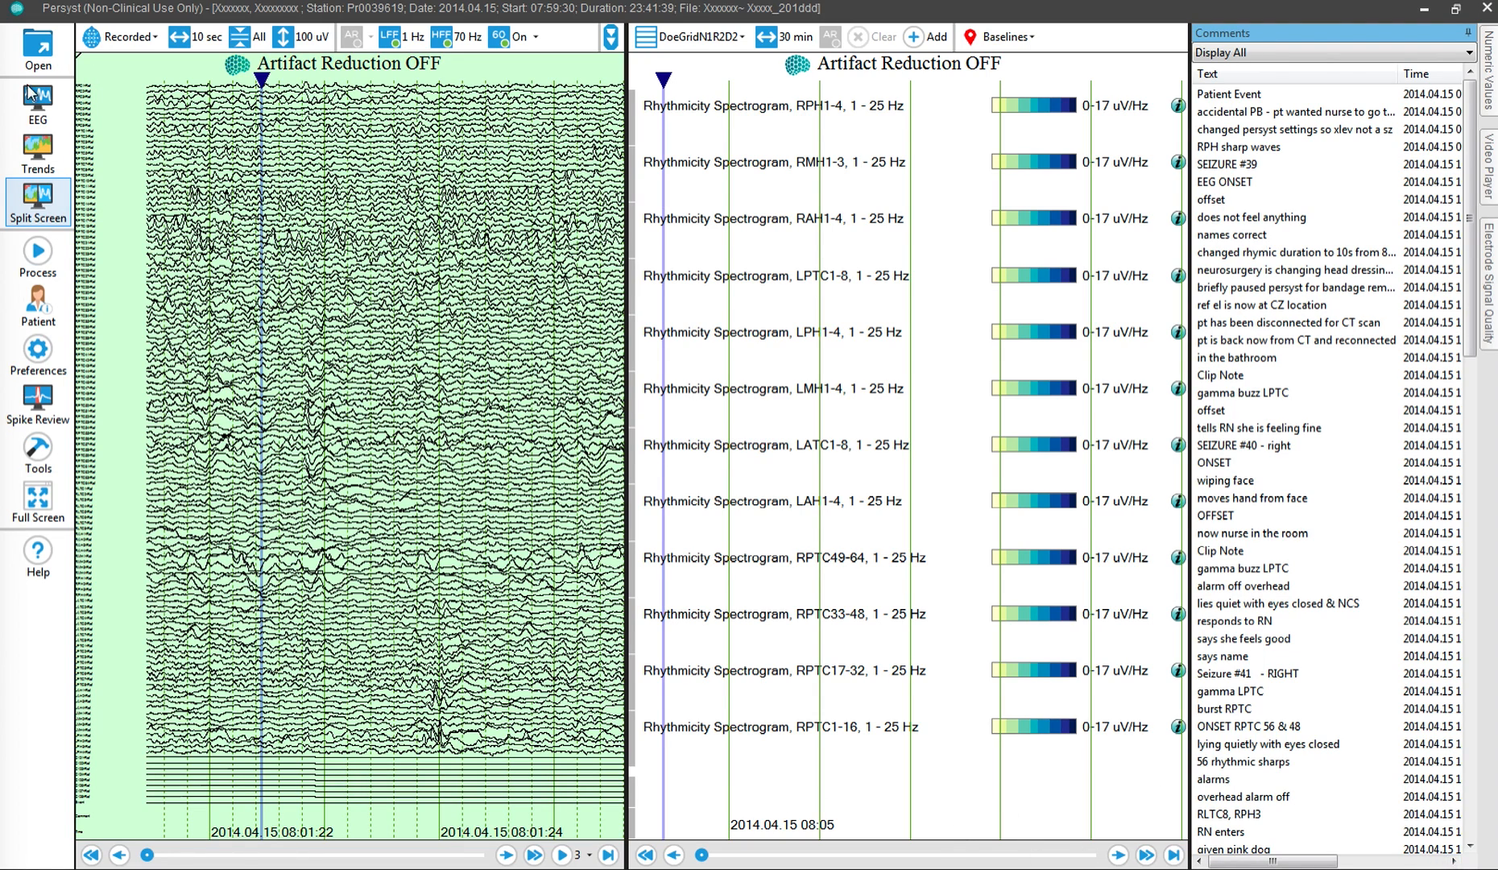
Step: View the list of recorded studies in the Persyst database and close it without opening one
click(41, 50)
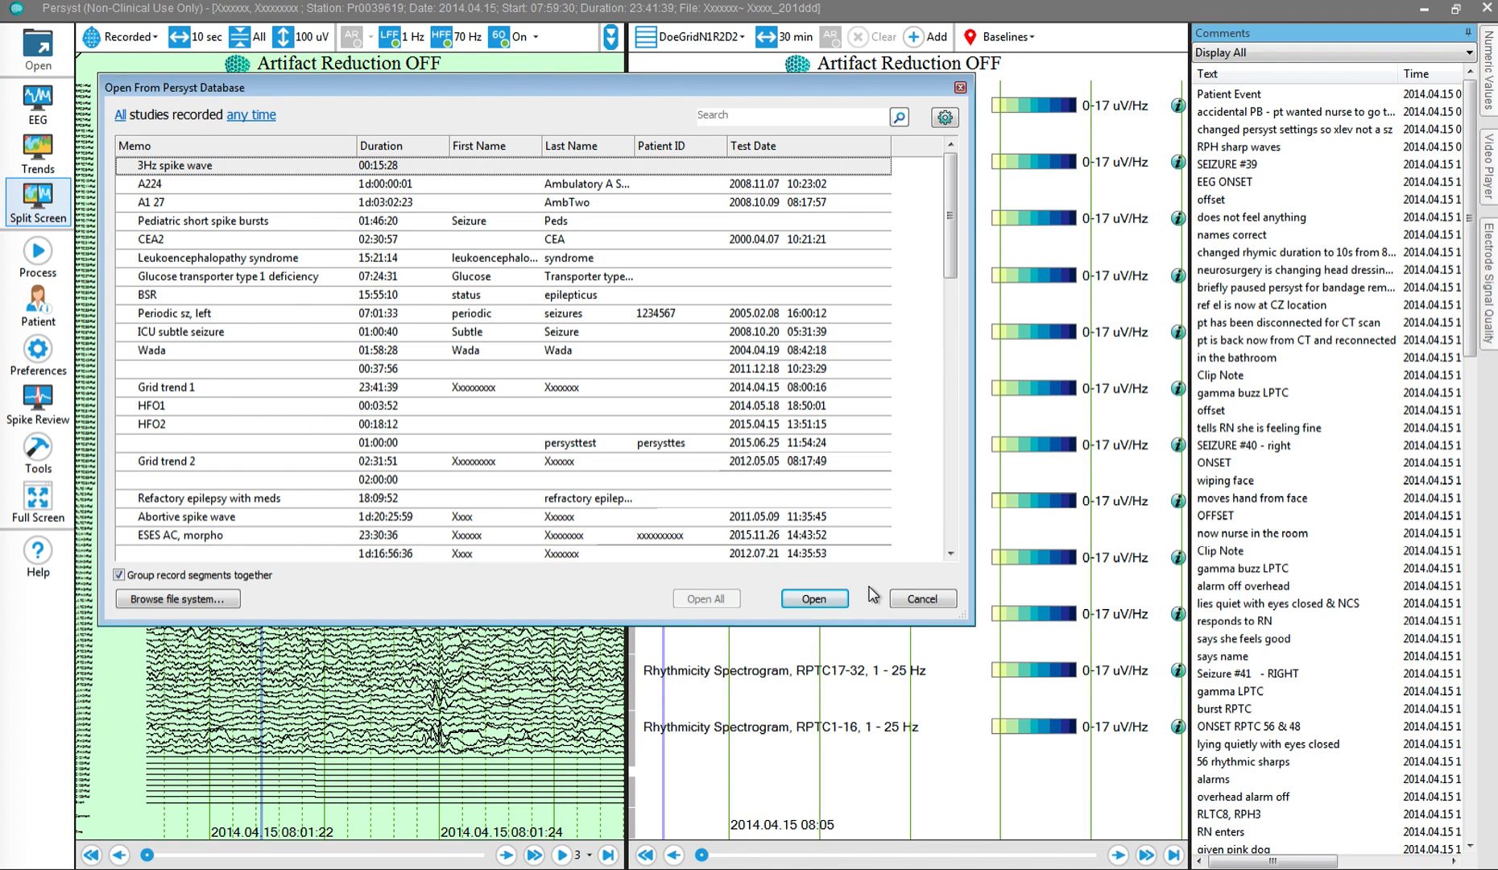
click(923, 598)
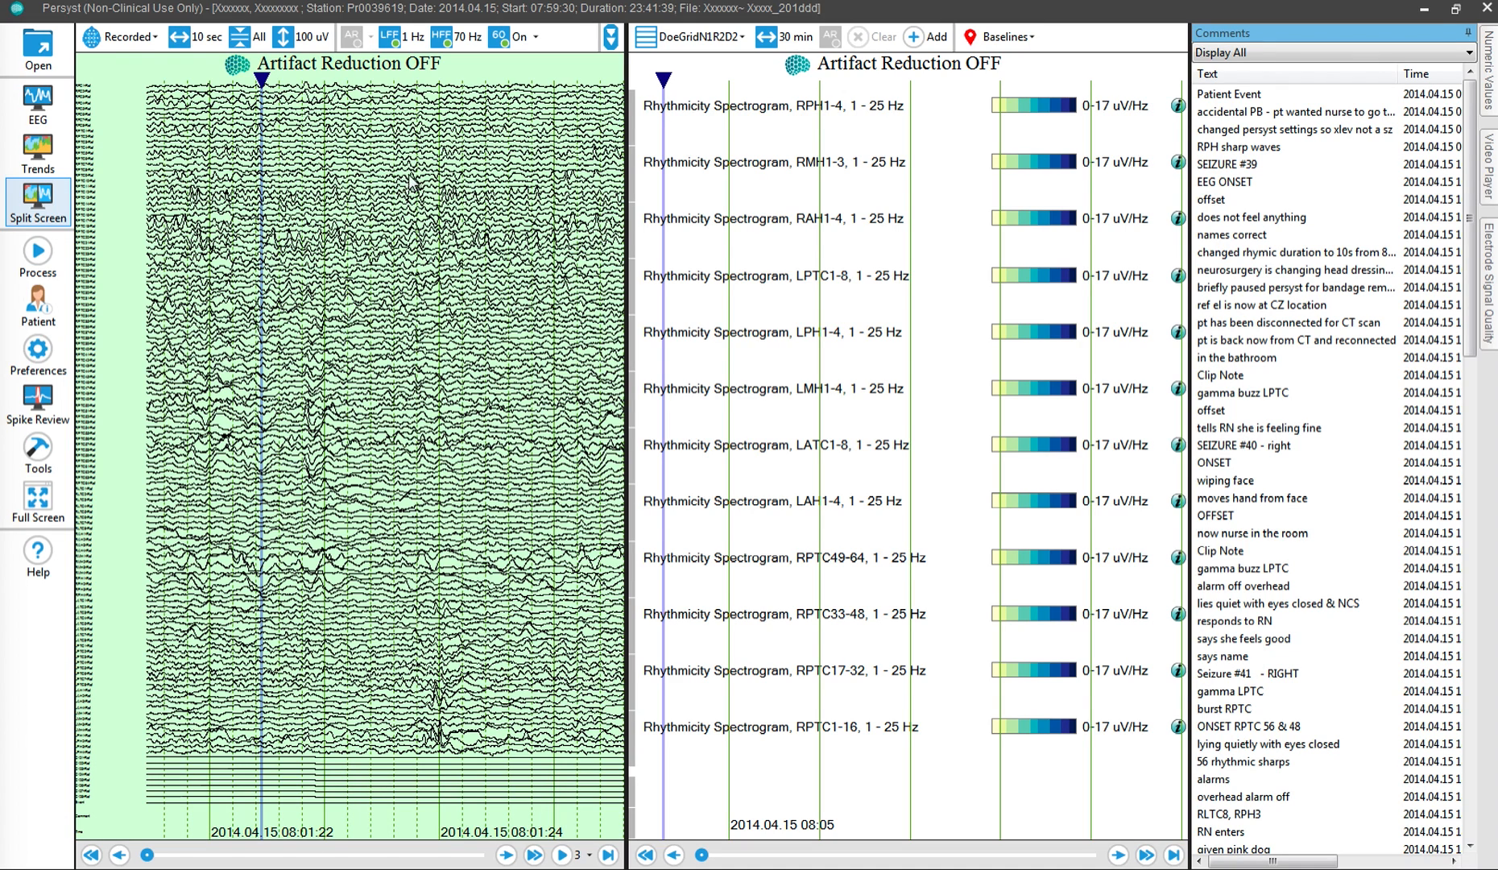
Step: Switch to the EEG-only view and show 48 channels per page
click(42, 102)
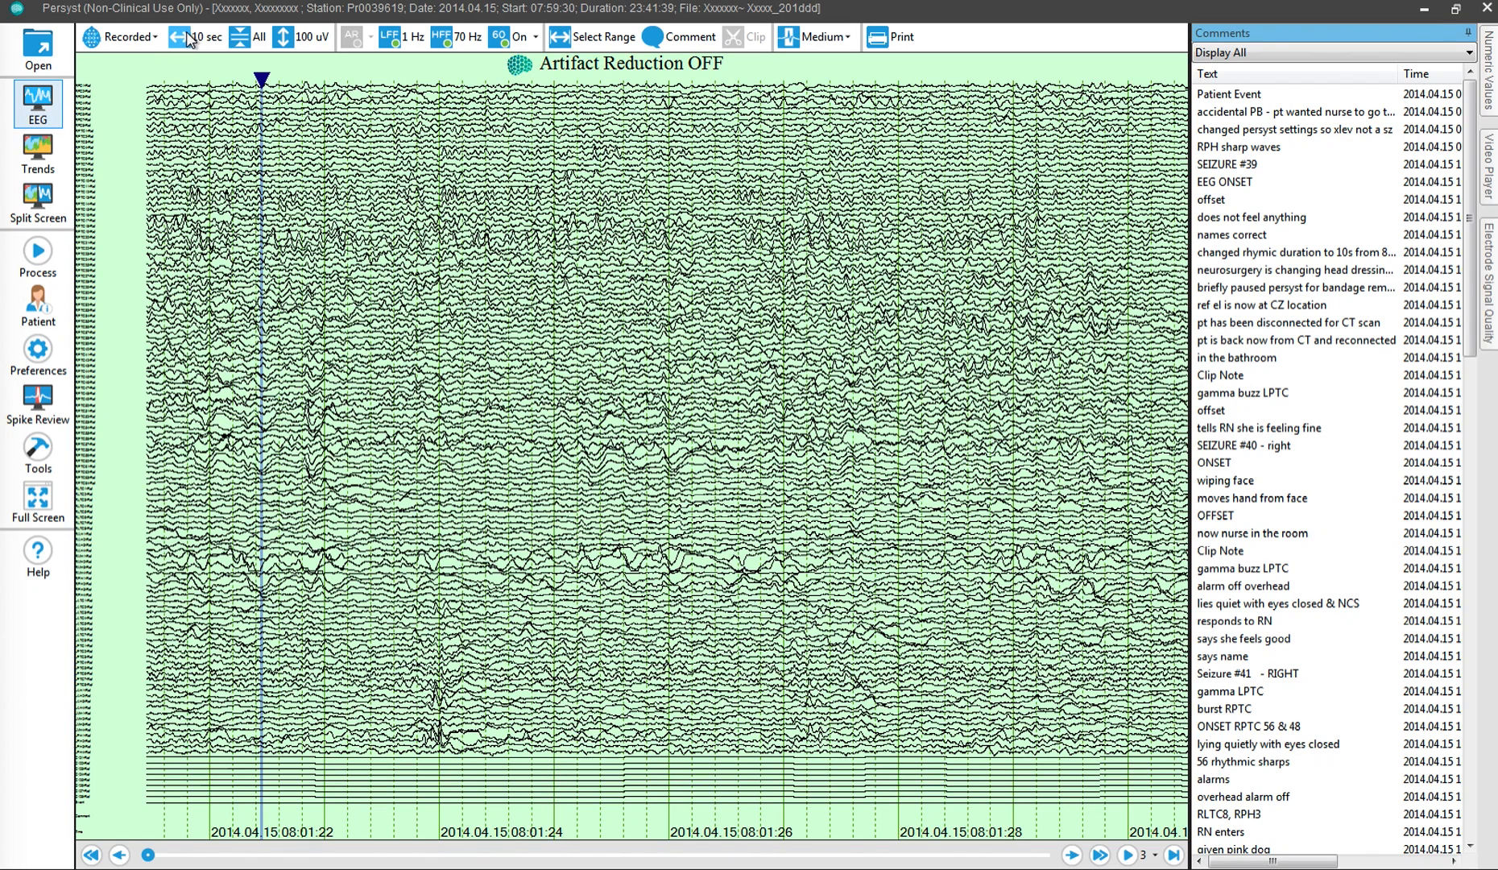
click(234, 41)
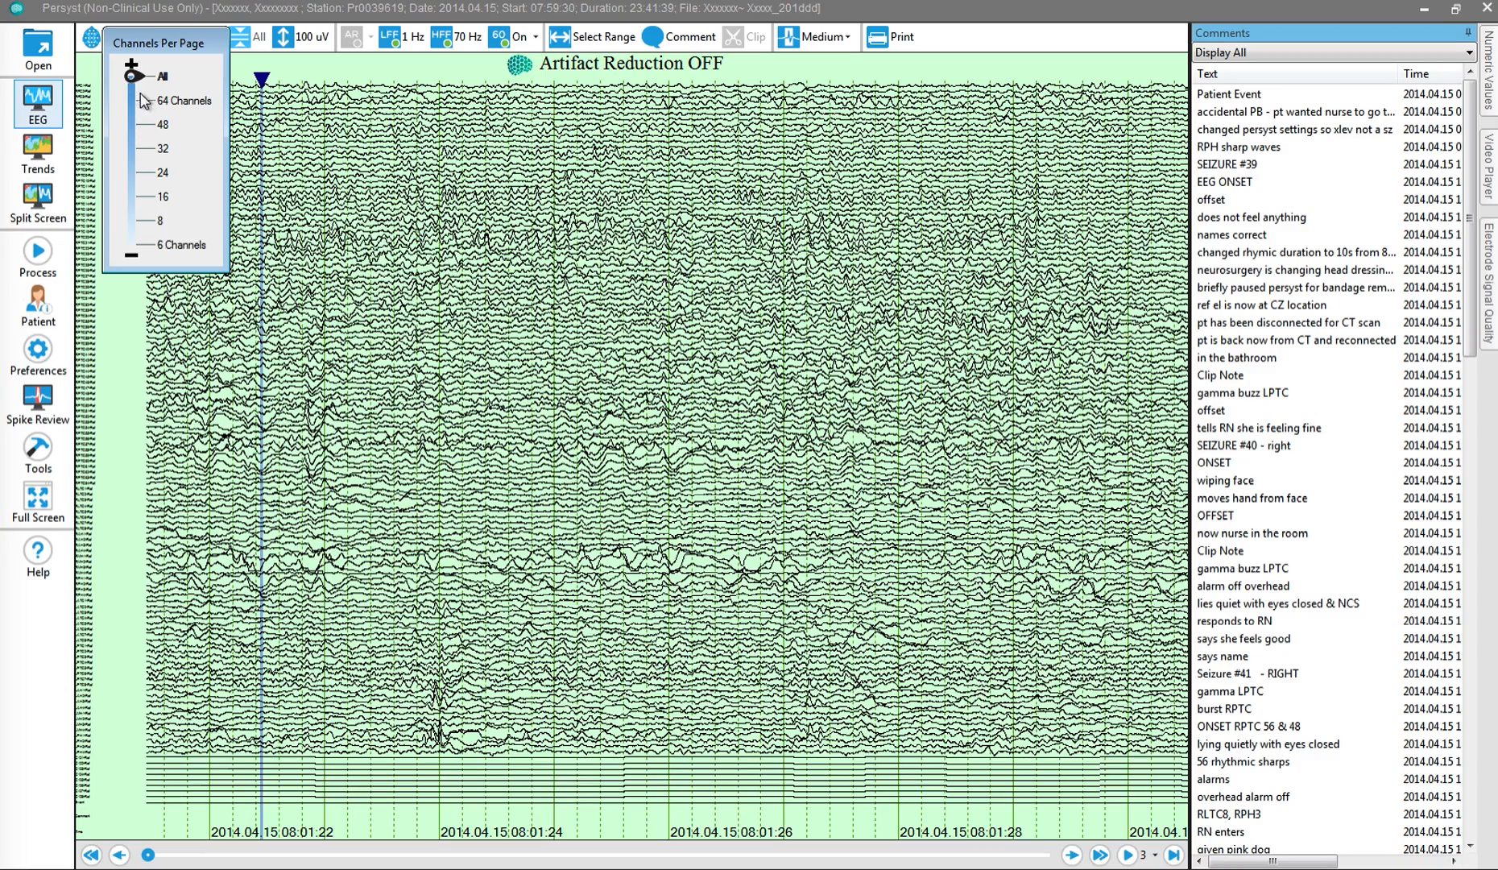
drag(133, 78, 133, 125)
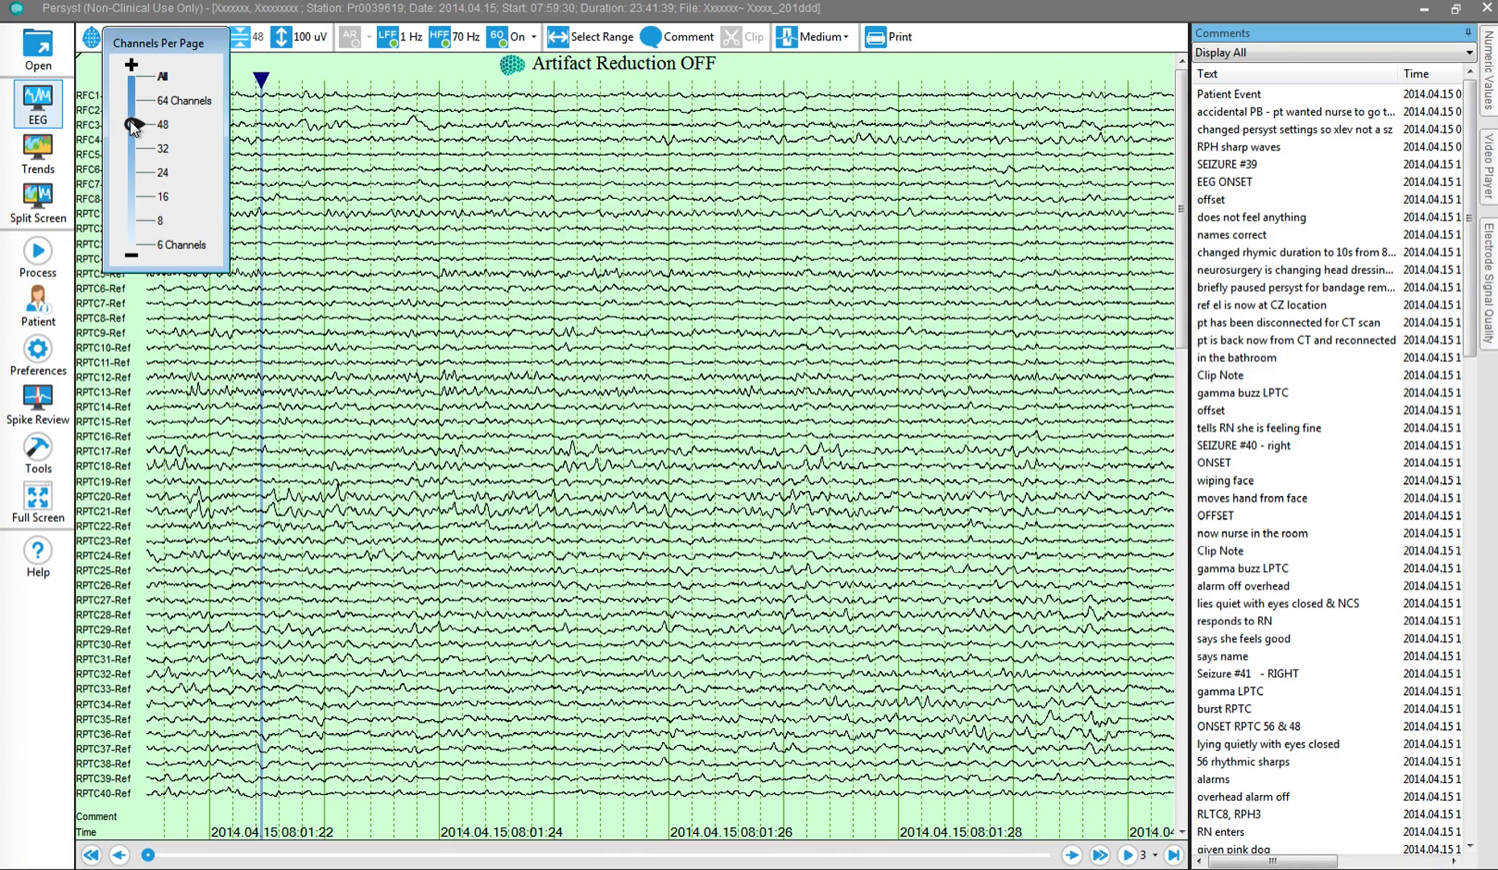
Step: Delete the unused channels C121-Ref through C128-Ref and the Event channel from the end of the Recorded montage
click(1183, 783)
click(1183, 783)
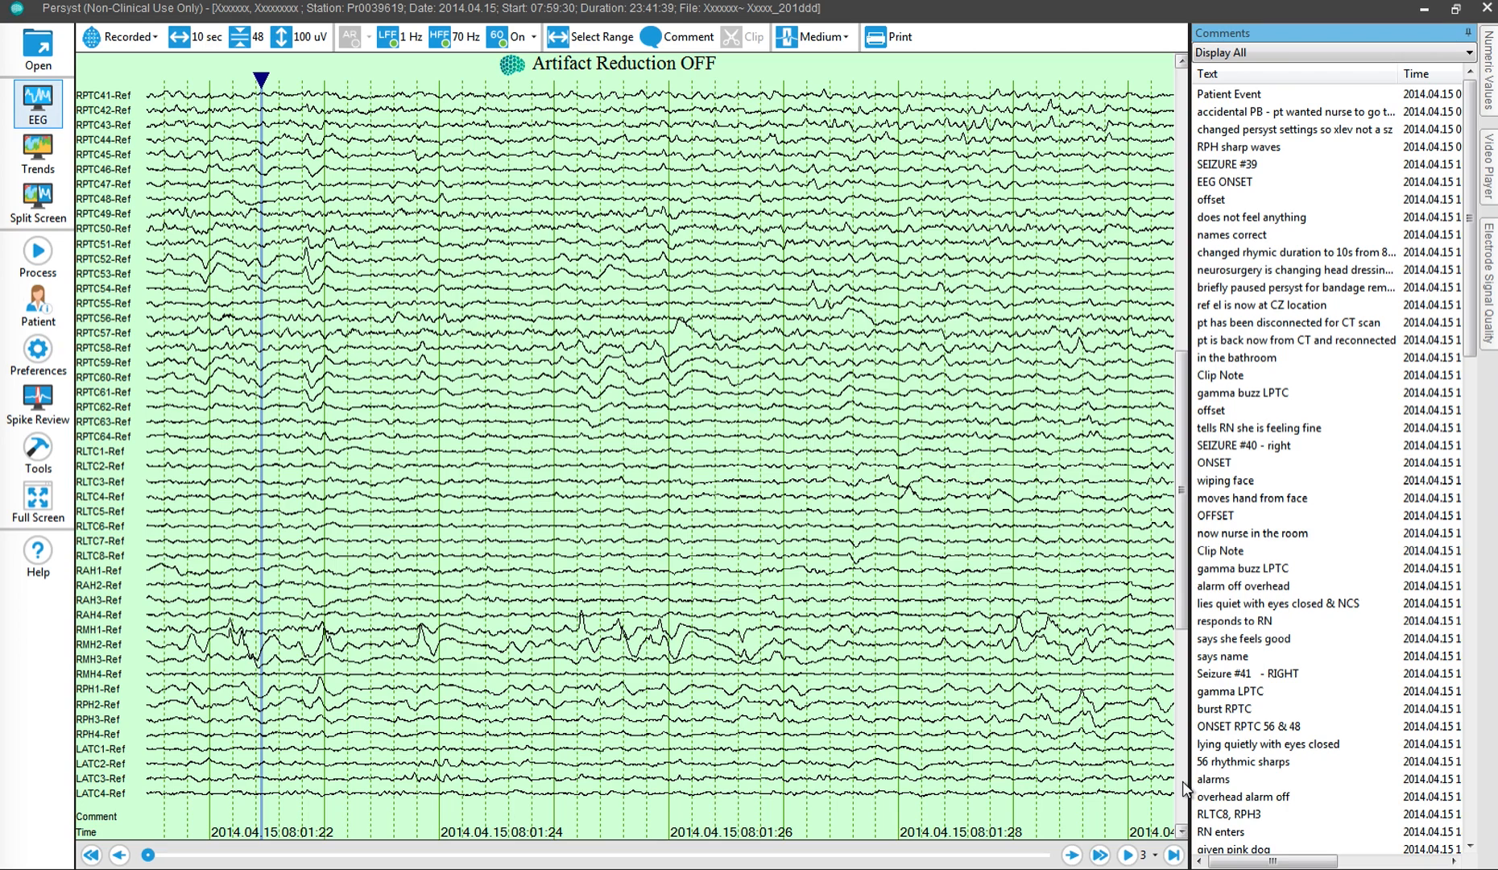
click(1182, 782)
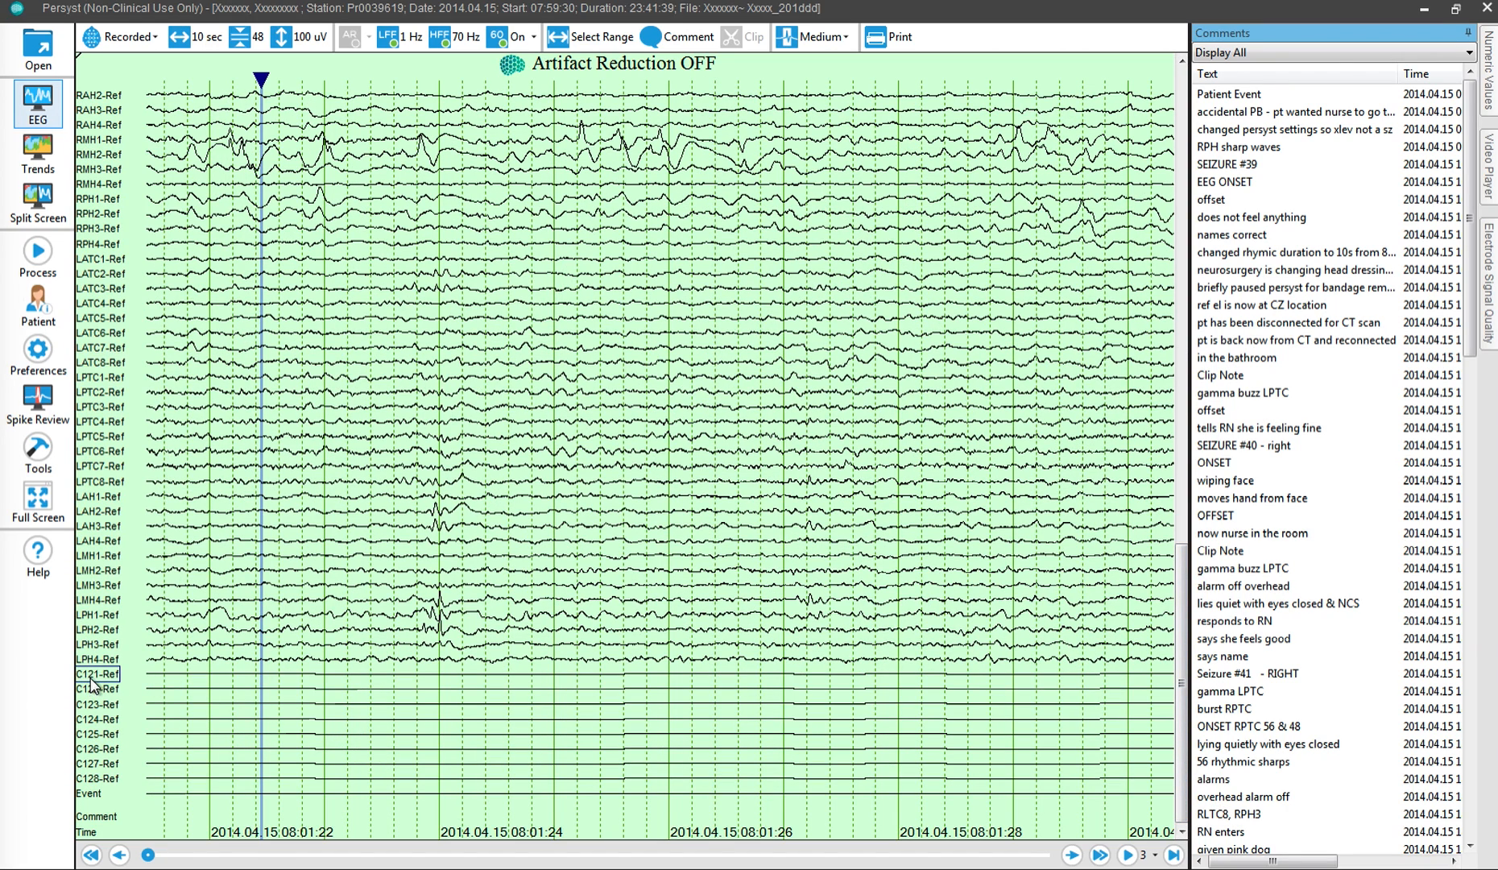
shift+click(91, 797)
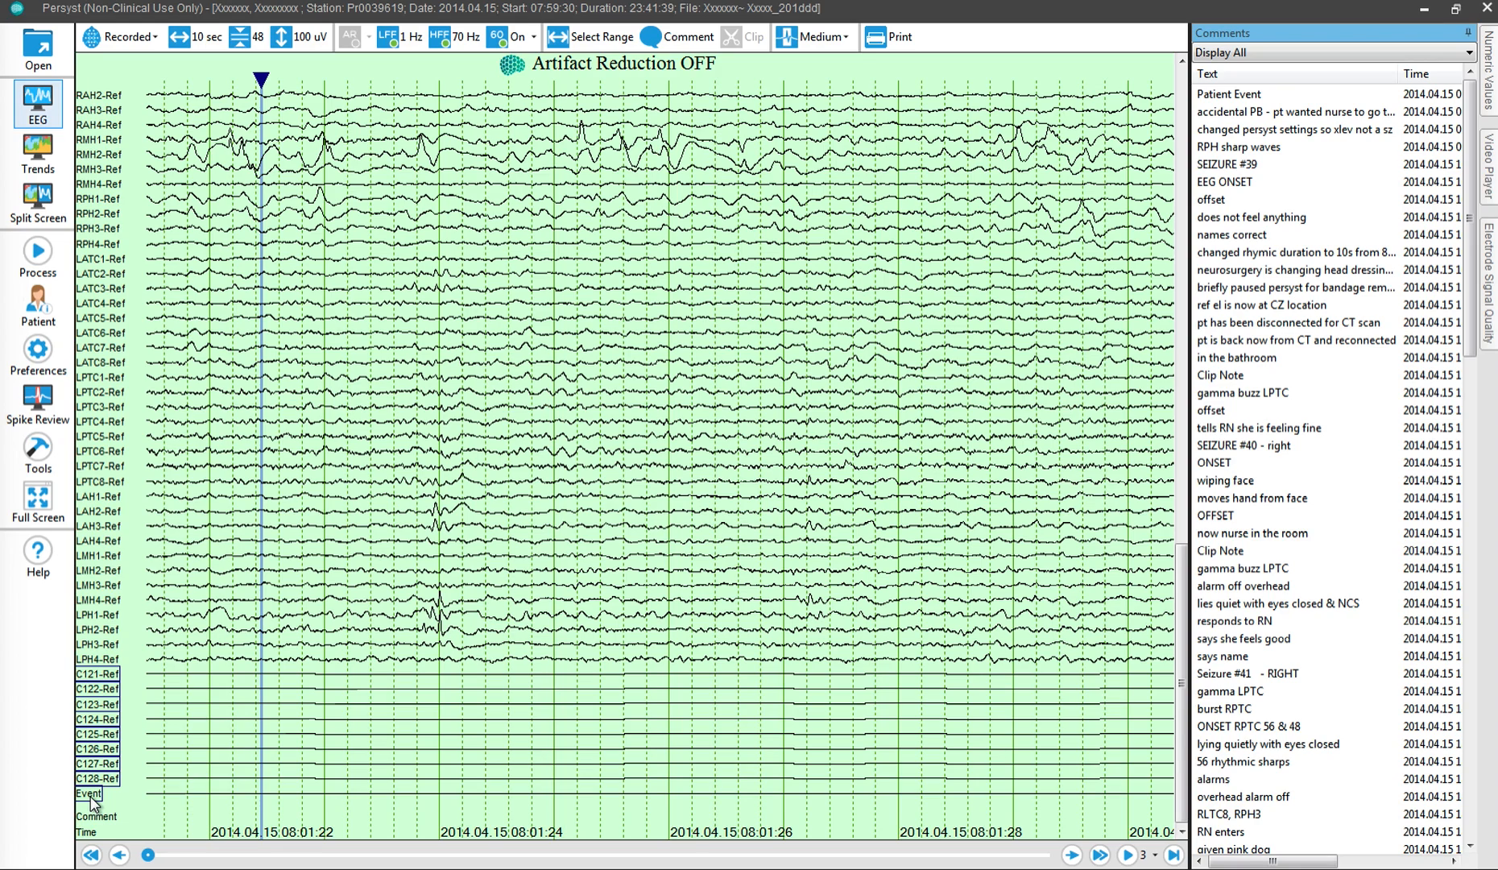
right_click(94, 802)
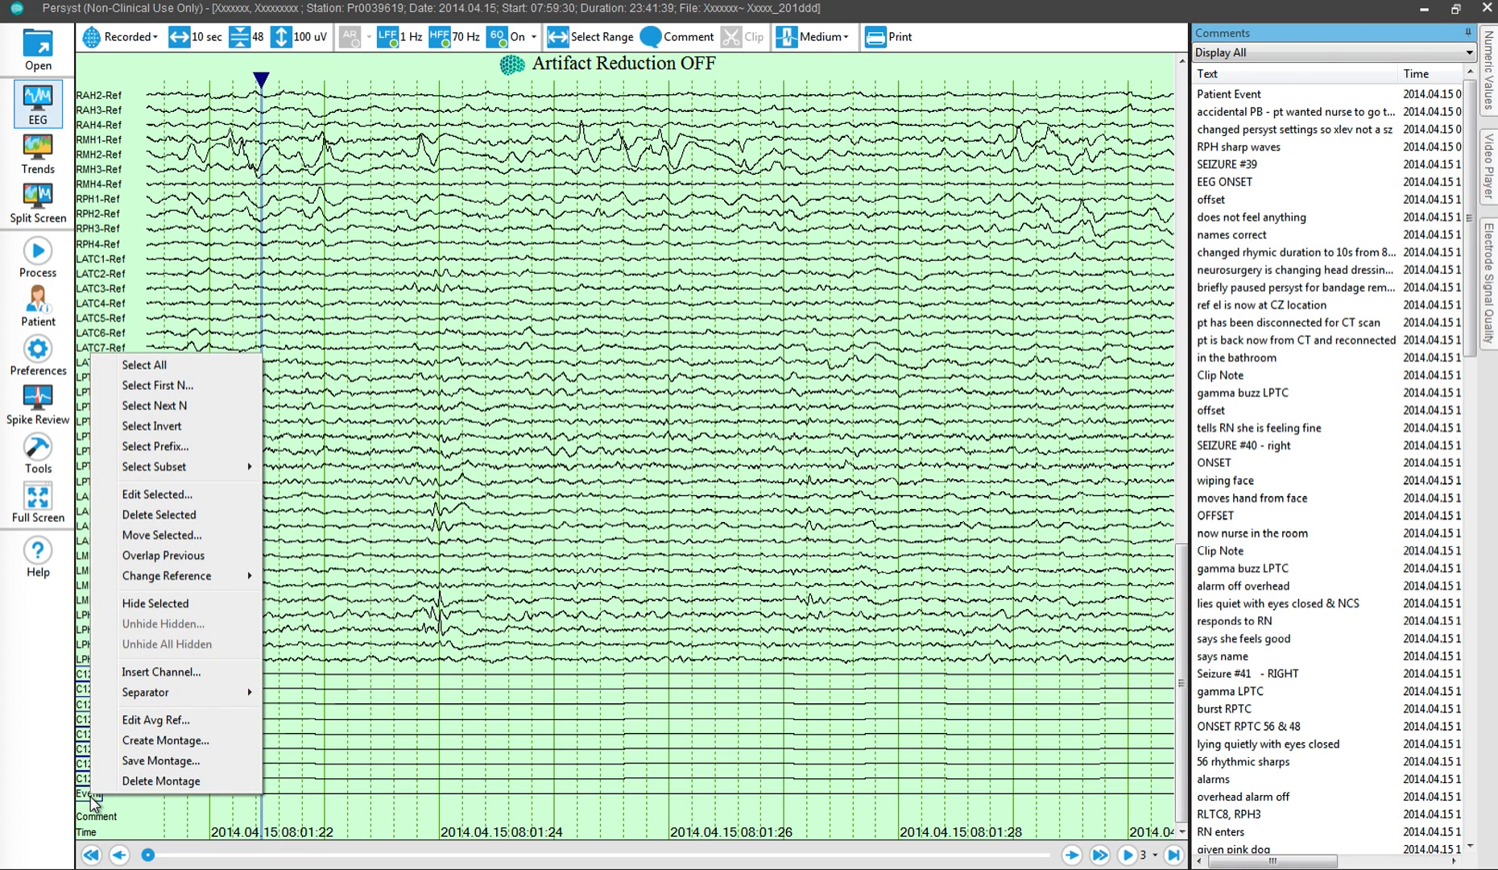
click(177, 520)
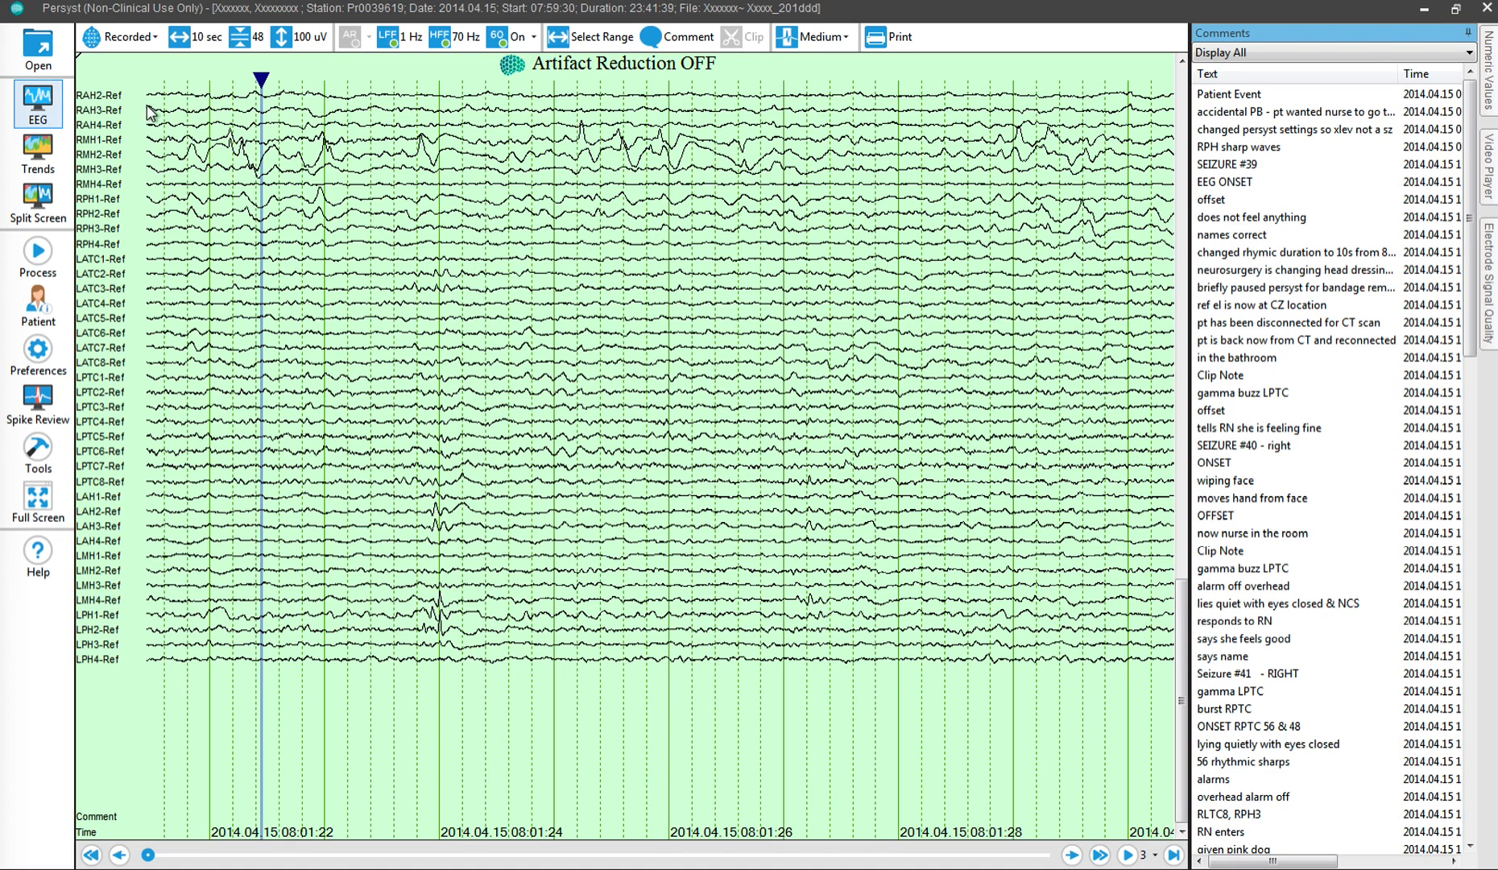
Step: Save the edited channel set as a new montage named GRN_1
right_click(111, 216)
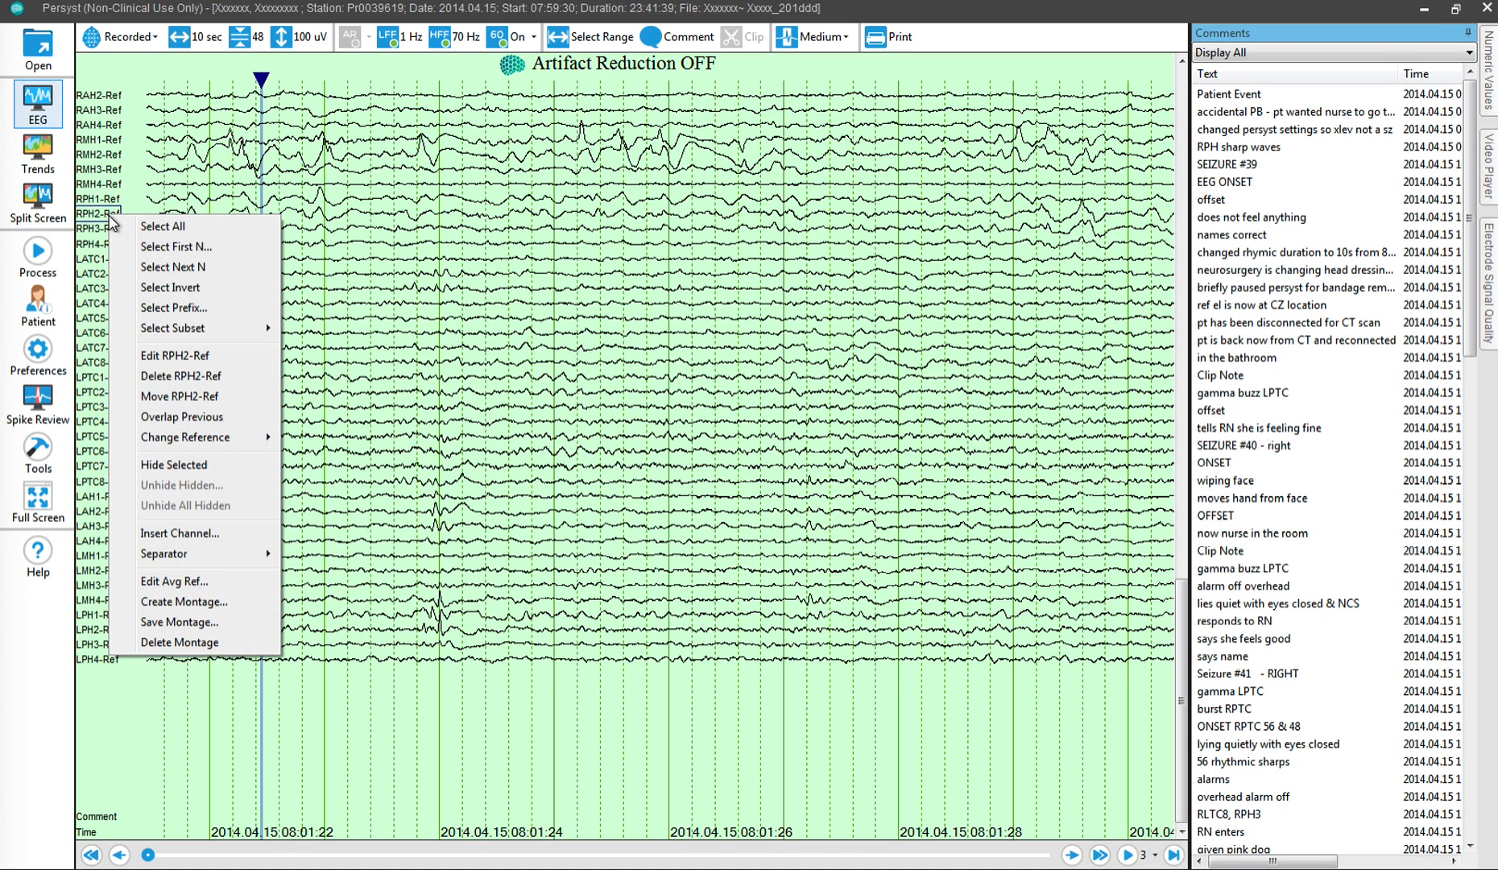
click(178, 625)
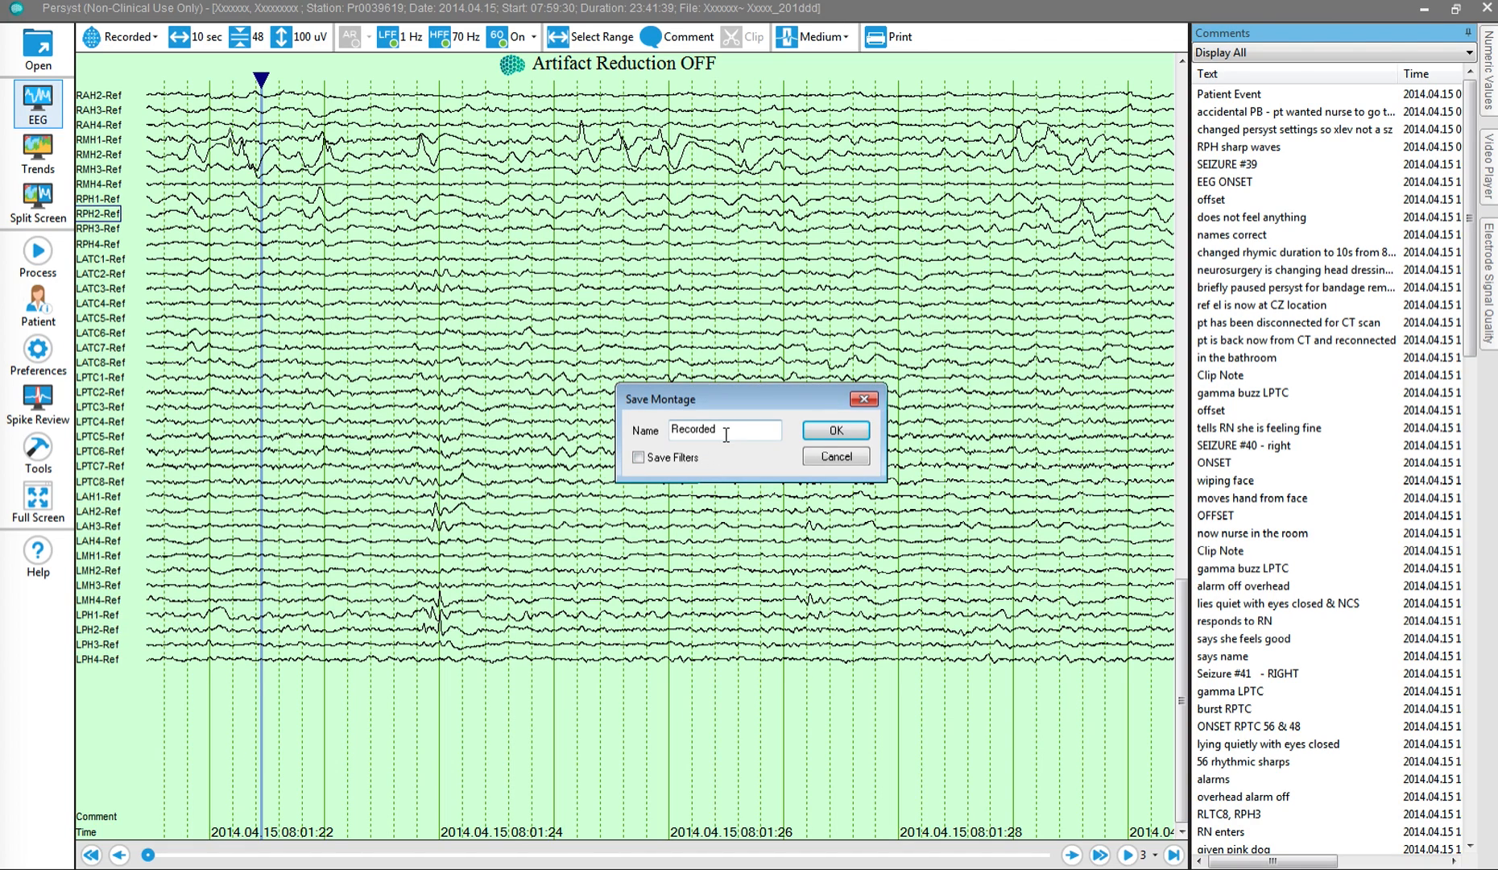
drag(716, 430, 605, 442)
text(G)
text(R)
text(N1)
text(_1)
click(834, 428)
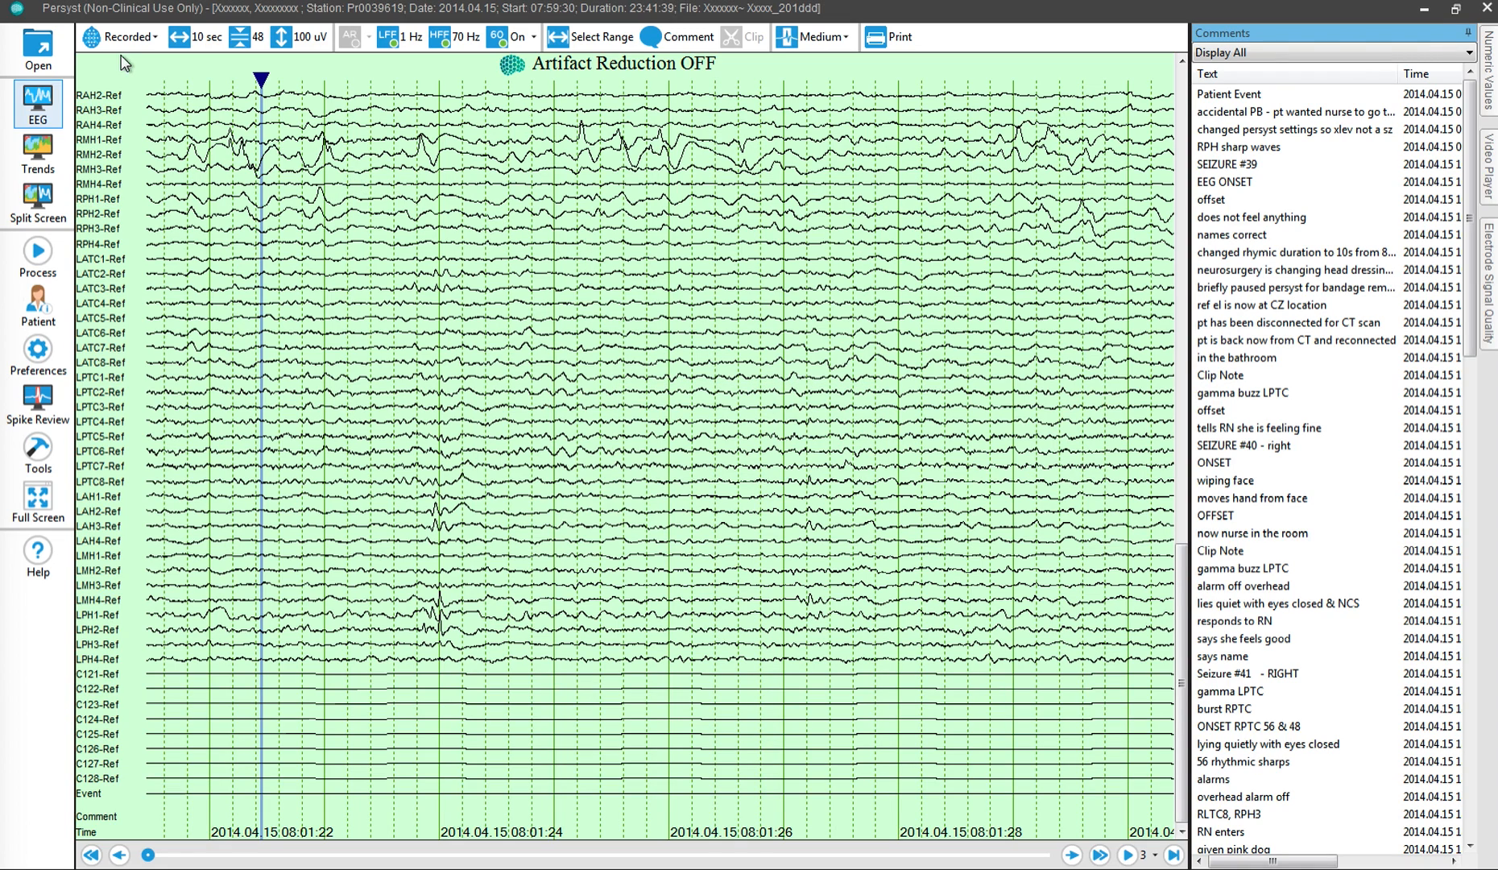
Step: Add the GRN_1 and GridN1 montages to the favorite montages
click(98, 38)
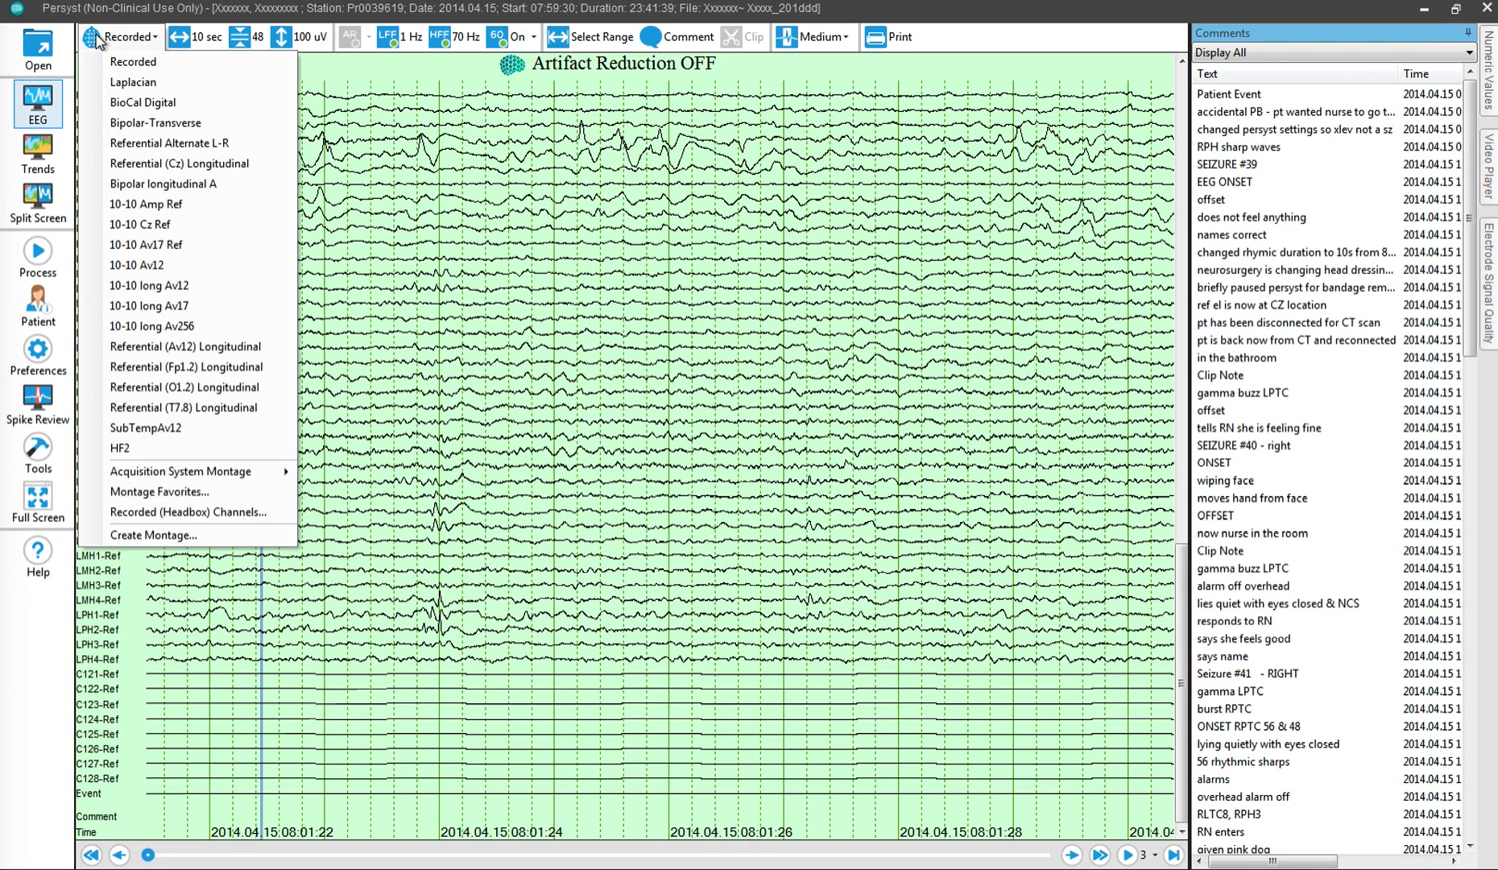
click(240, 489)
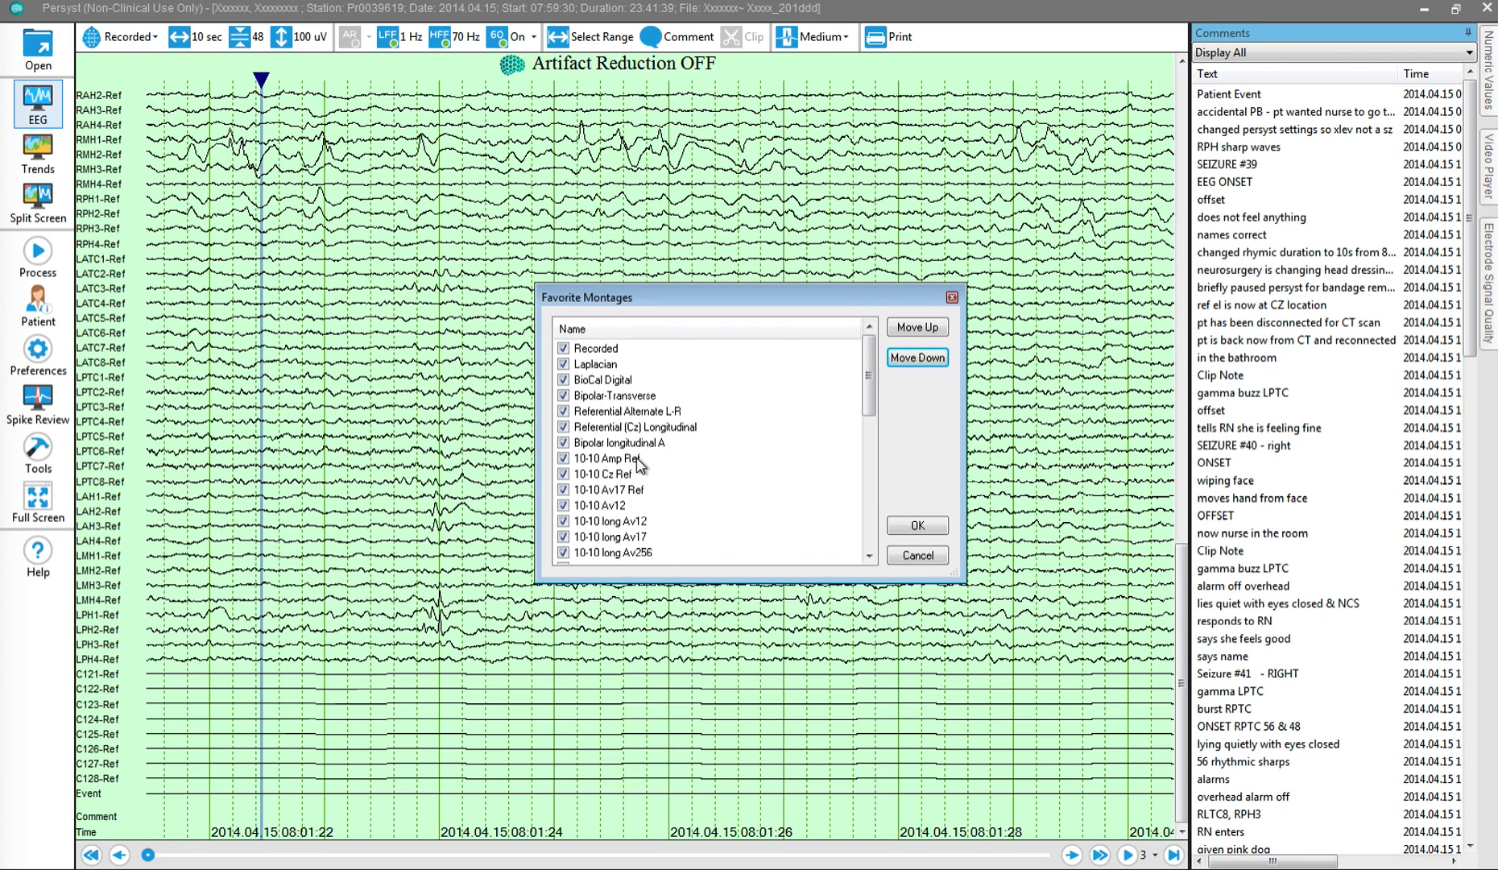
drag(872, 387, 849, 542)
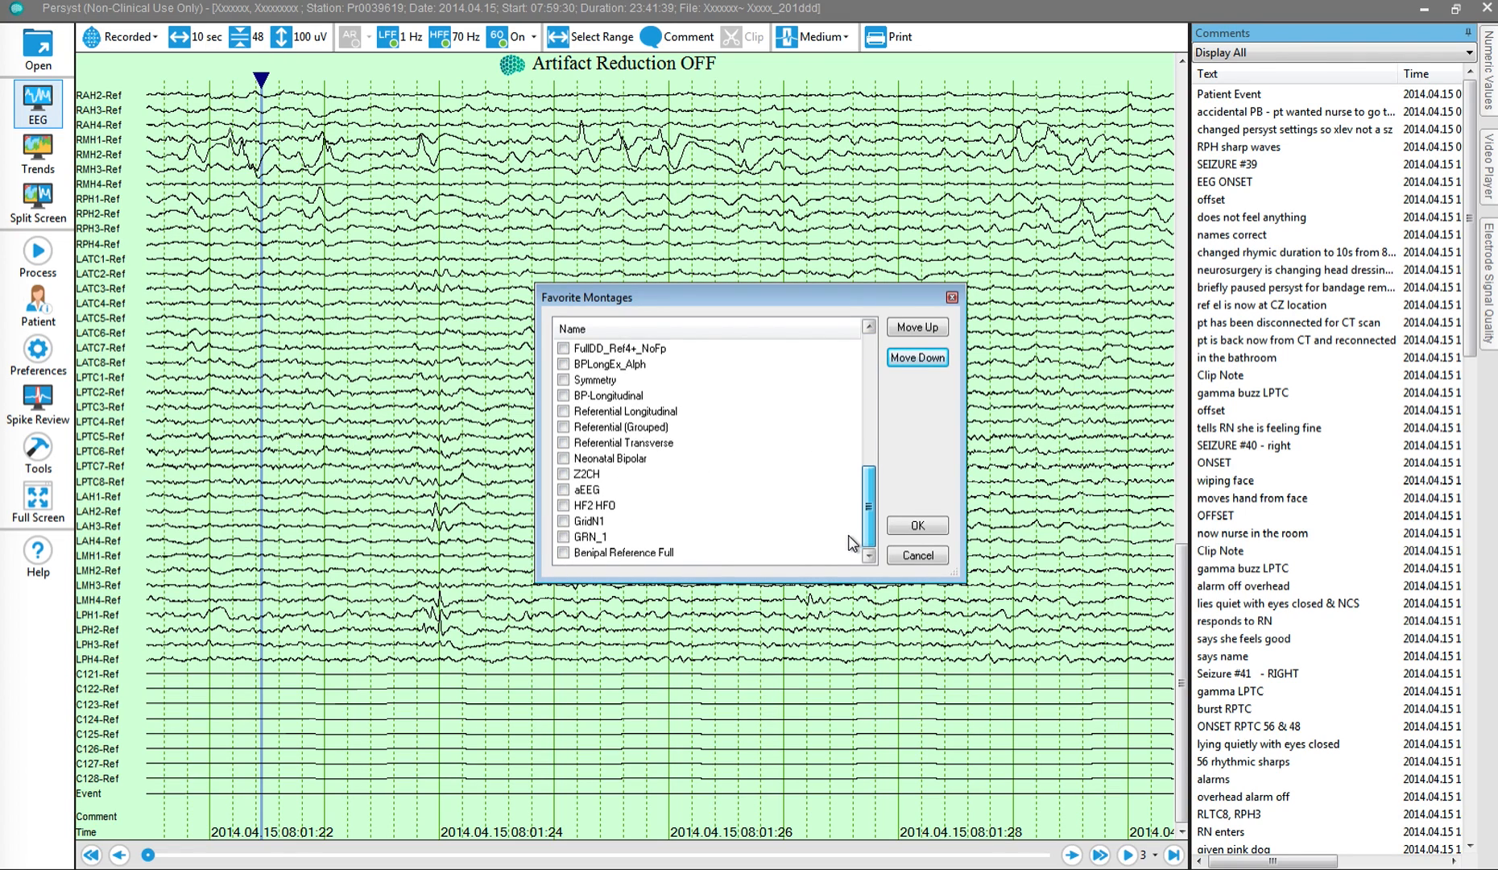
click(564, 537)
click(564, 522)
click(907, 529)
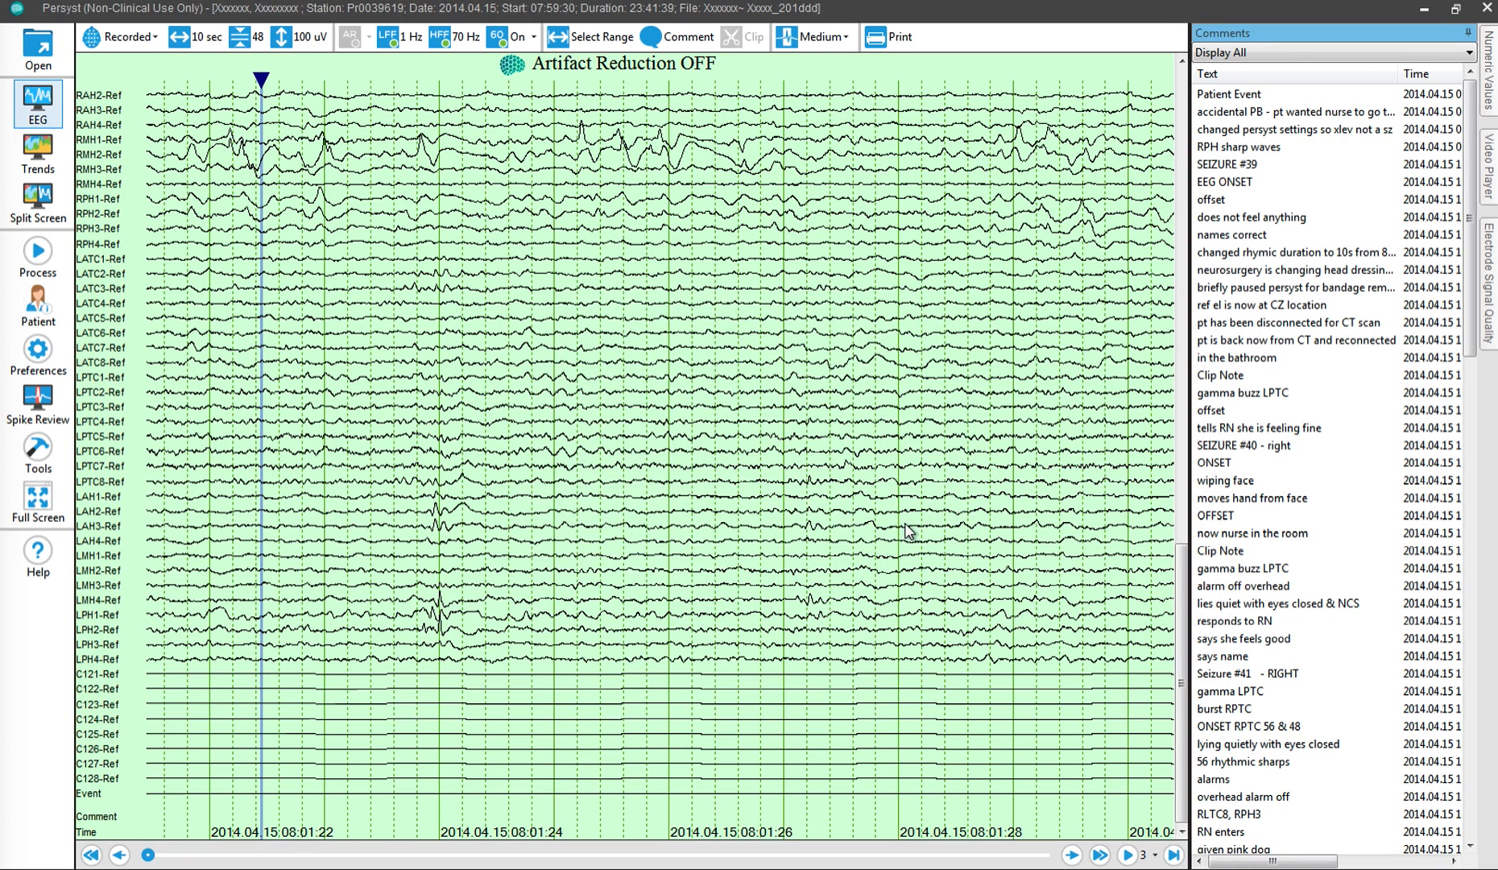
Step: Apply the GridN1 montage to the EEG and check its channels from the last ones up to RFC1-Ref
click(123, 48)
click(150, 465)
click(1182, 94)
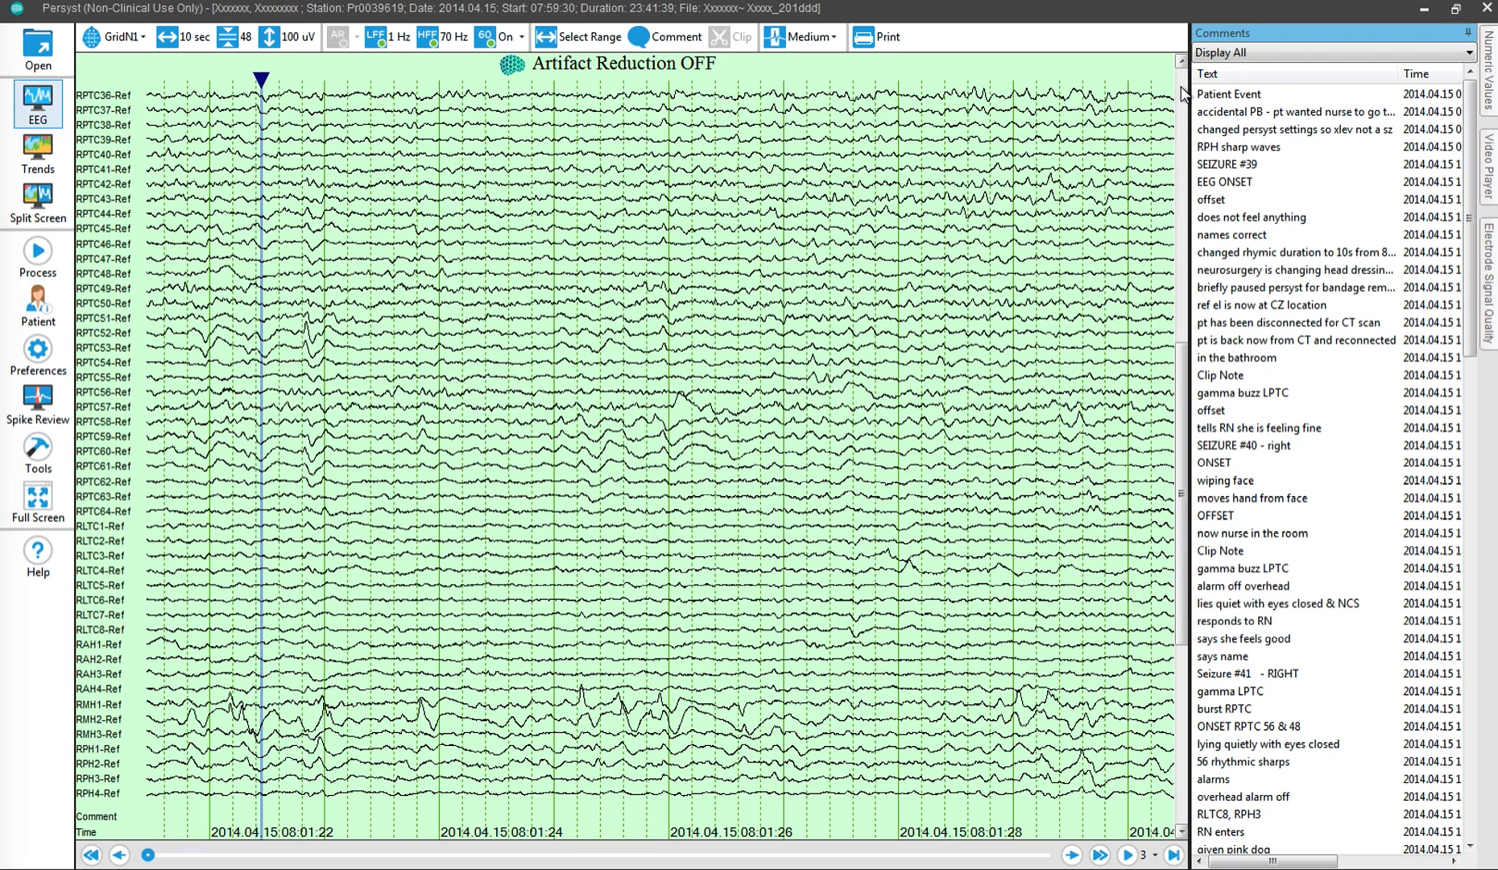
click(1182, 93)
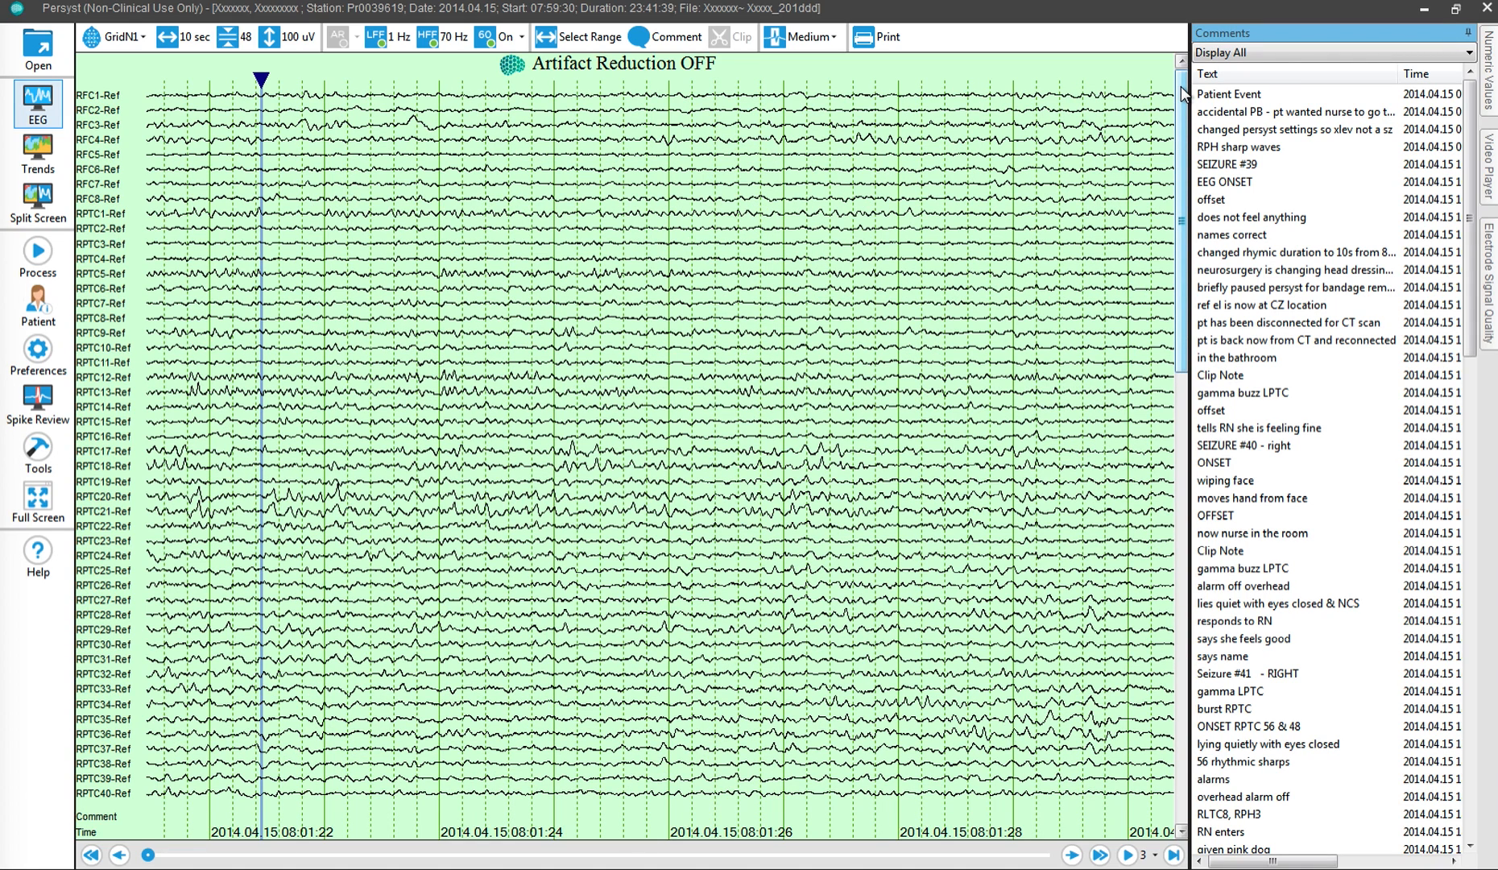
Step: Open the current recording in the InsightII tool
click(46, 460)
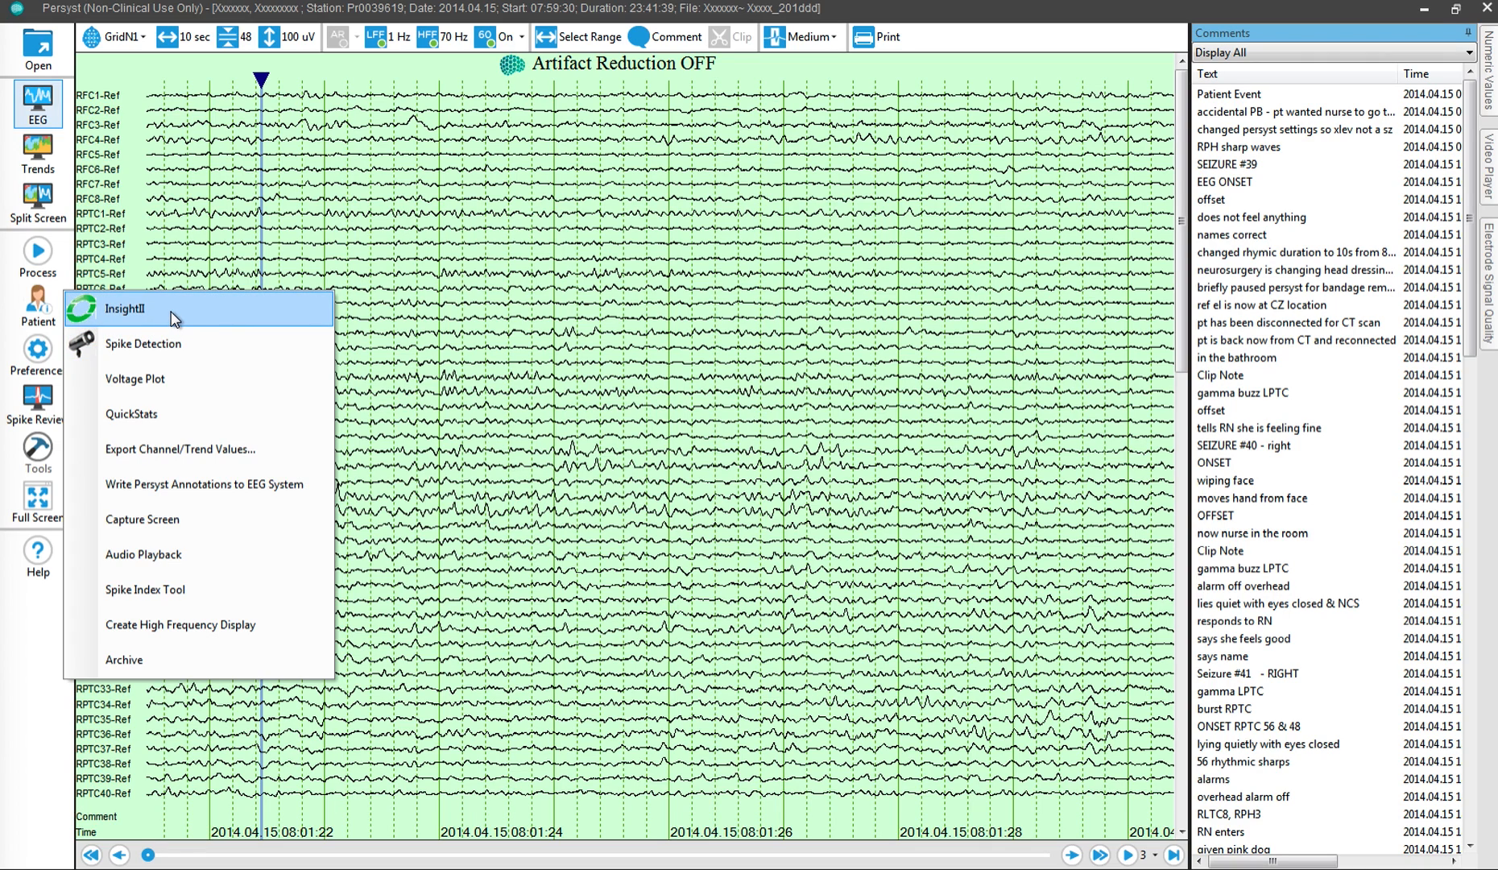
click(173, 317)
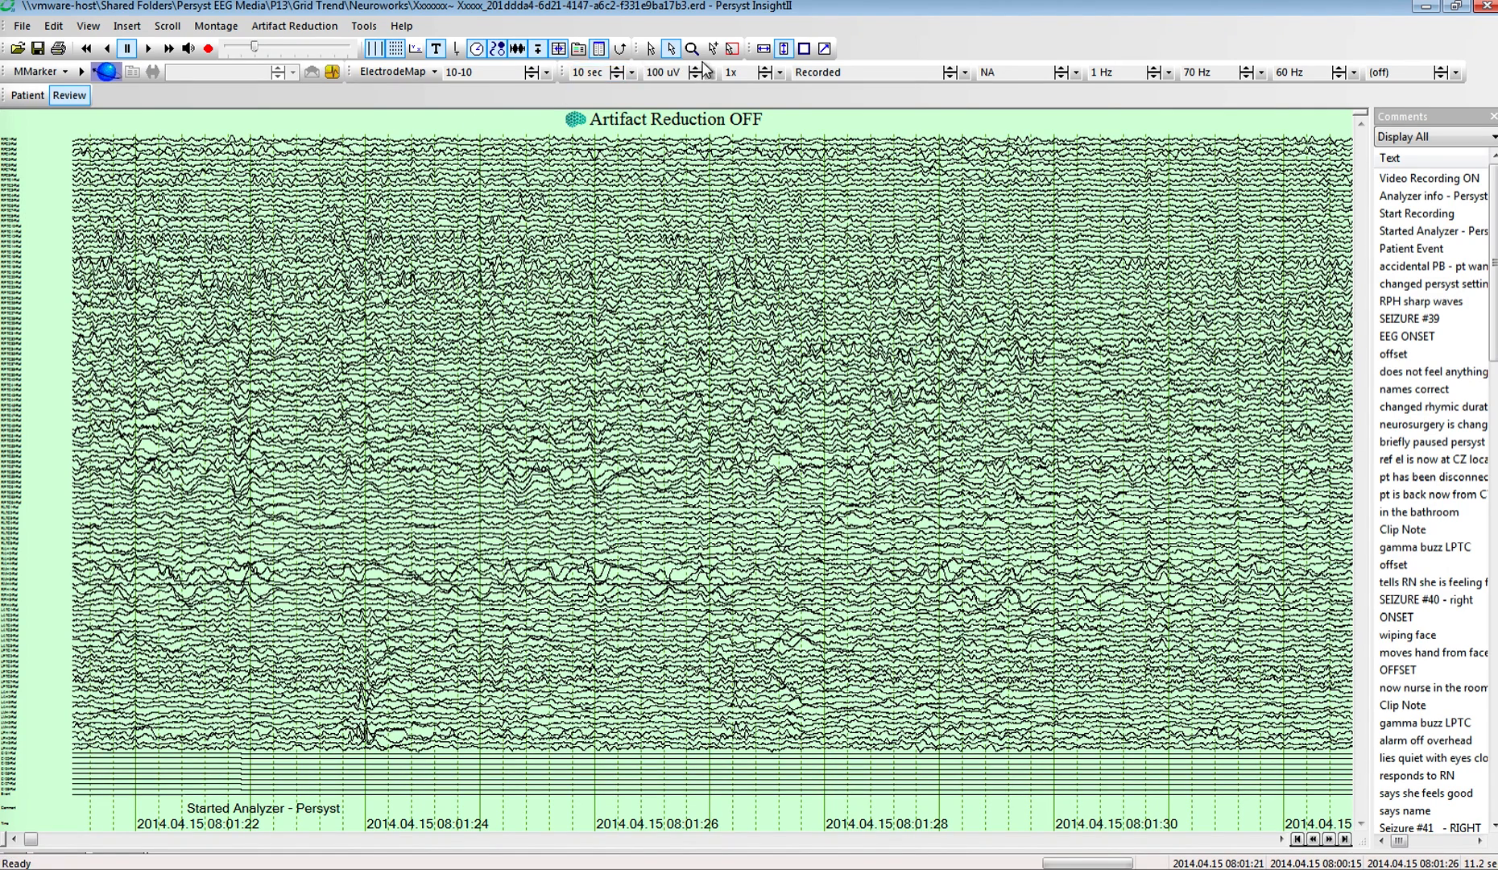
Step: Turn off AutoFit Height to look through the individual channels, and fit the whole EEG page to the screen again
click(785, 50)
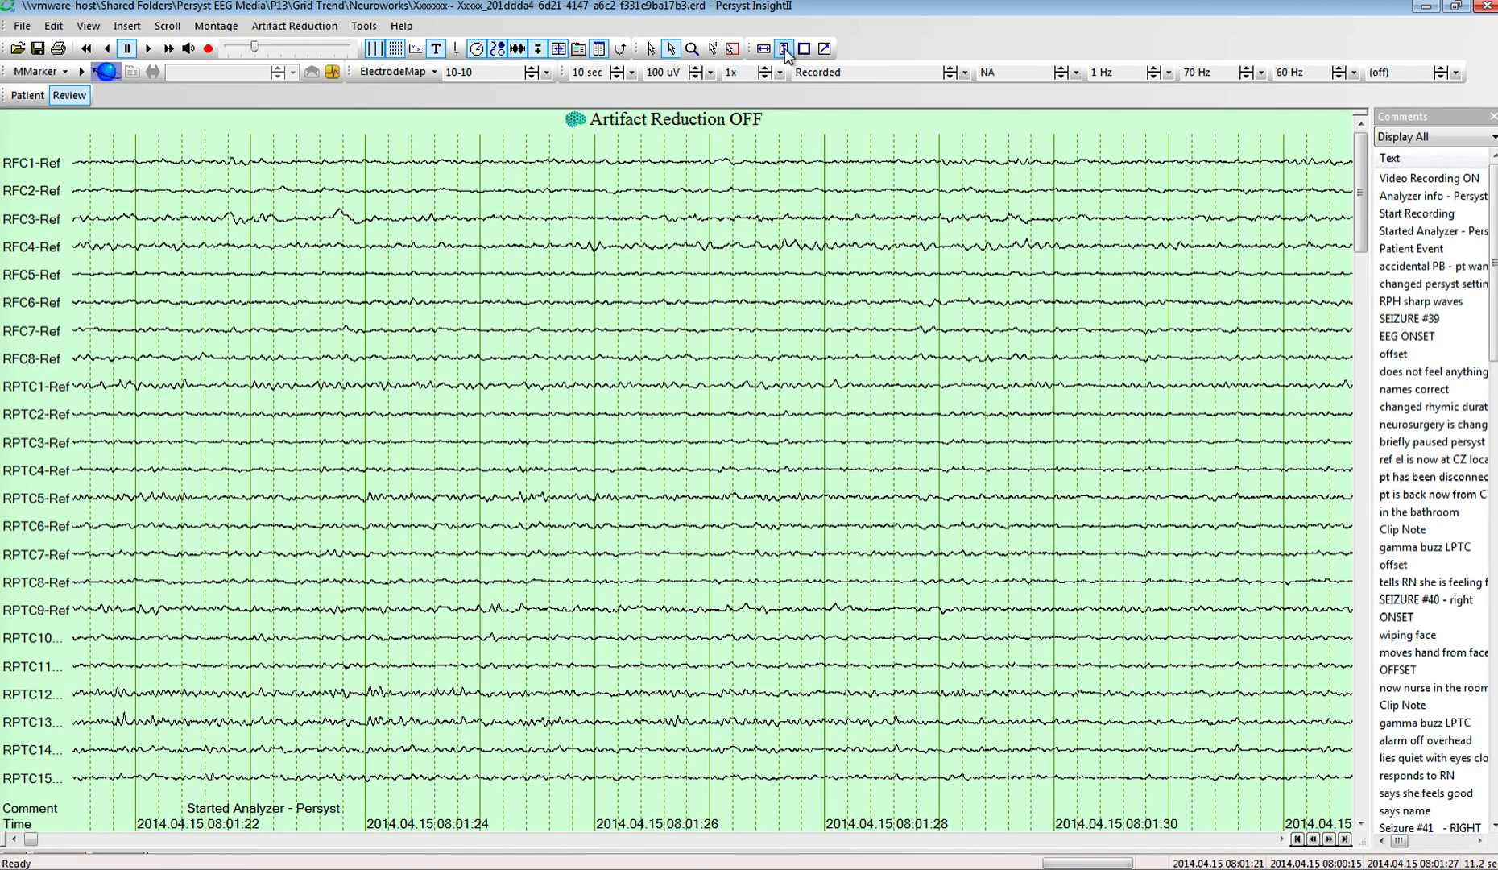
click(1364, 802)
click(1365, 802)
click(1365, 802)
click(1365, 802)
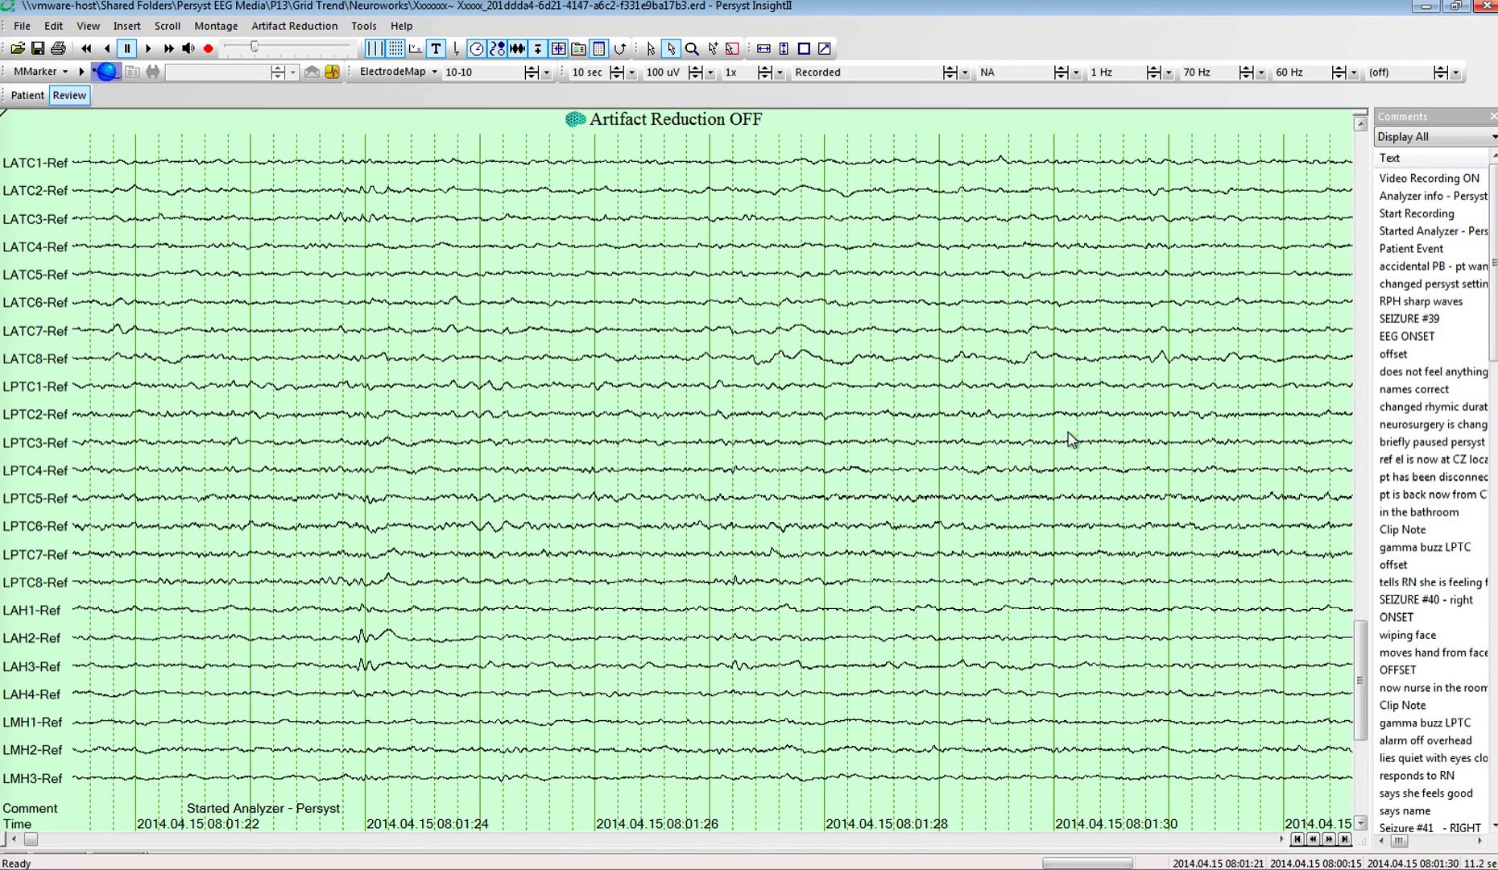
click(782, 50)
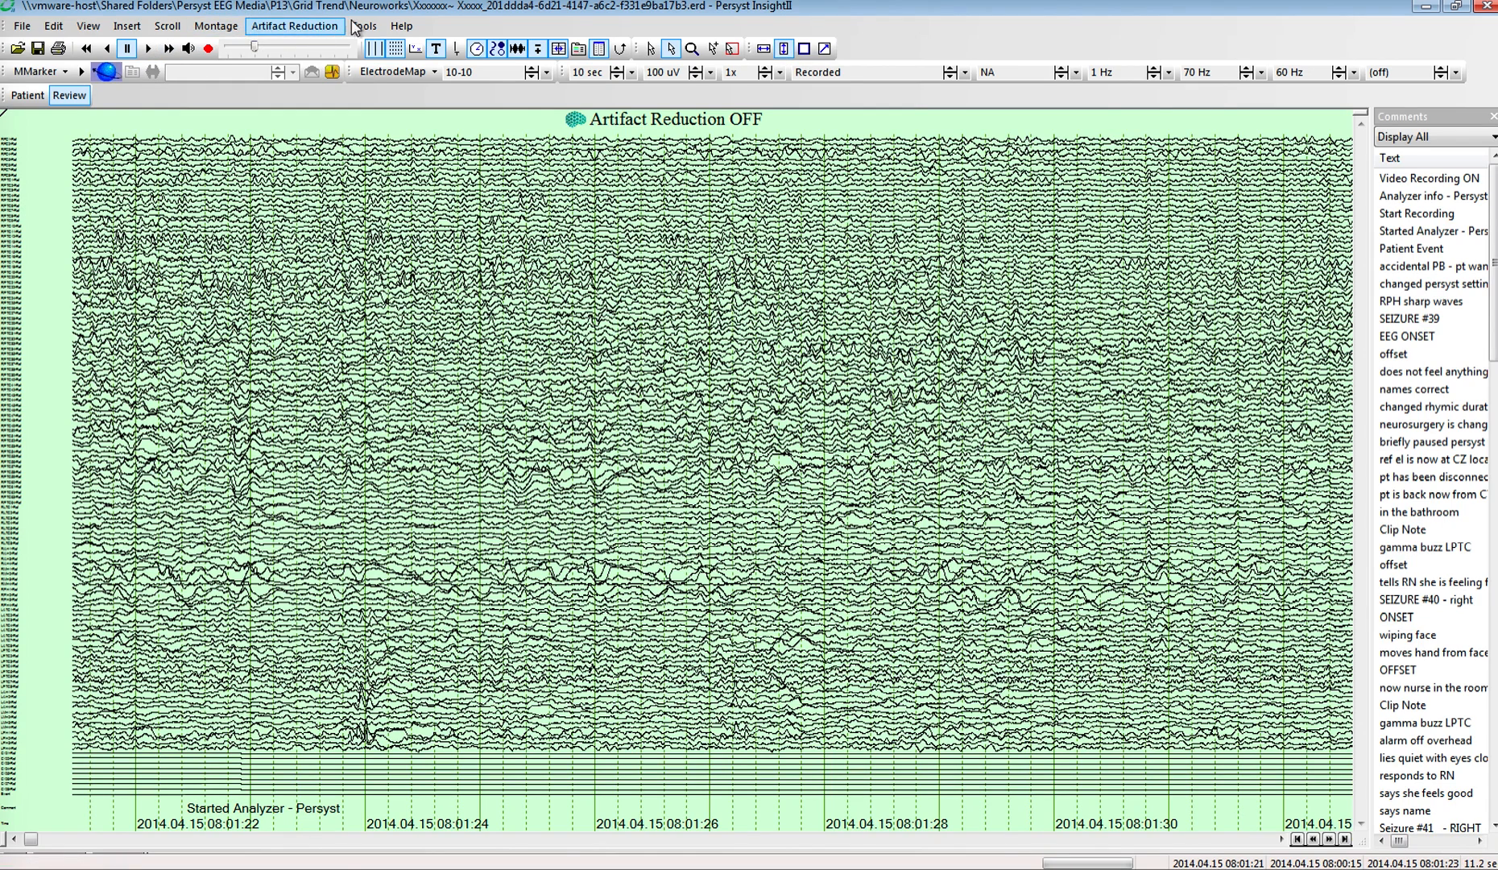
Step: Launch Reveal and apply the GridN1 montage as the spike montage in its protocol's event settings
click(364, 27)
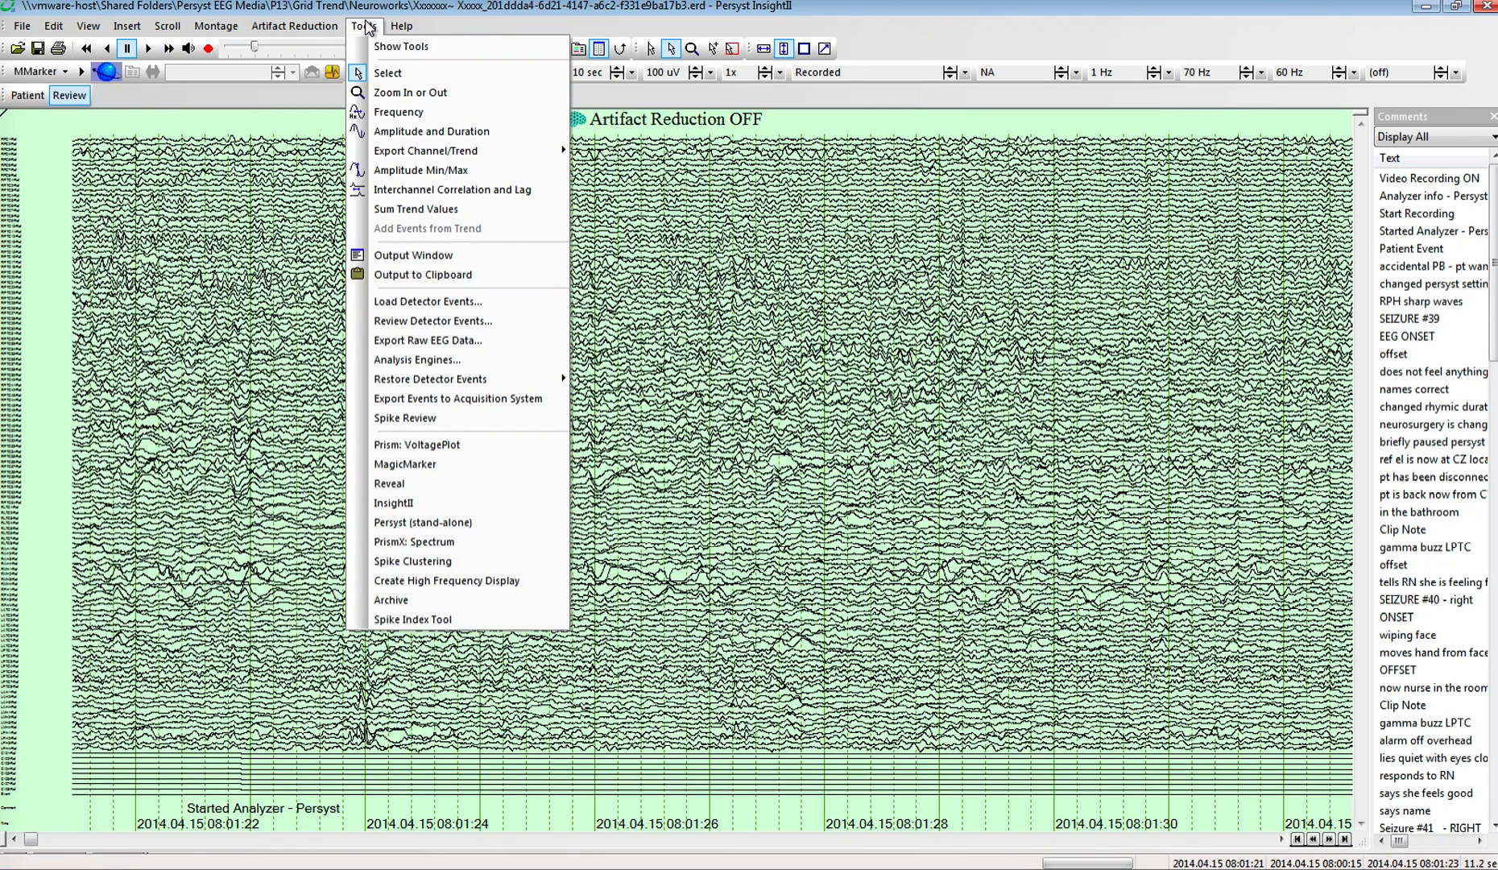
click(403, 482)
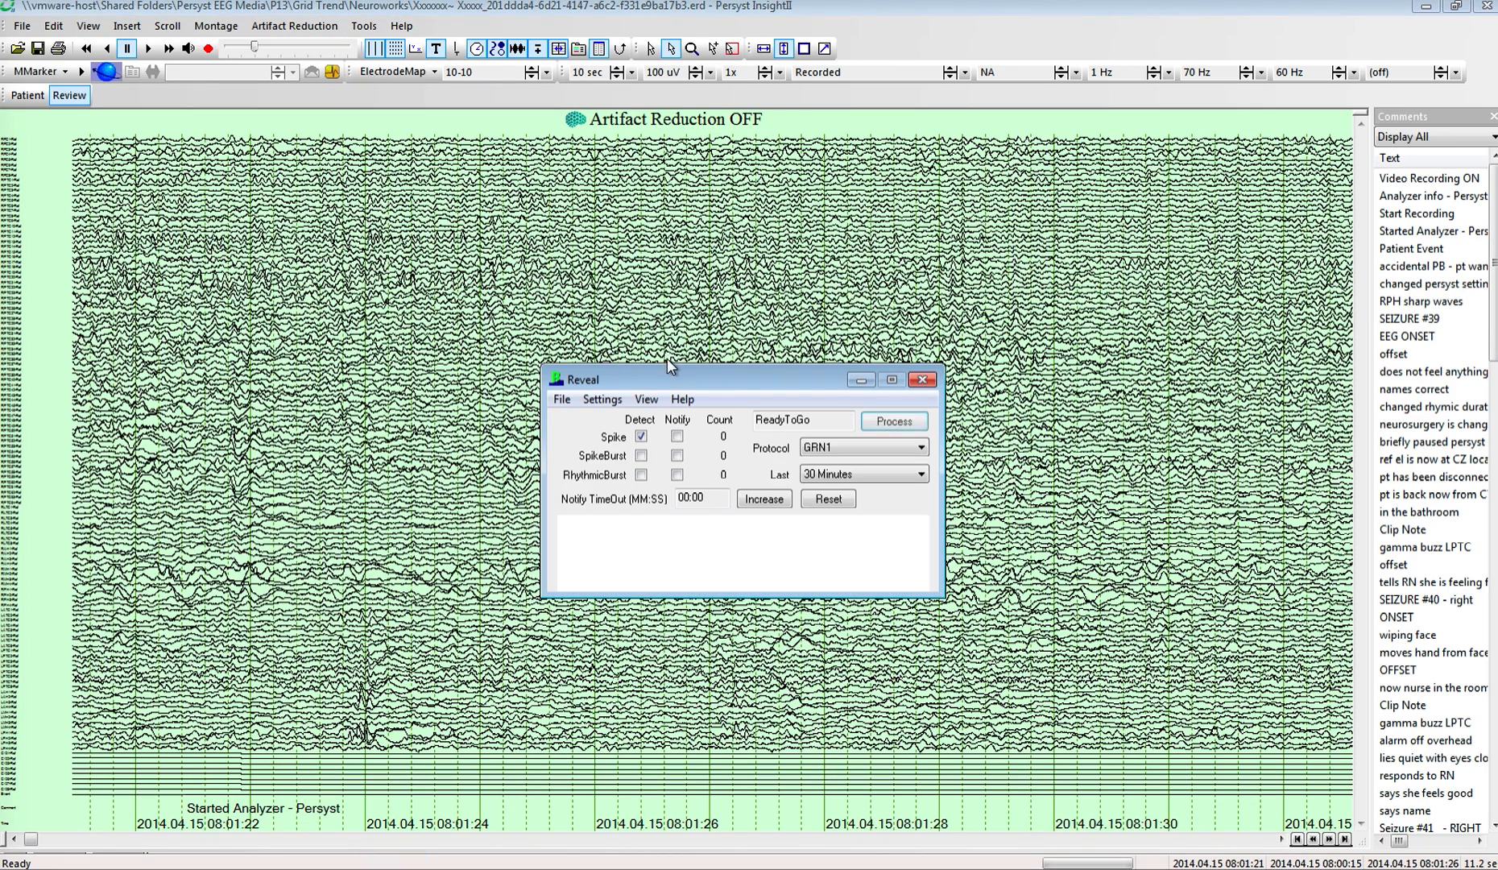
drag(665, 381, 381, 182)
click(318, 200)
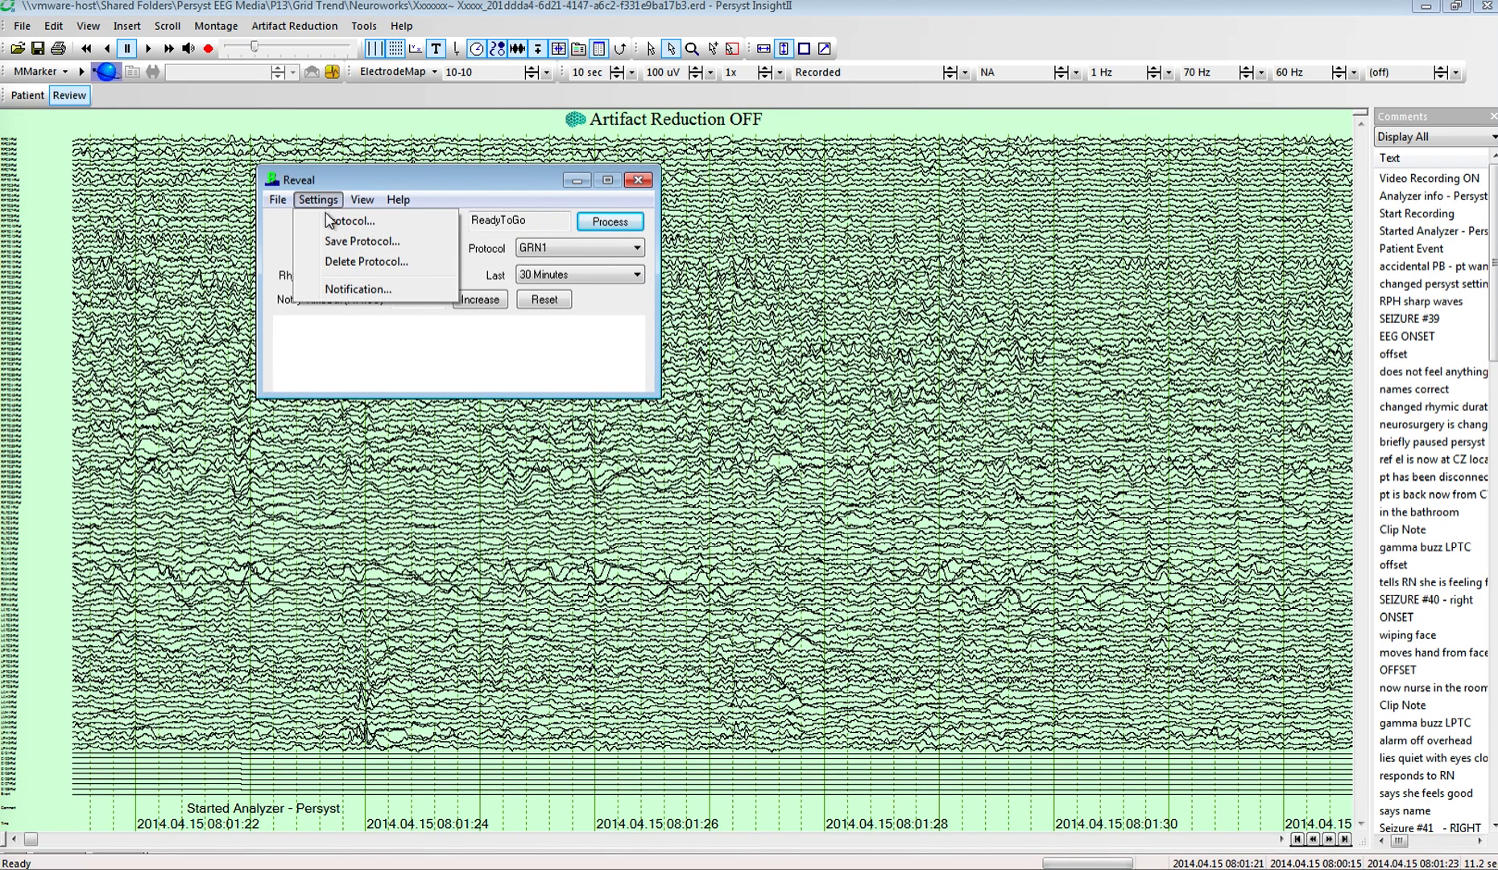
click(331, 222)
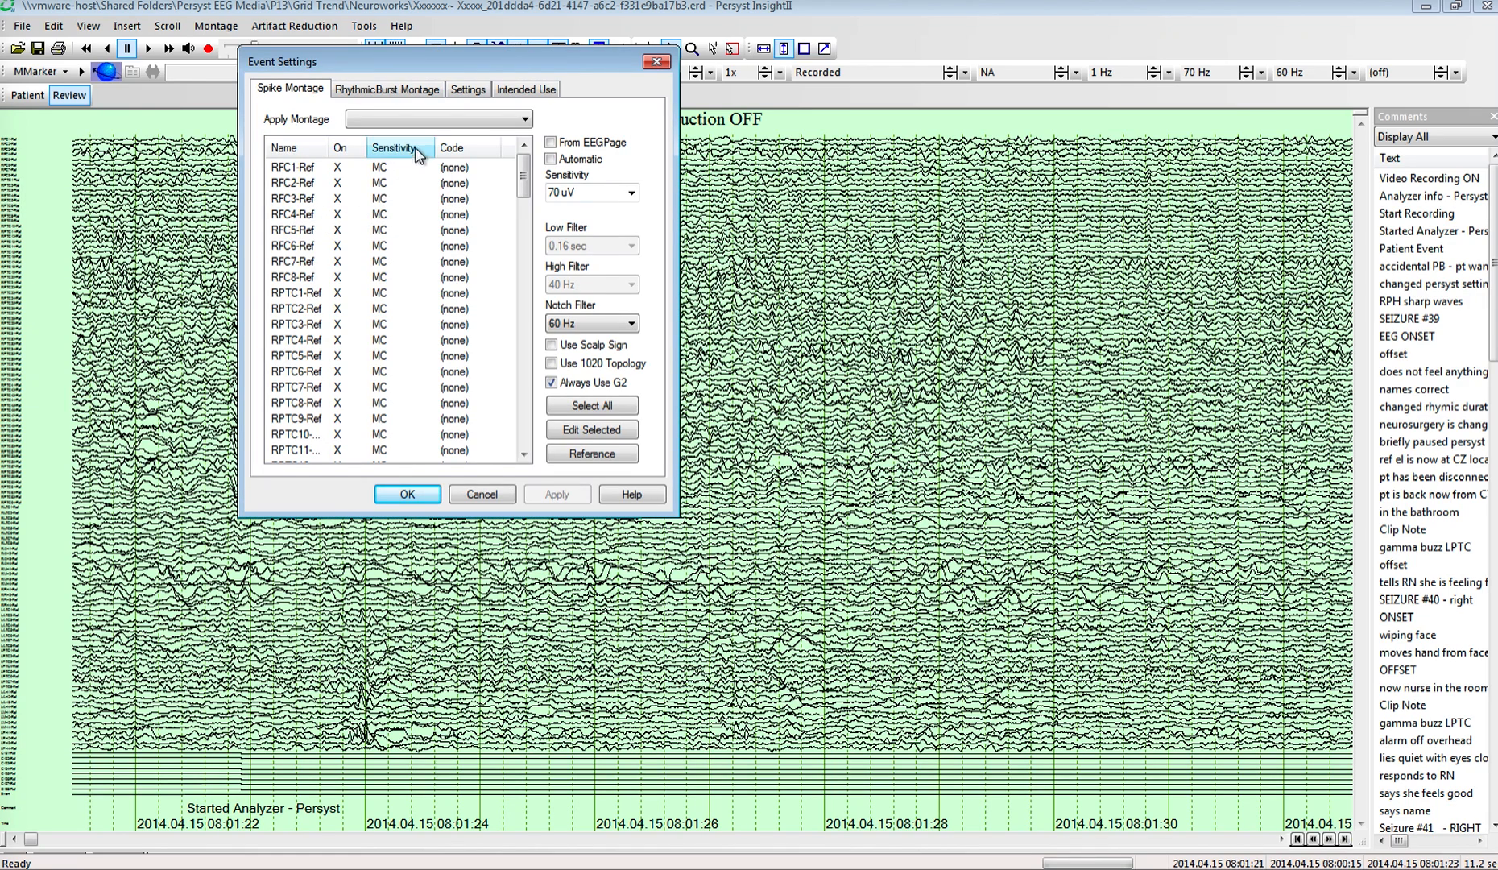
click(522, 121)
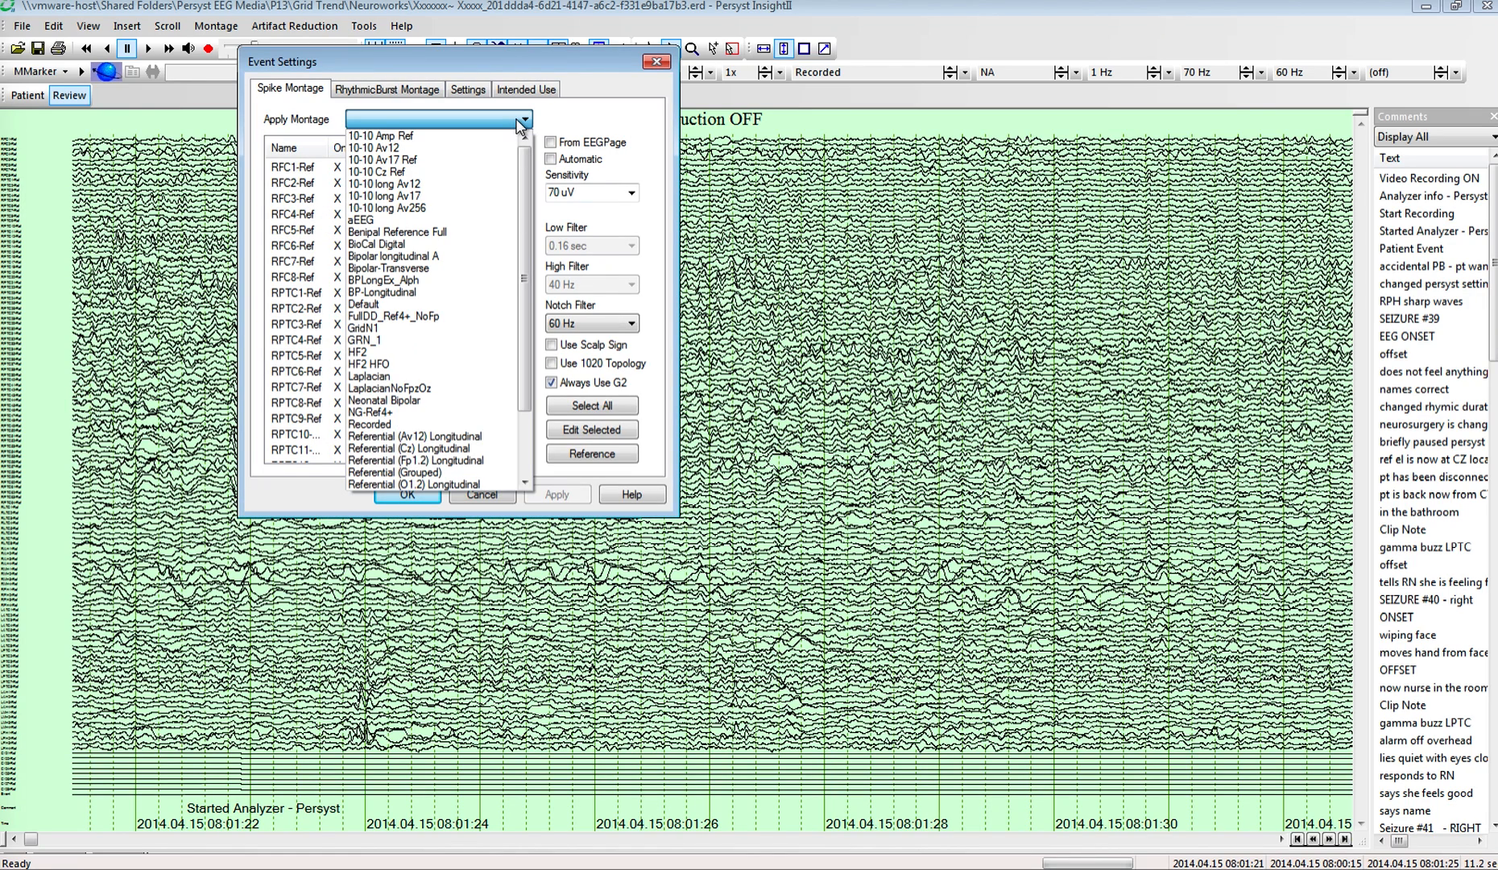
click(486, 329)
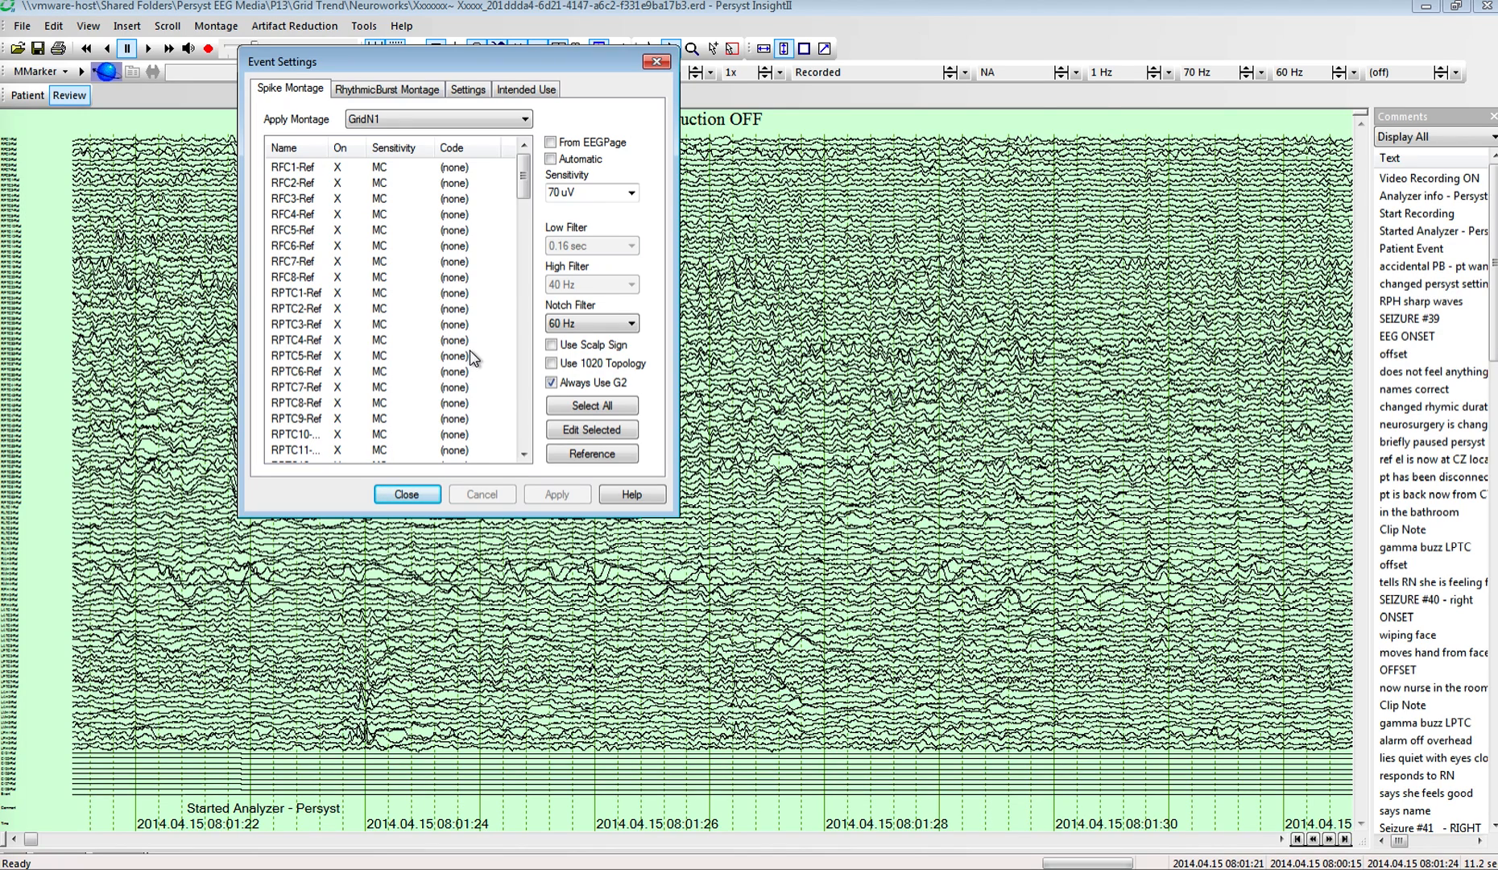
Step: Select the spike montage channels LAH3-Ref through LPH4-Ref, check the code options for editing them, and cancel the edit
click(469, 155)
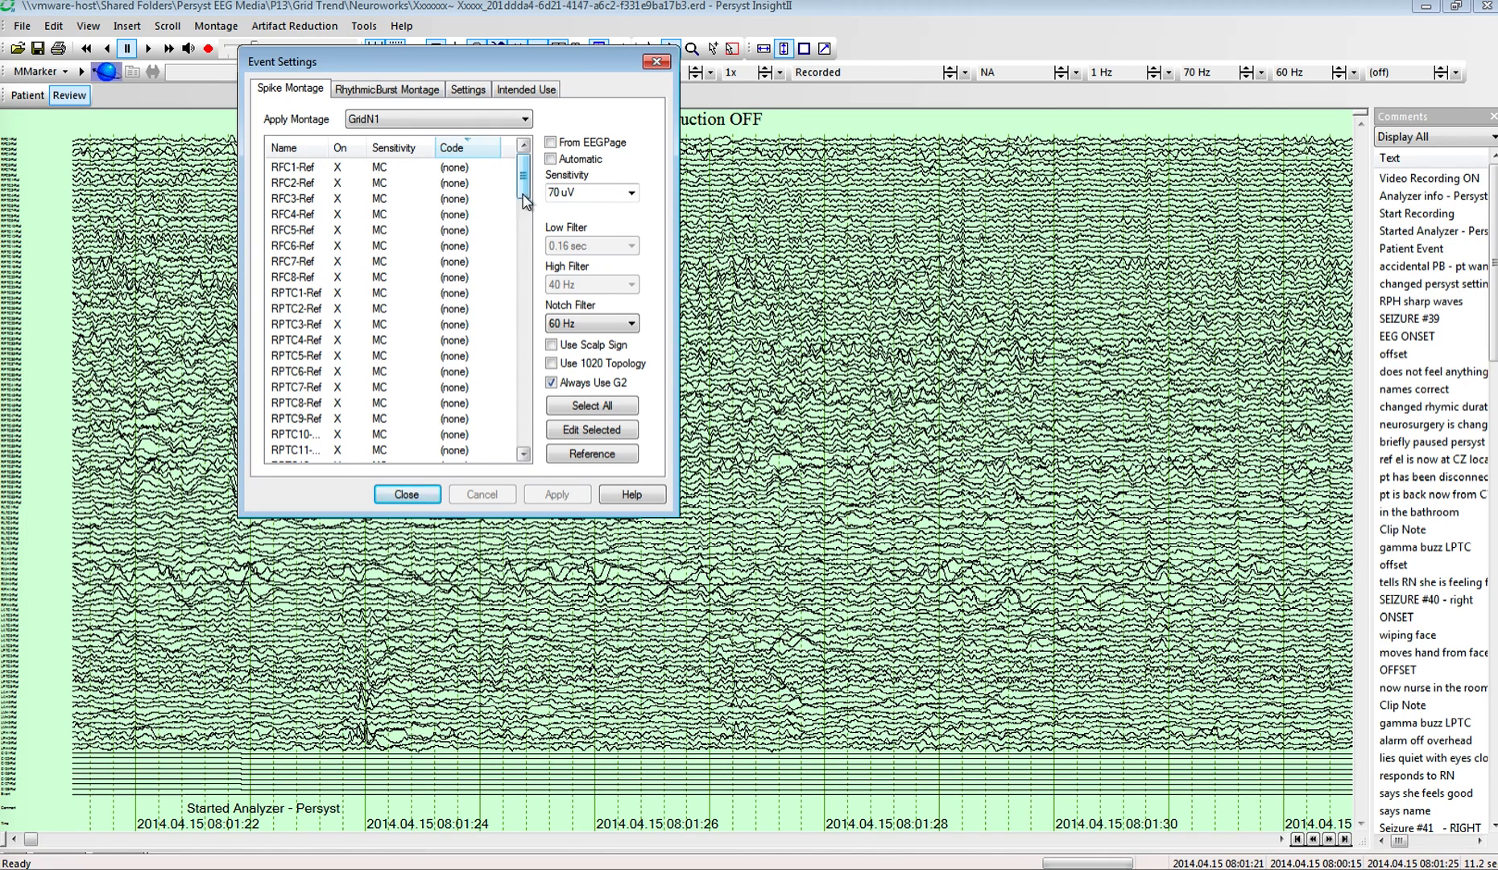
drag(524, 201, 516, 448)
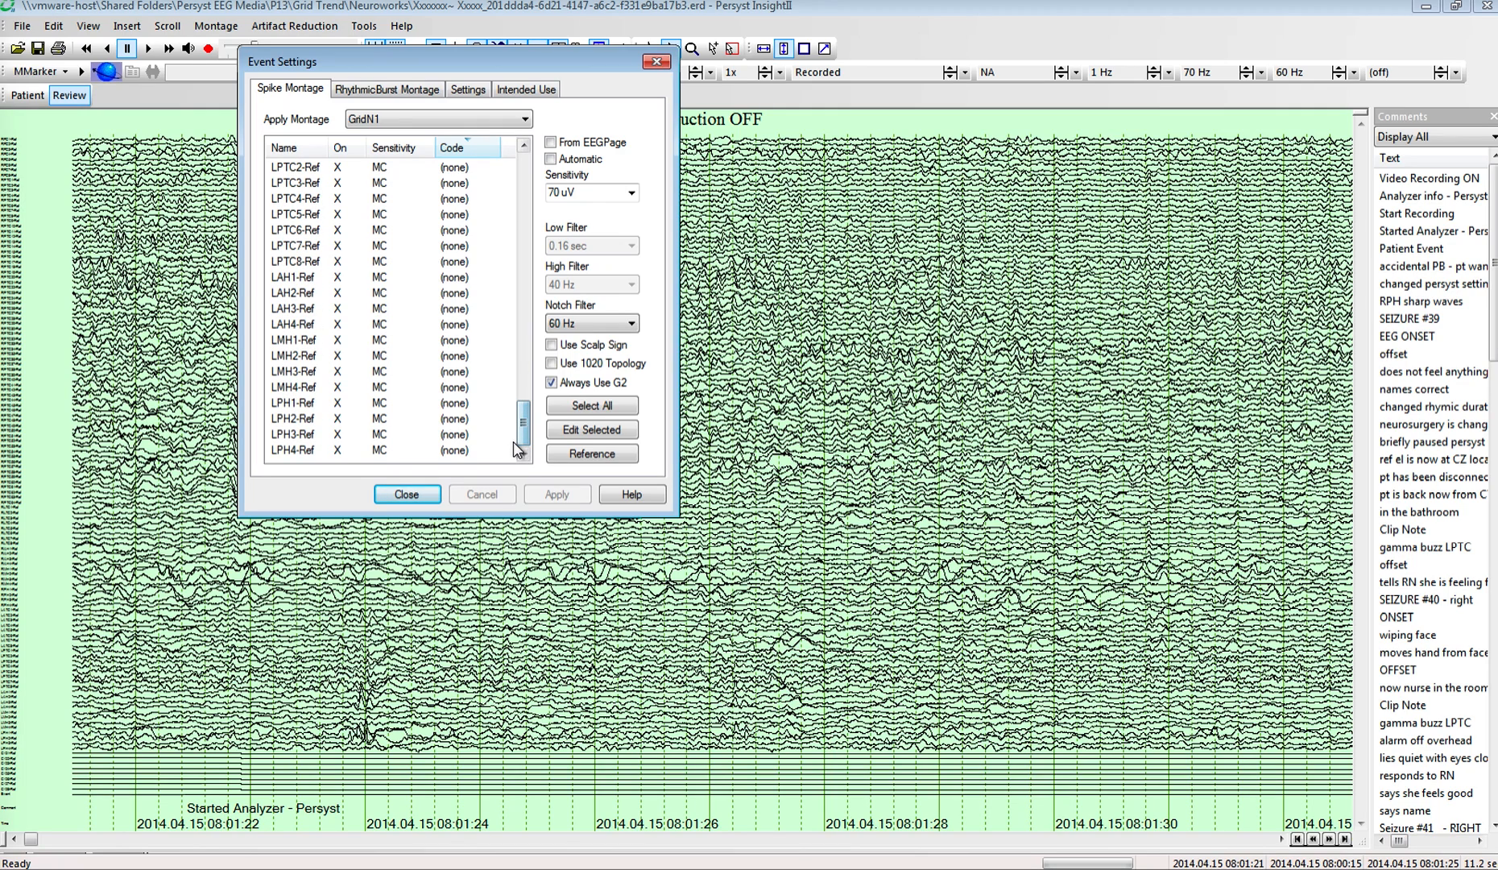
click(339, 452)
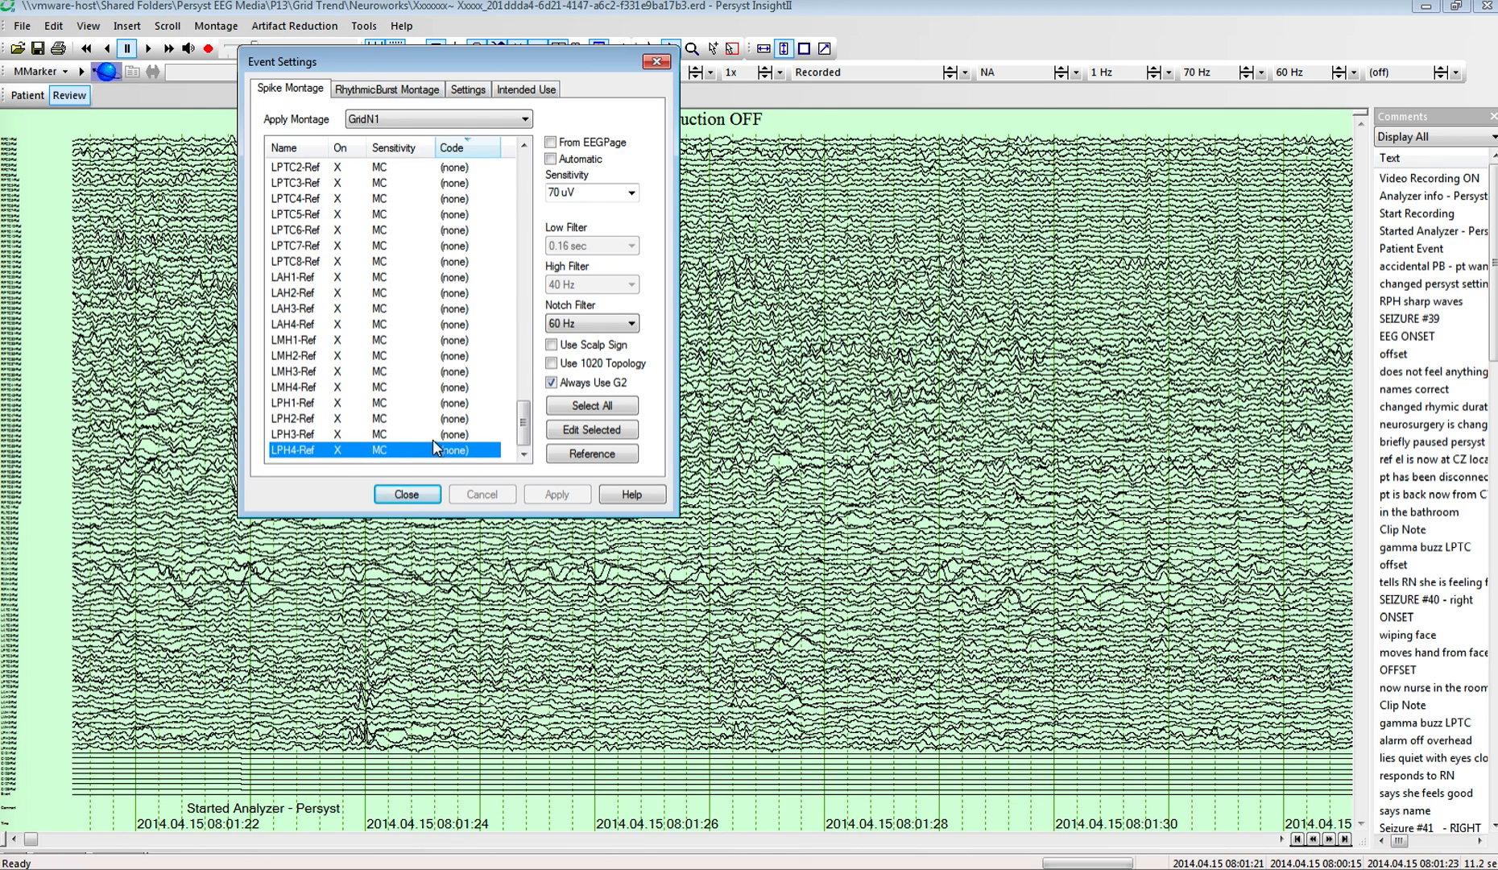
shift+click(359, 315)
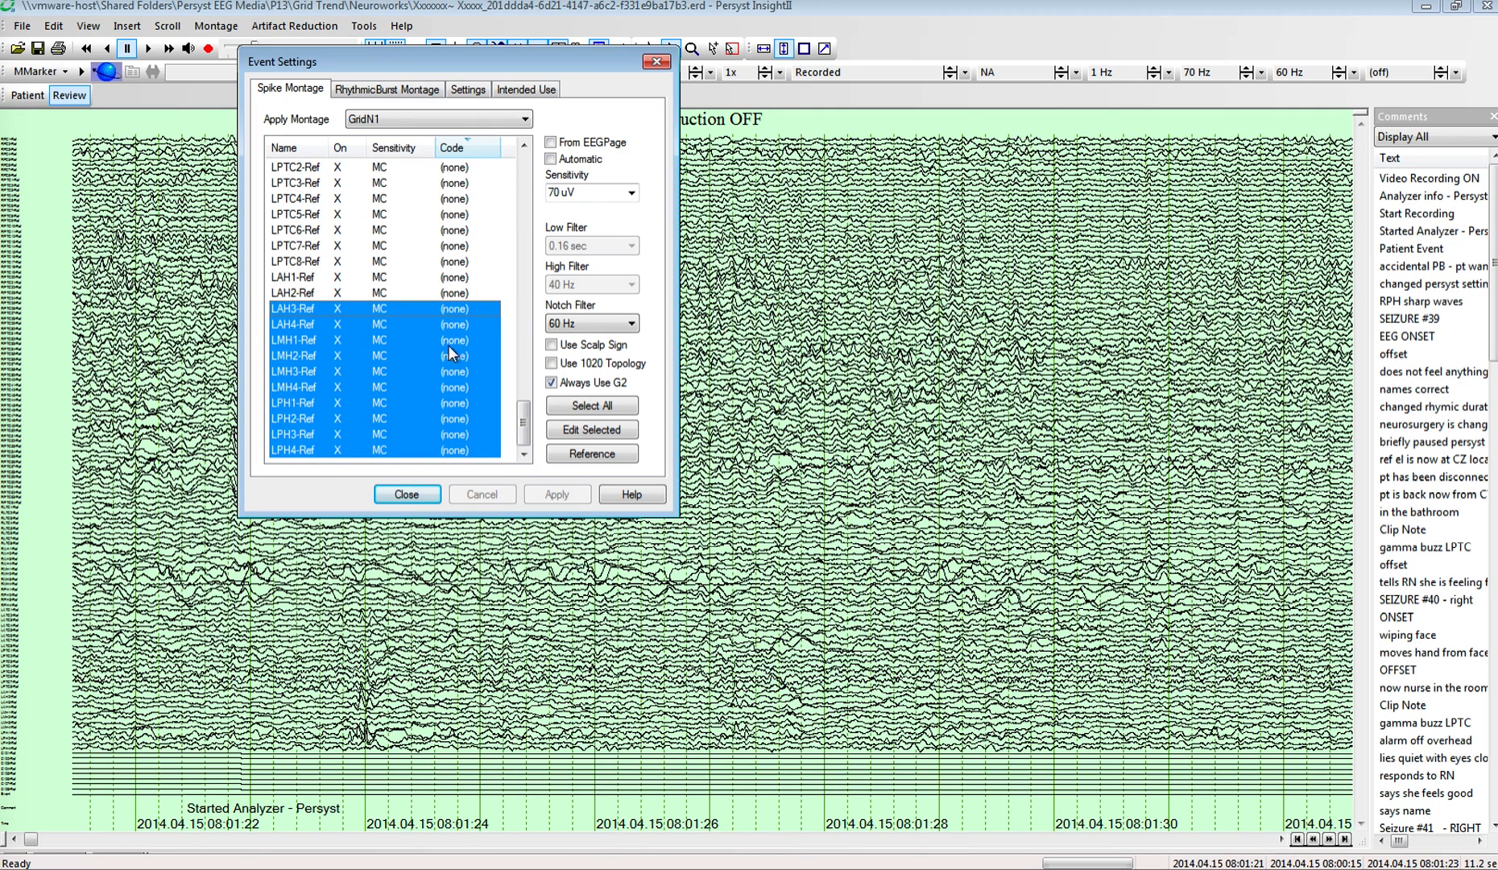
click(573, 434)
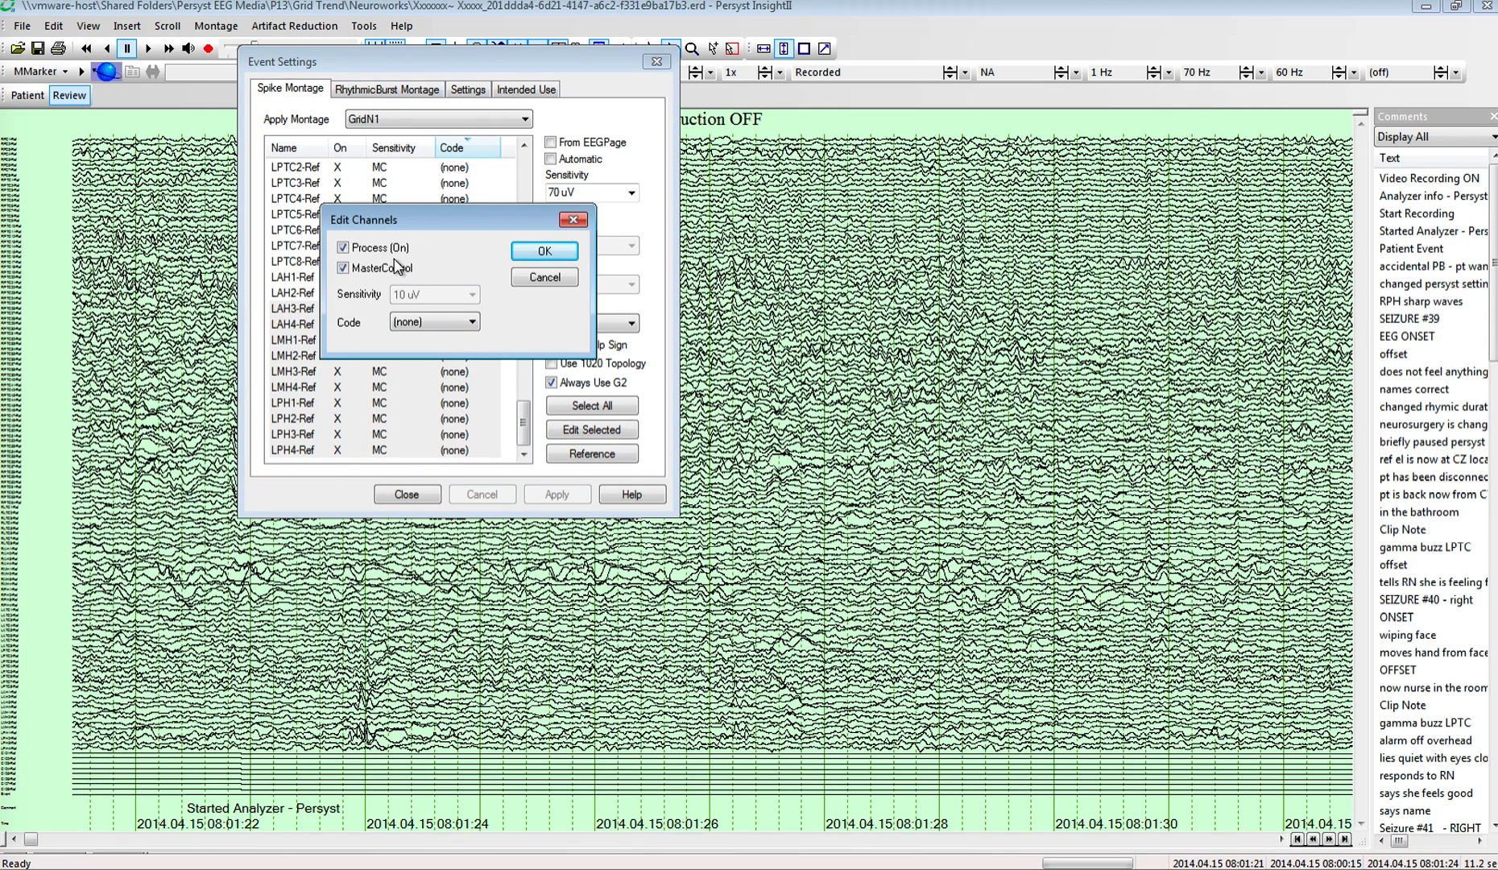
click(474, 322)
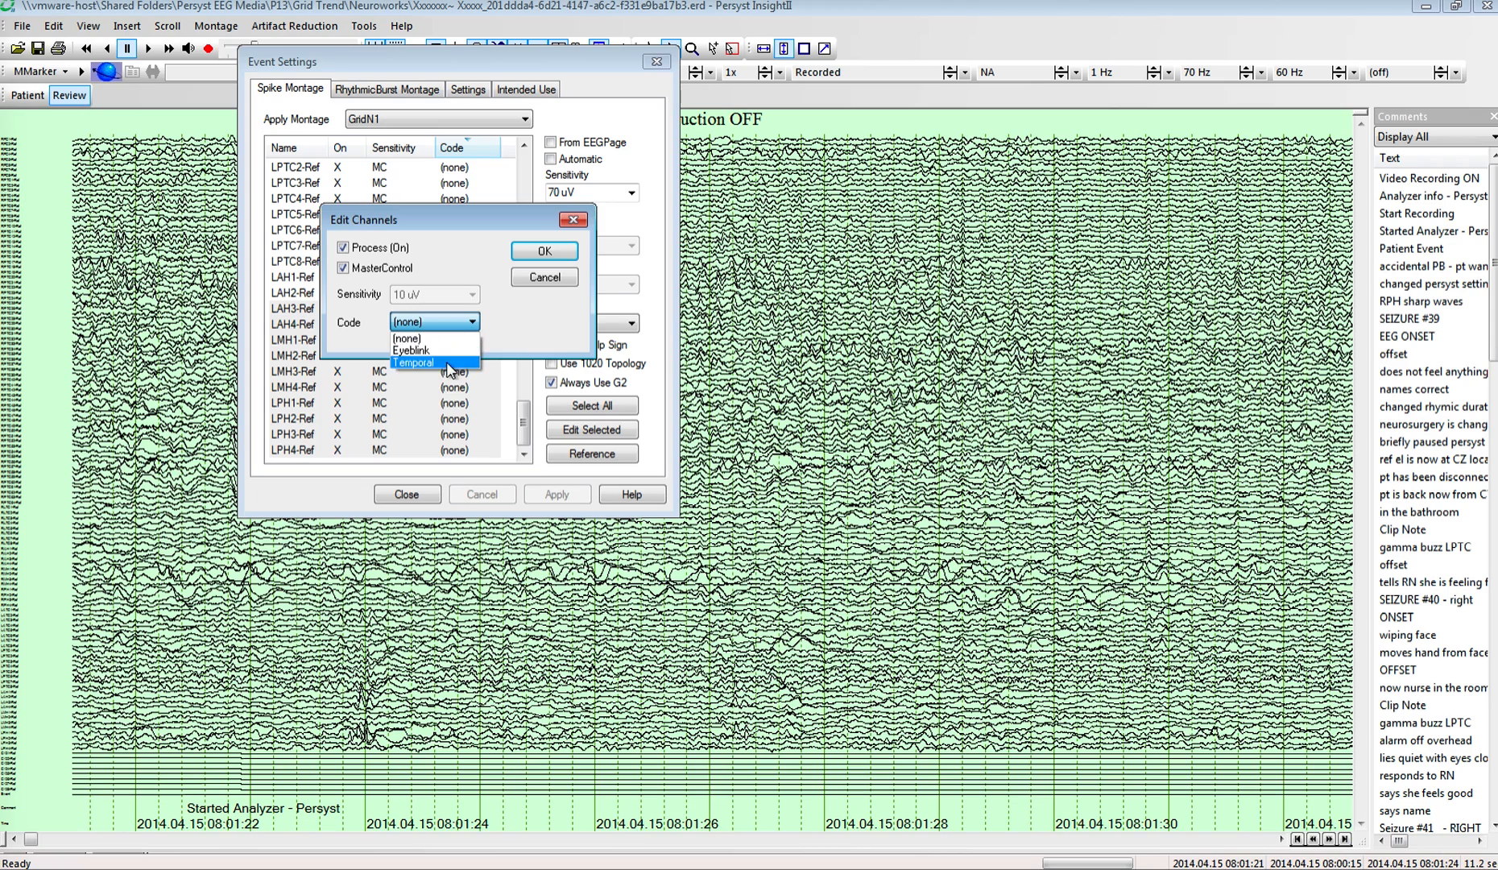
click(568, 282)
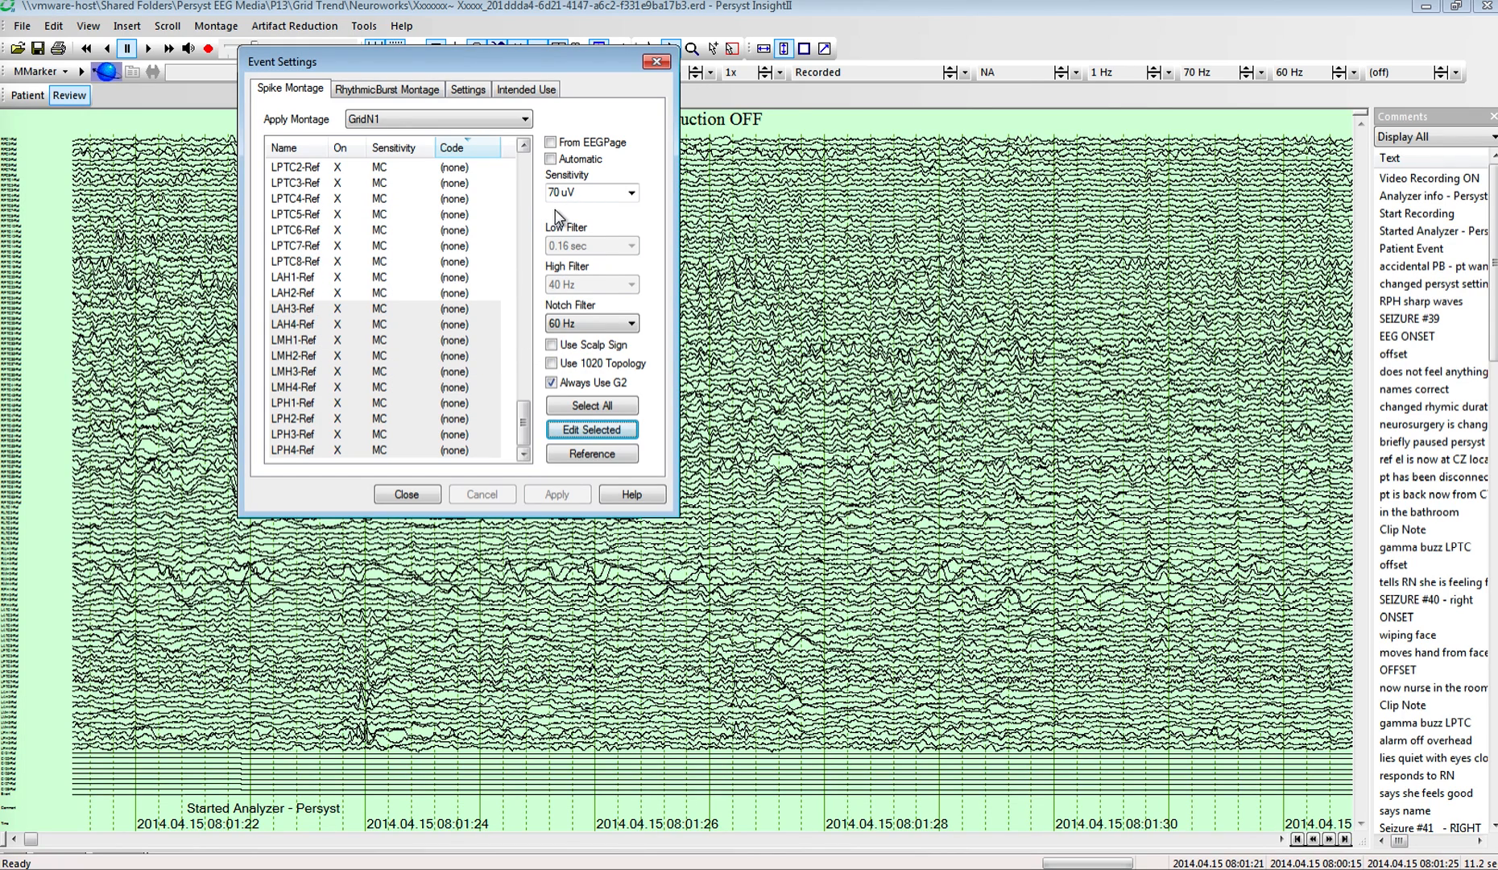
Step: Choose 70 uV as the spike montage's sensitivity and check the RhythmicBurst montage's settings
click(632, 194)
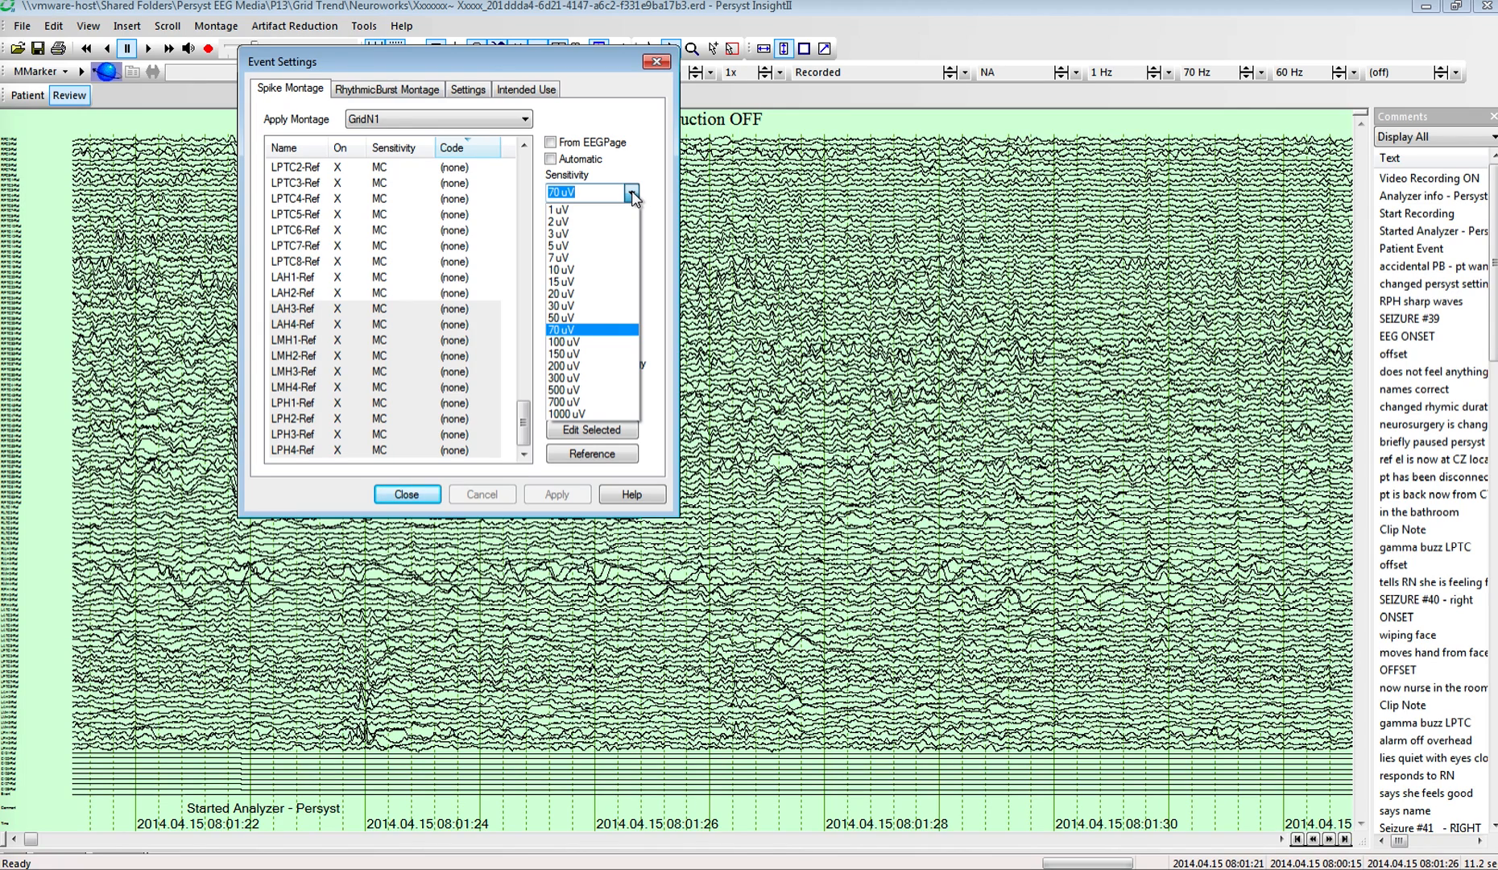
click(570, 330)
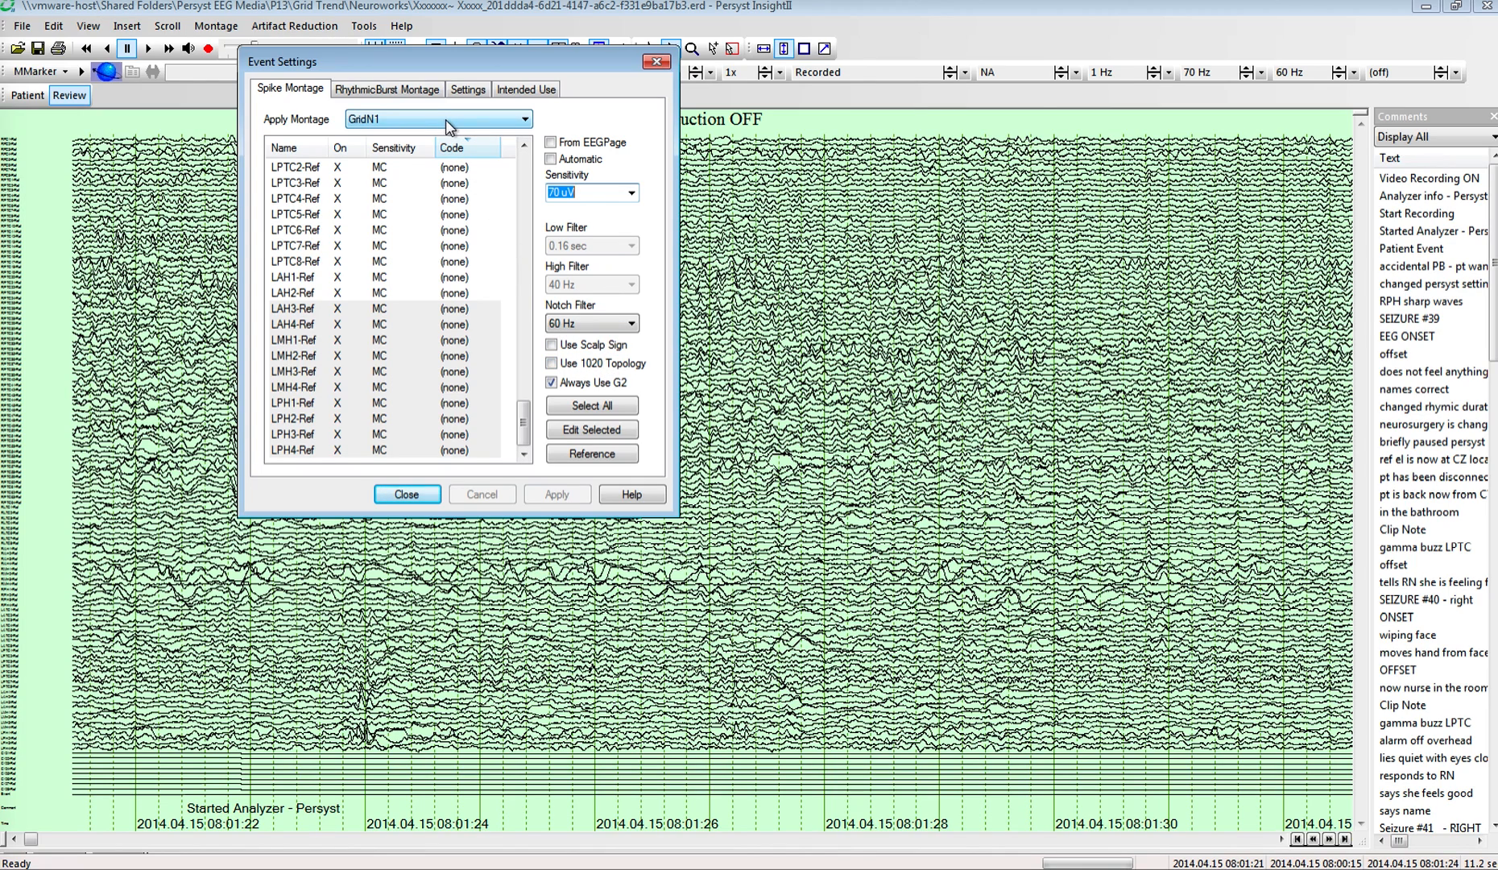
click(425, 95)
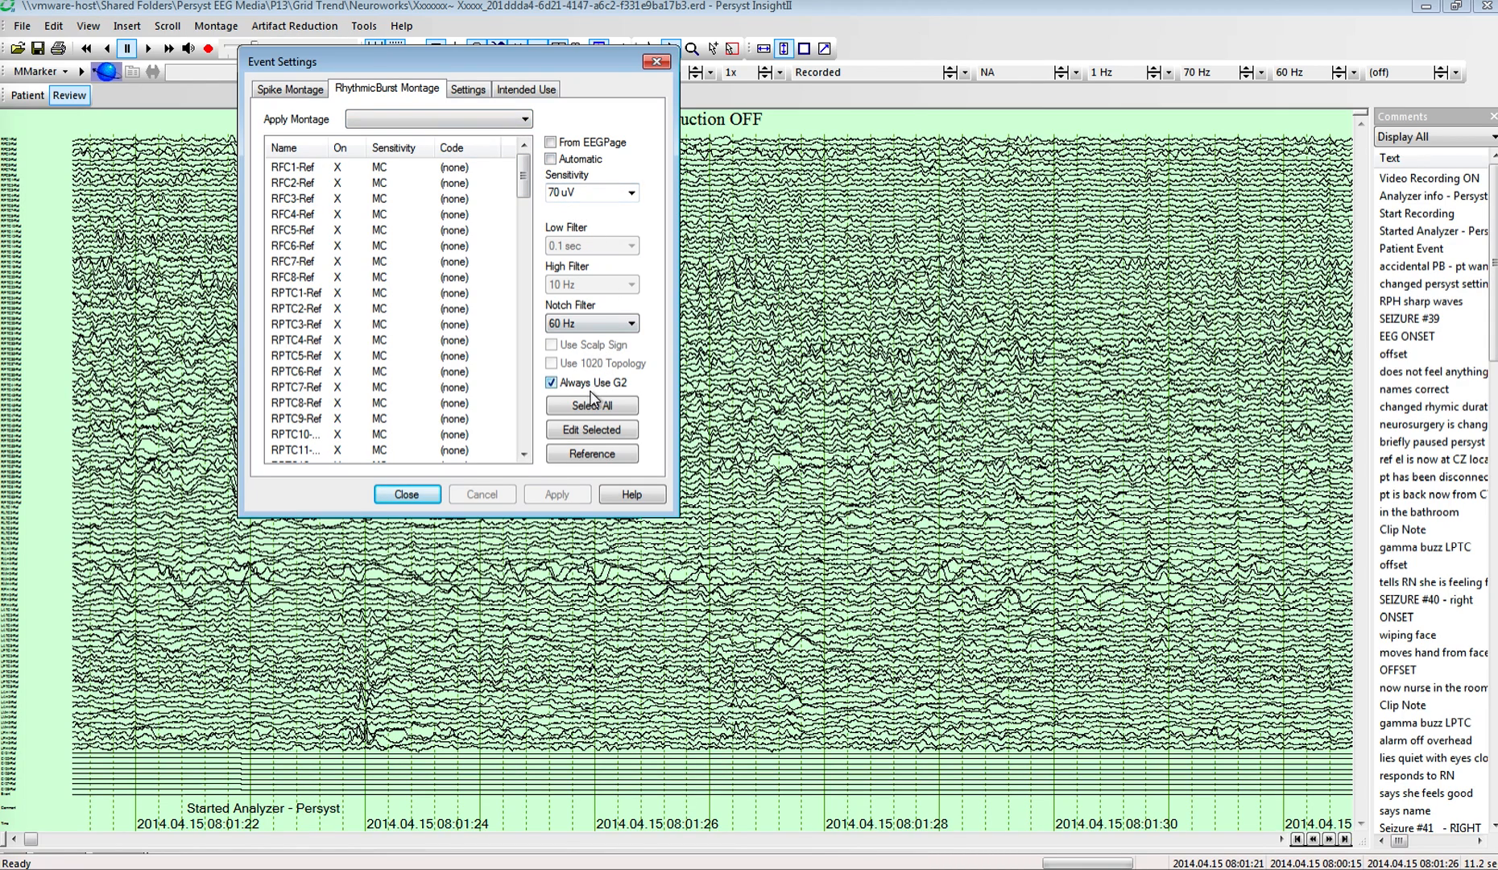
Step: Set the minimum detection perception for spikes to 0.6 and close the event settings
click(464, 100)
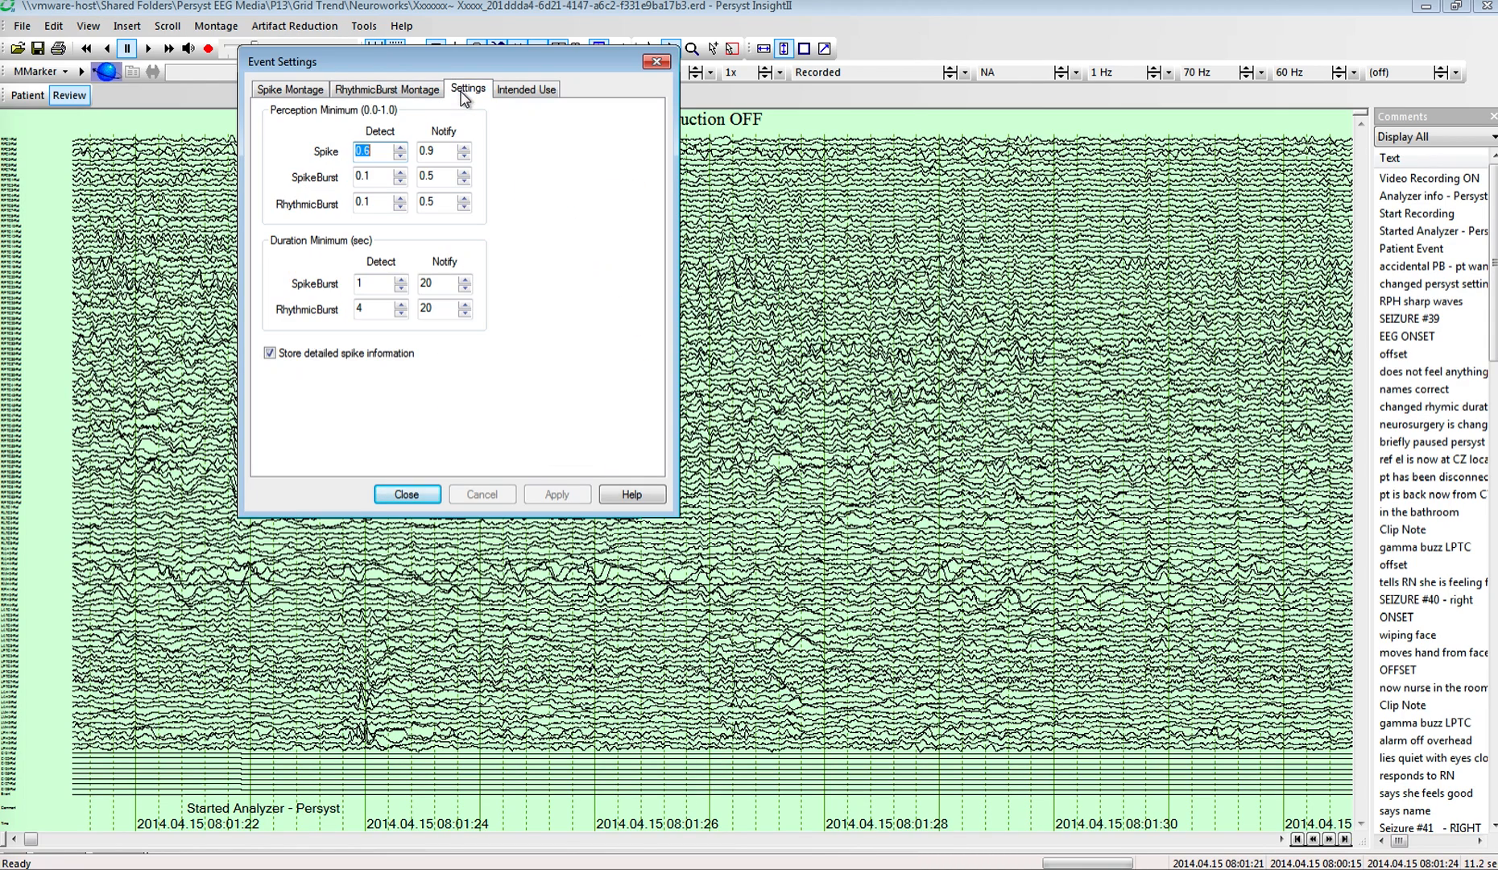
click(384, 151)
key(BackSpace)
text(5)
key(BackSpace)
text(6)
click(404, 494)
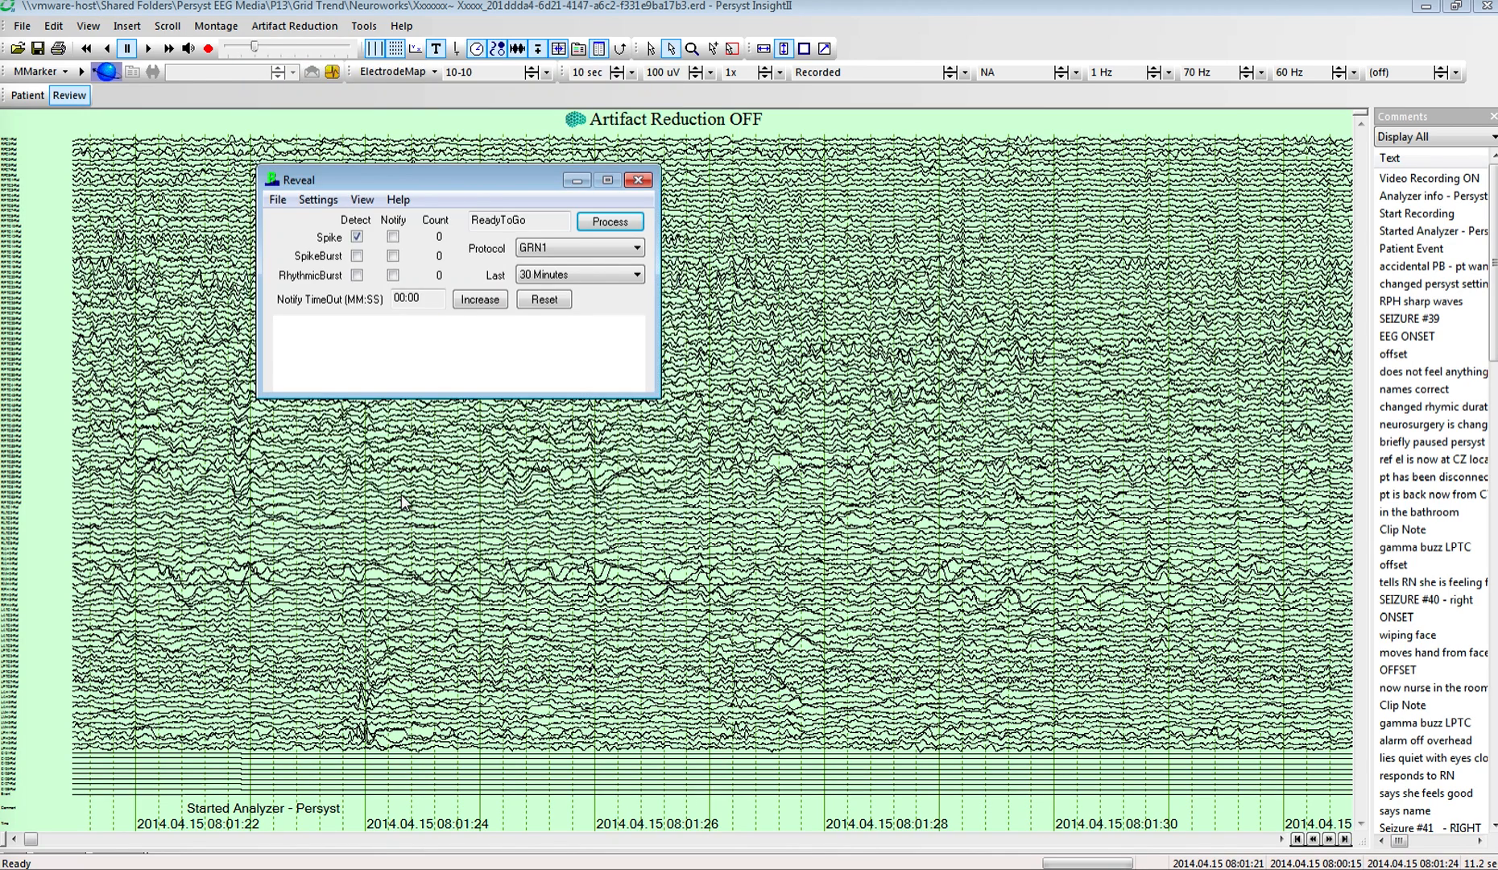
Step: Save the spike detection protocol under the name GRN1
click(357, 237)
click(322, 201)
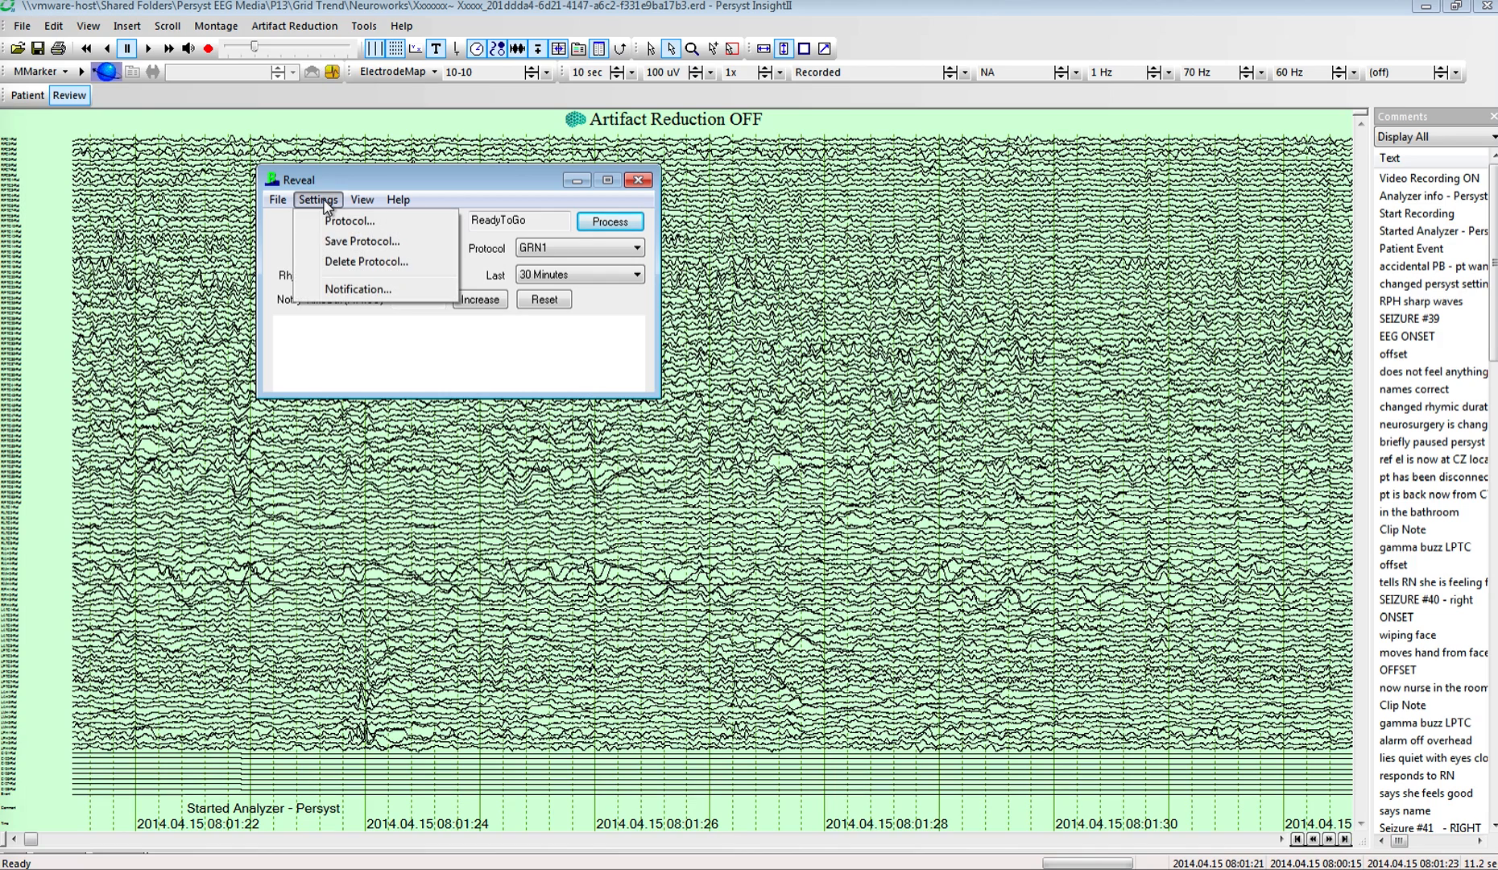
click(349, 241)
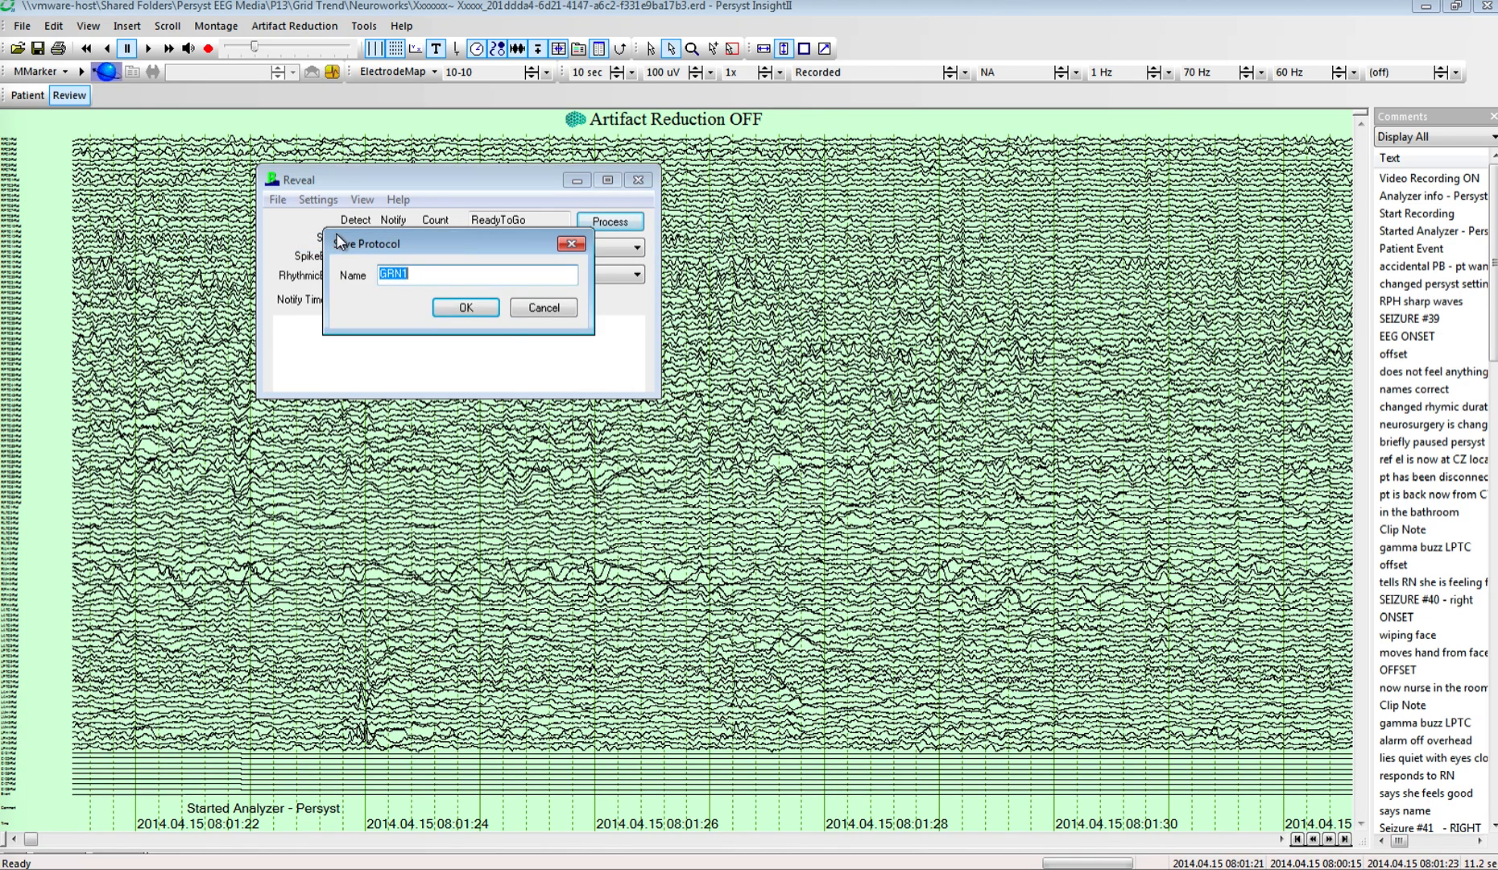
click(467, 309)
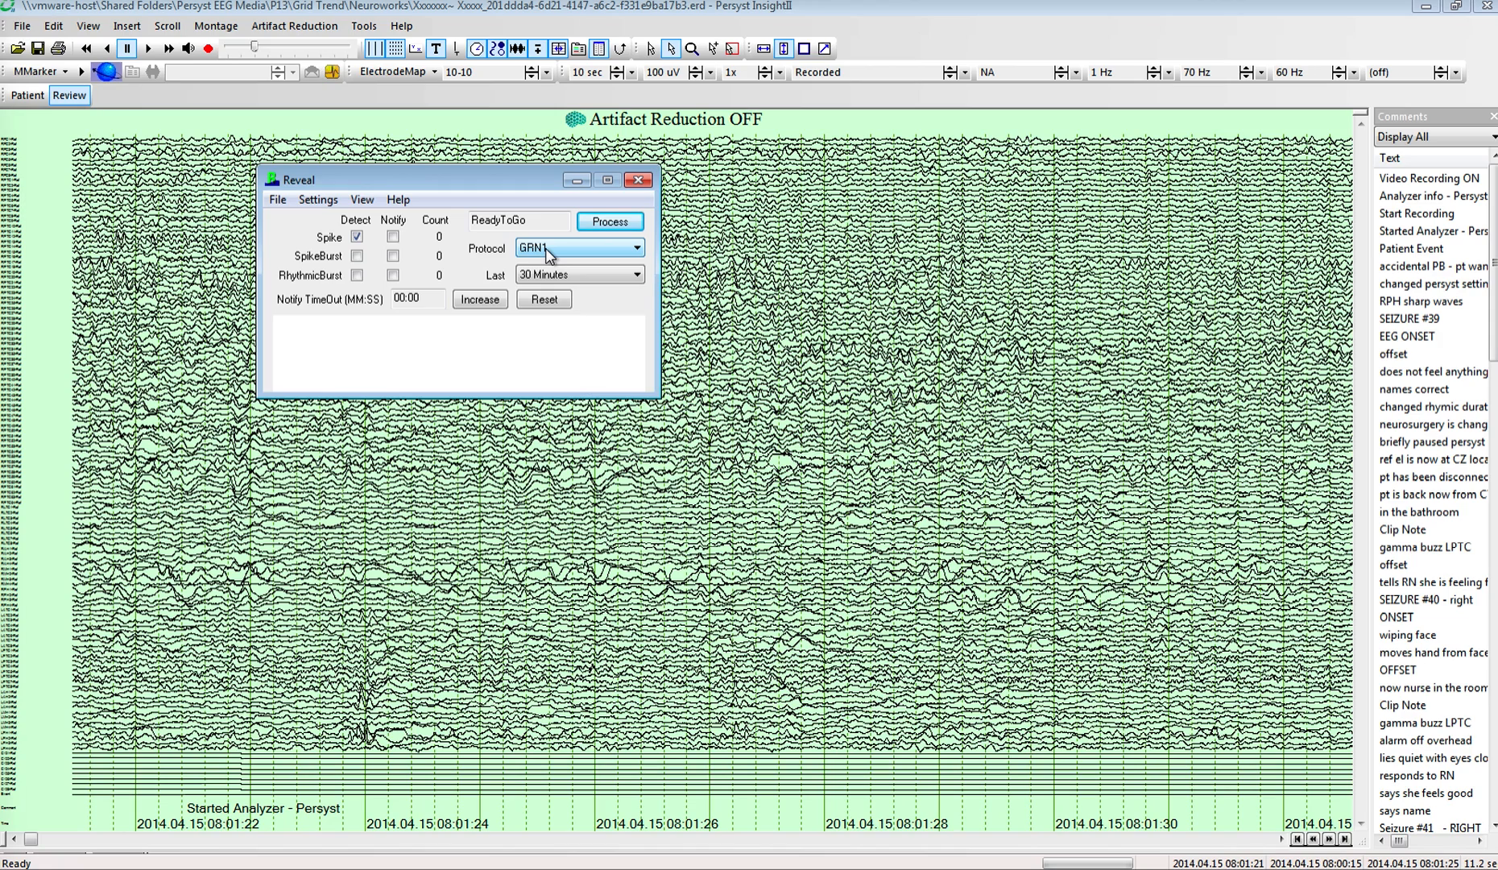
Step: Start processing the recording with the GRN1 protocol, with the EEG page following the processing time and the graph covering the last 30 minutes
click(611, 223)
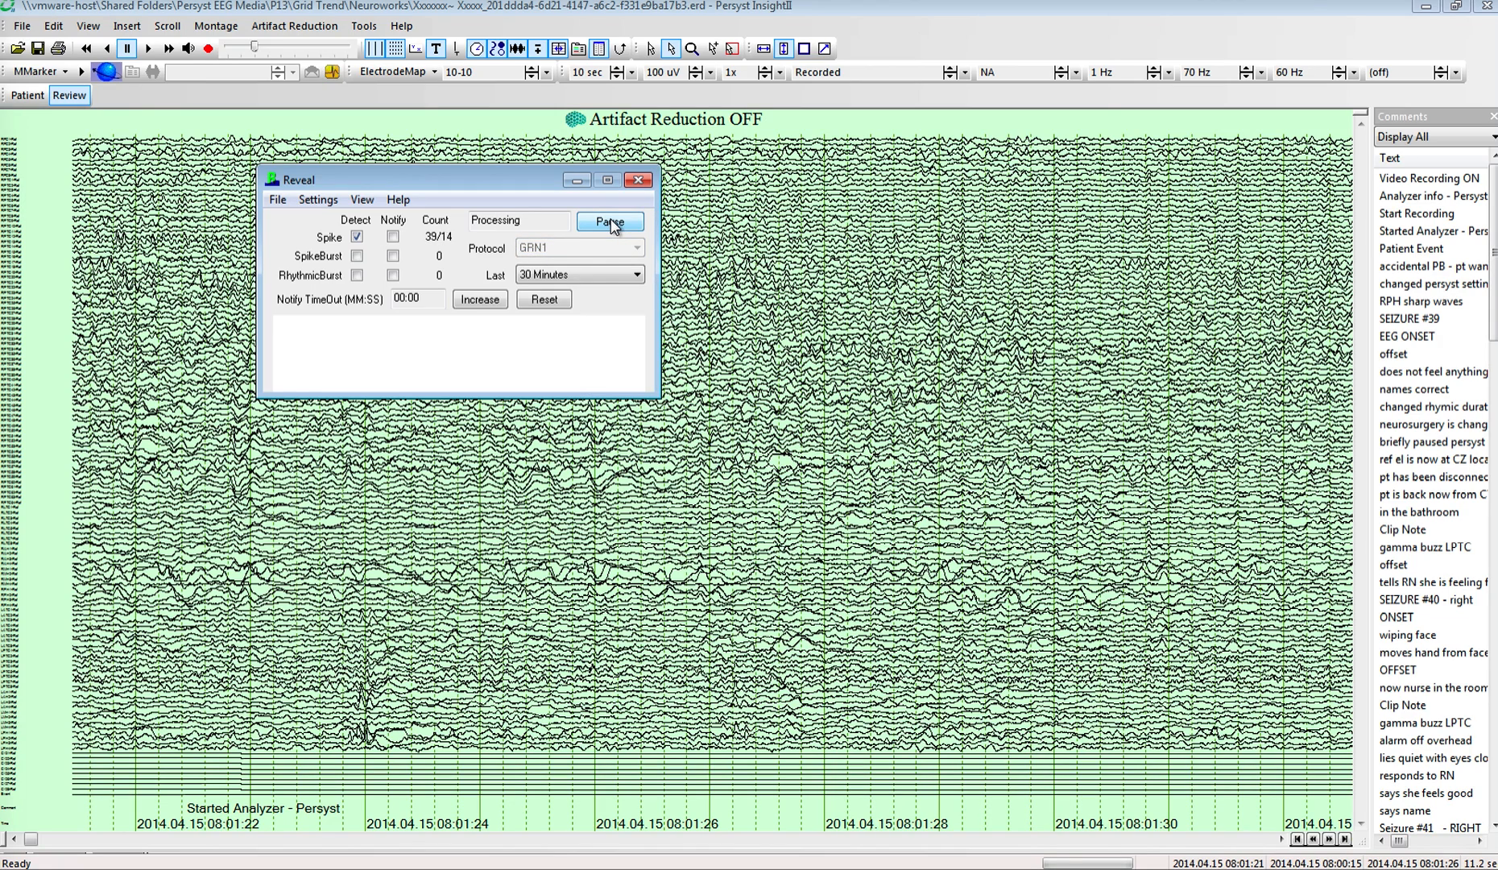
click(363, 200)
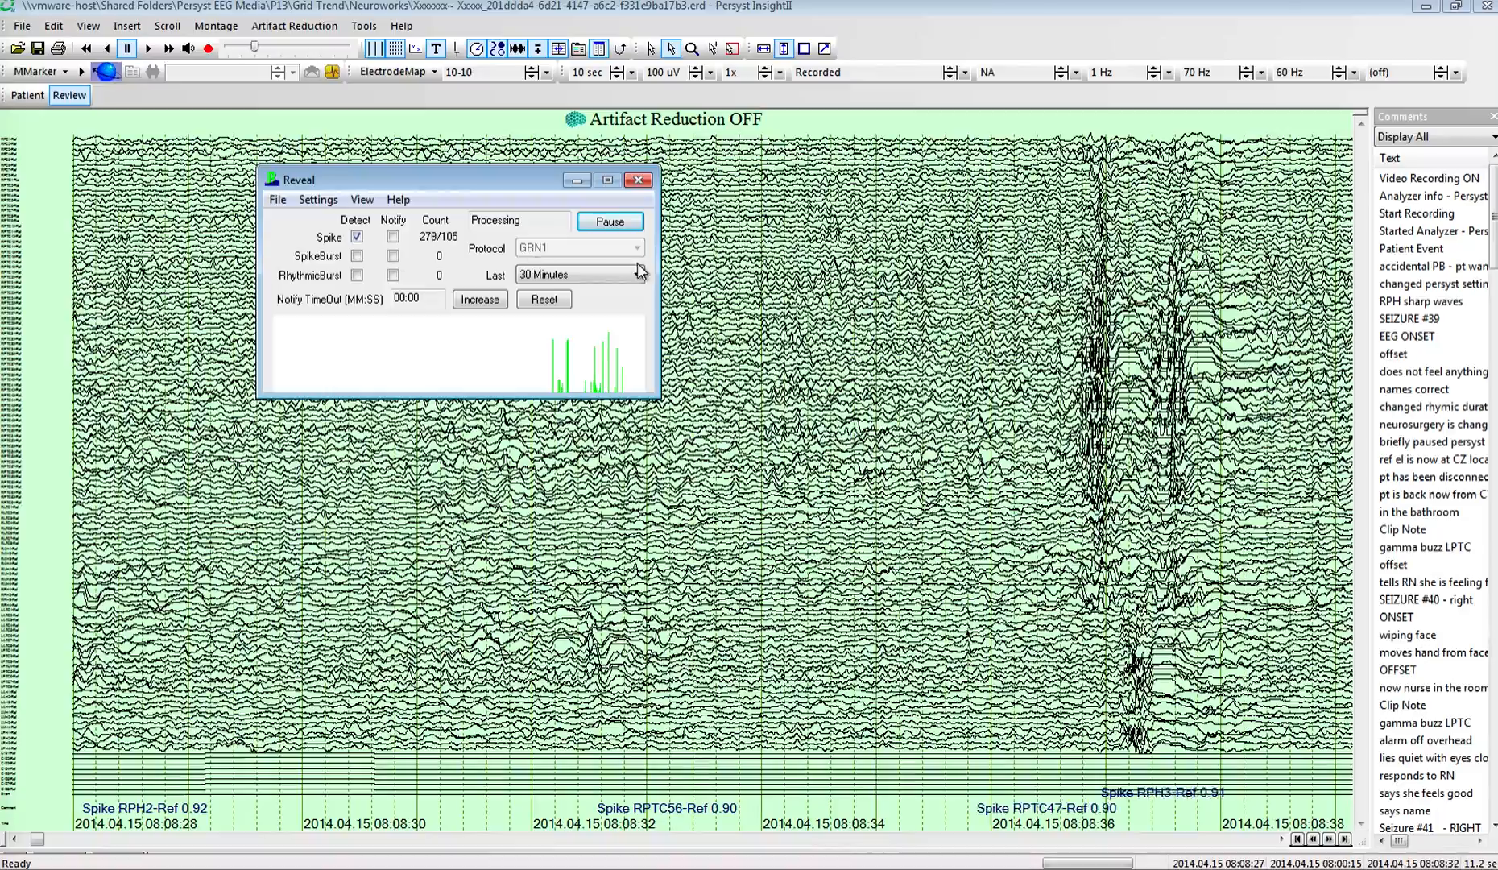
click(639, 274)
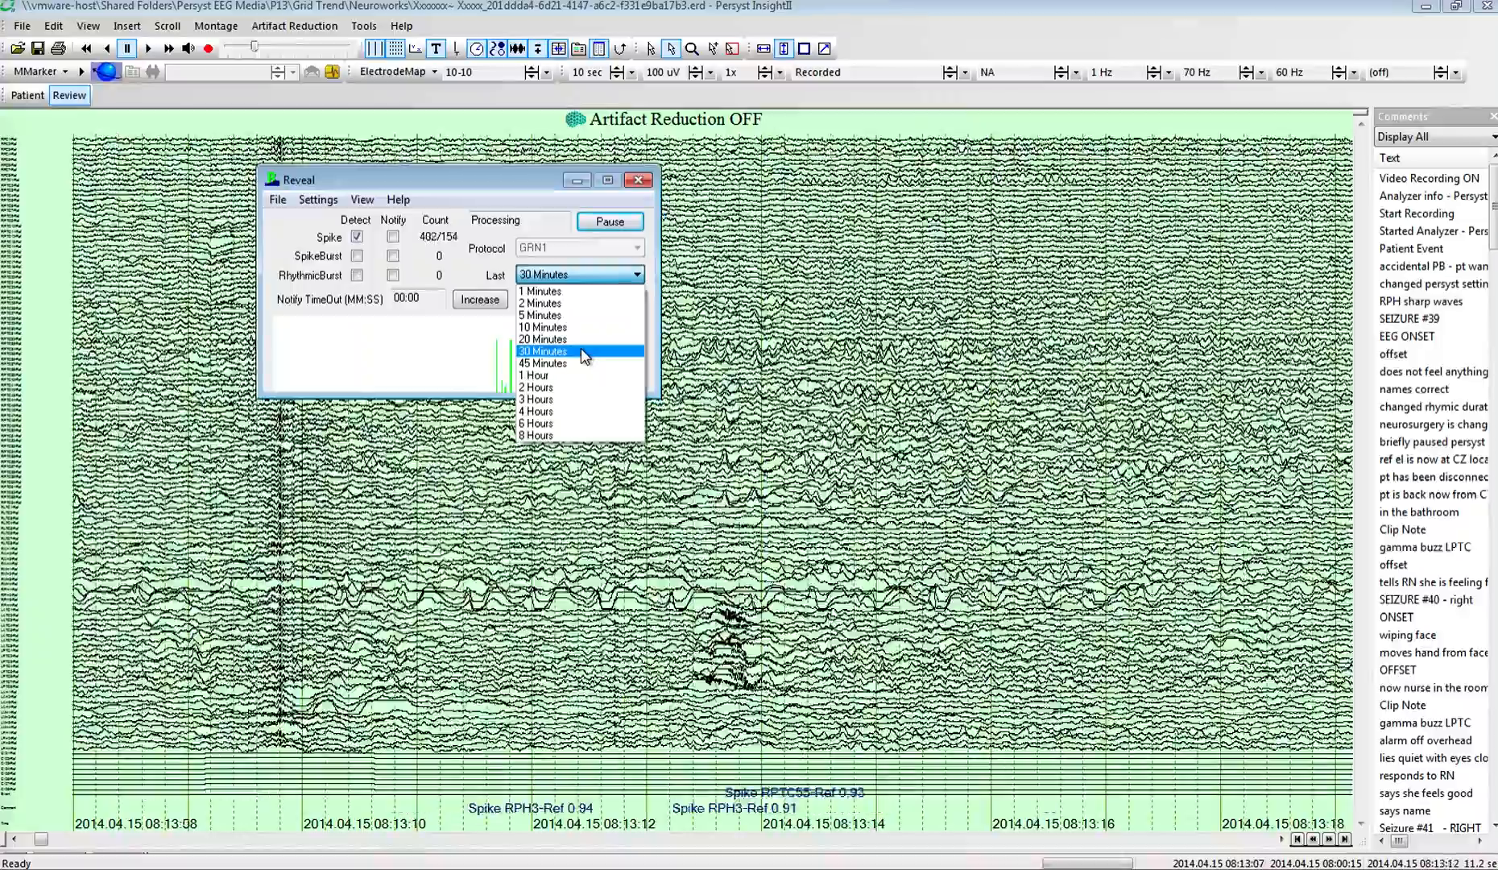
click(586, 352)
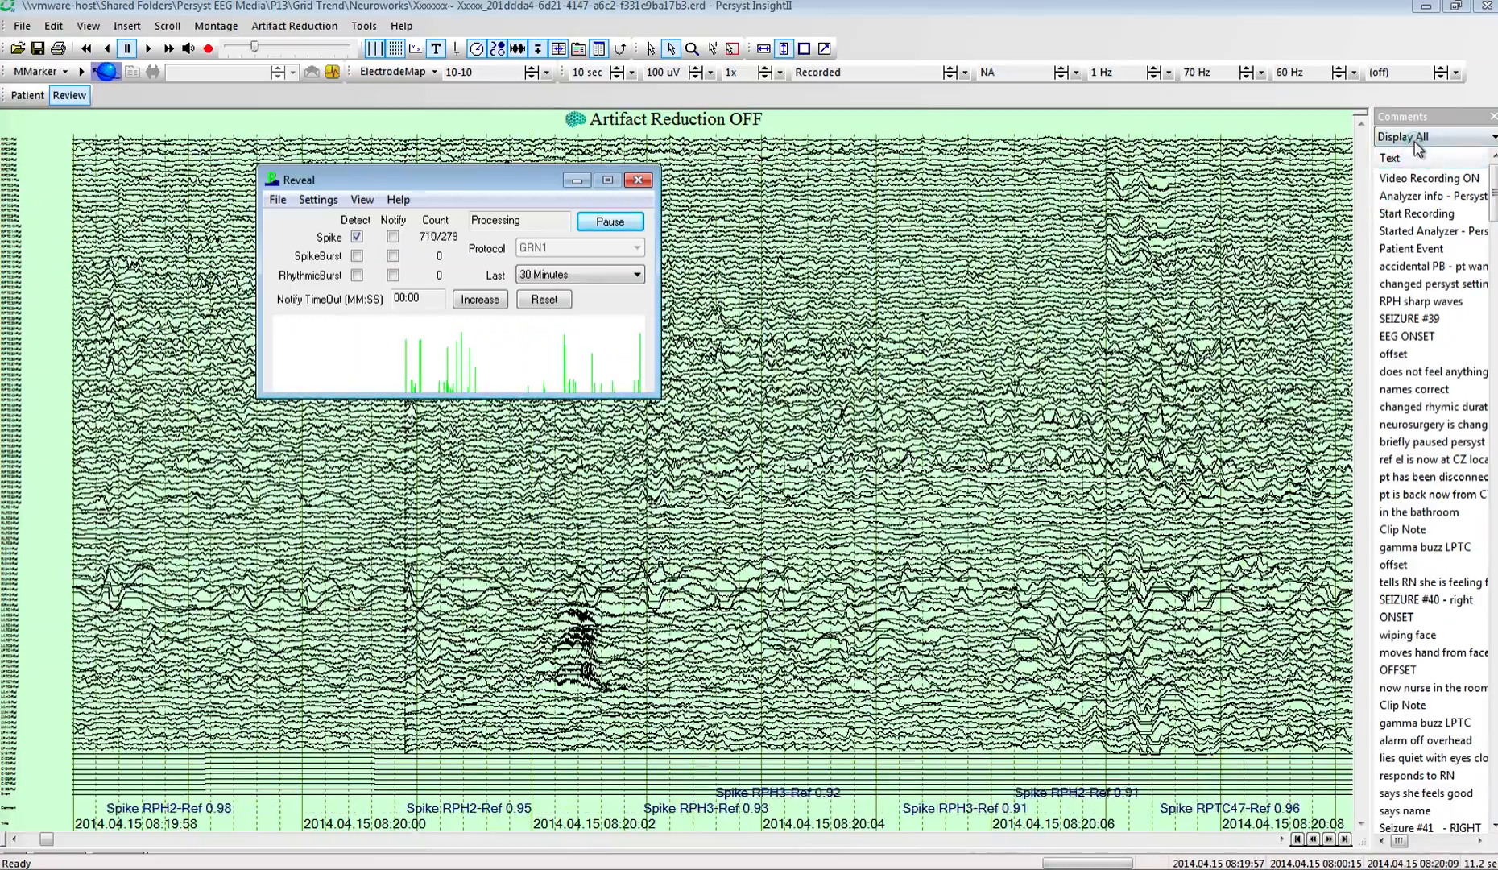
Step: Filter the comments list to Spike Detections and show the MMarker trends side by side with the EEG
click(1413, 139)
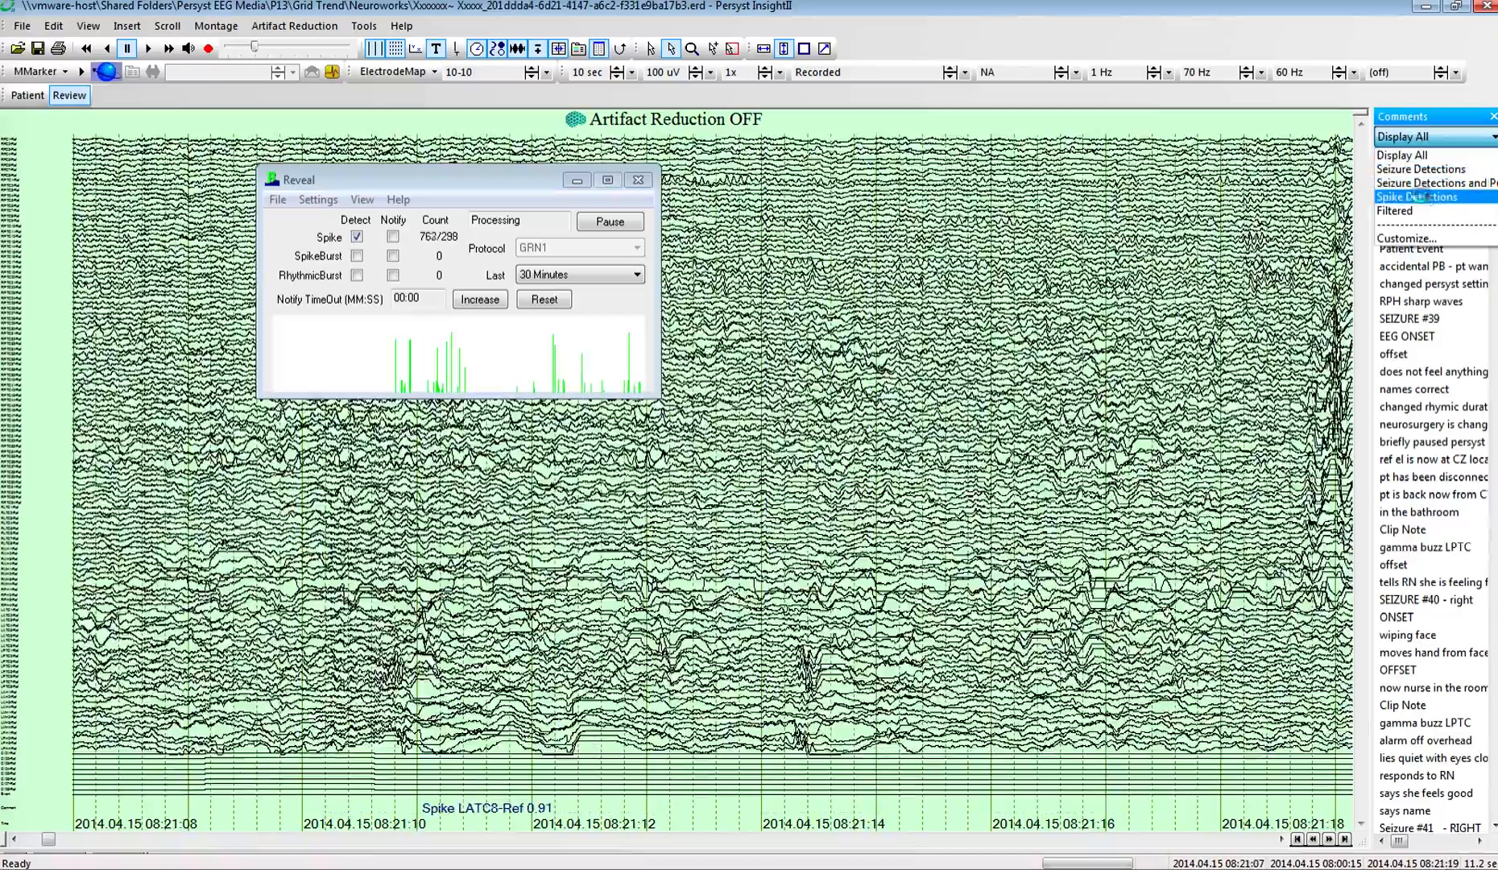
click(1419, 197)
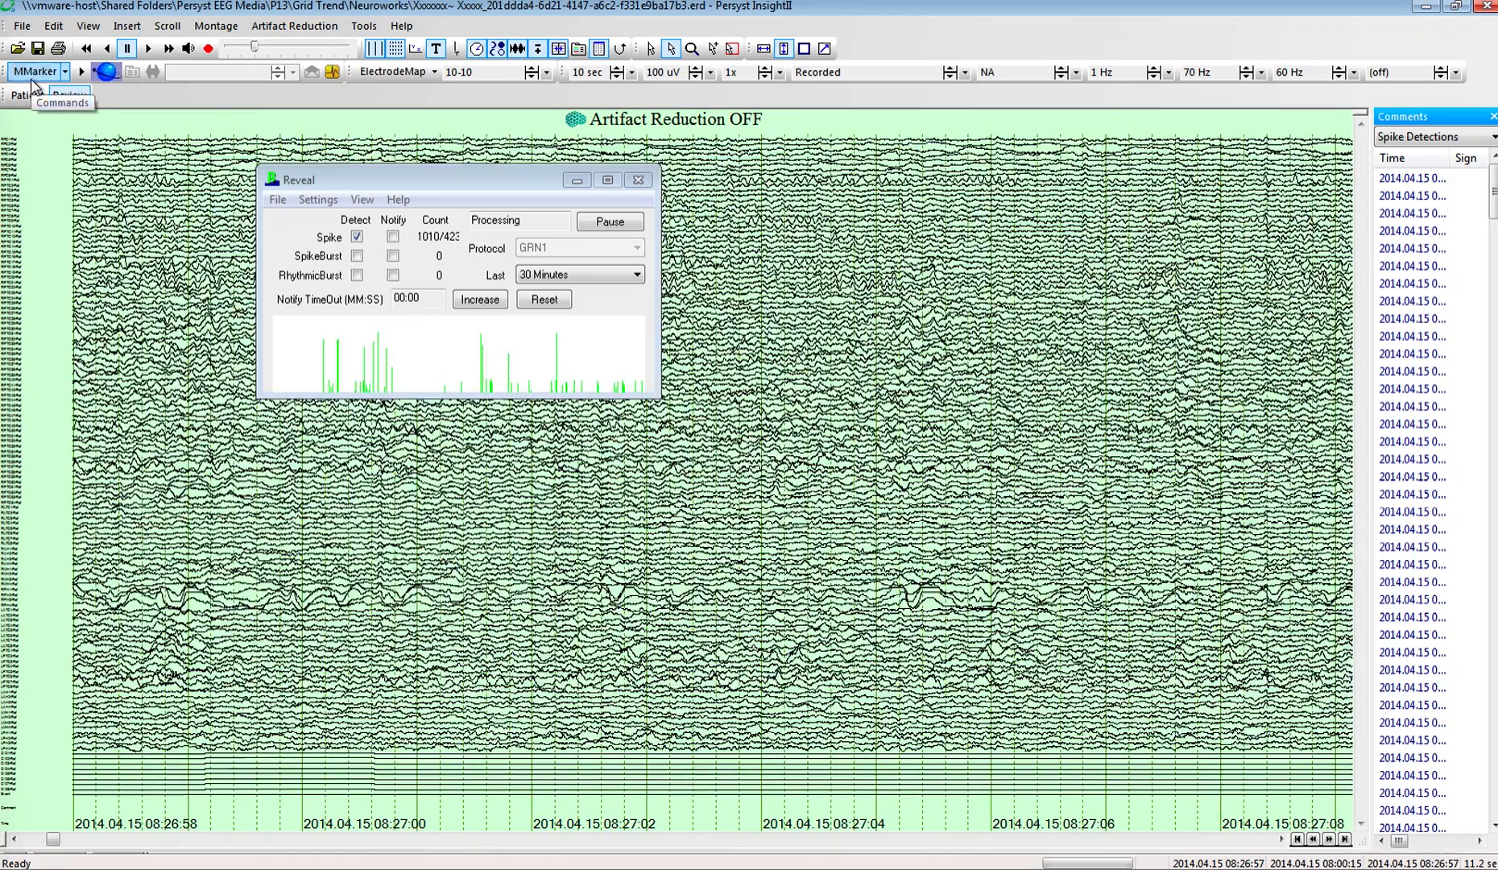
click(32, 79)
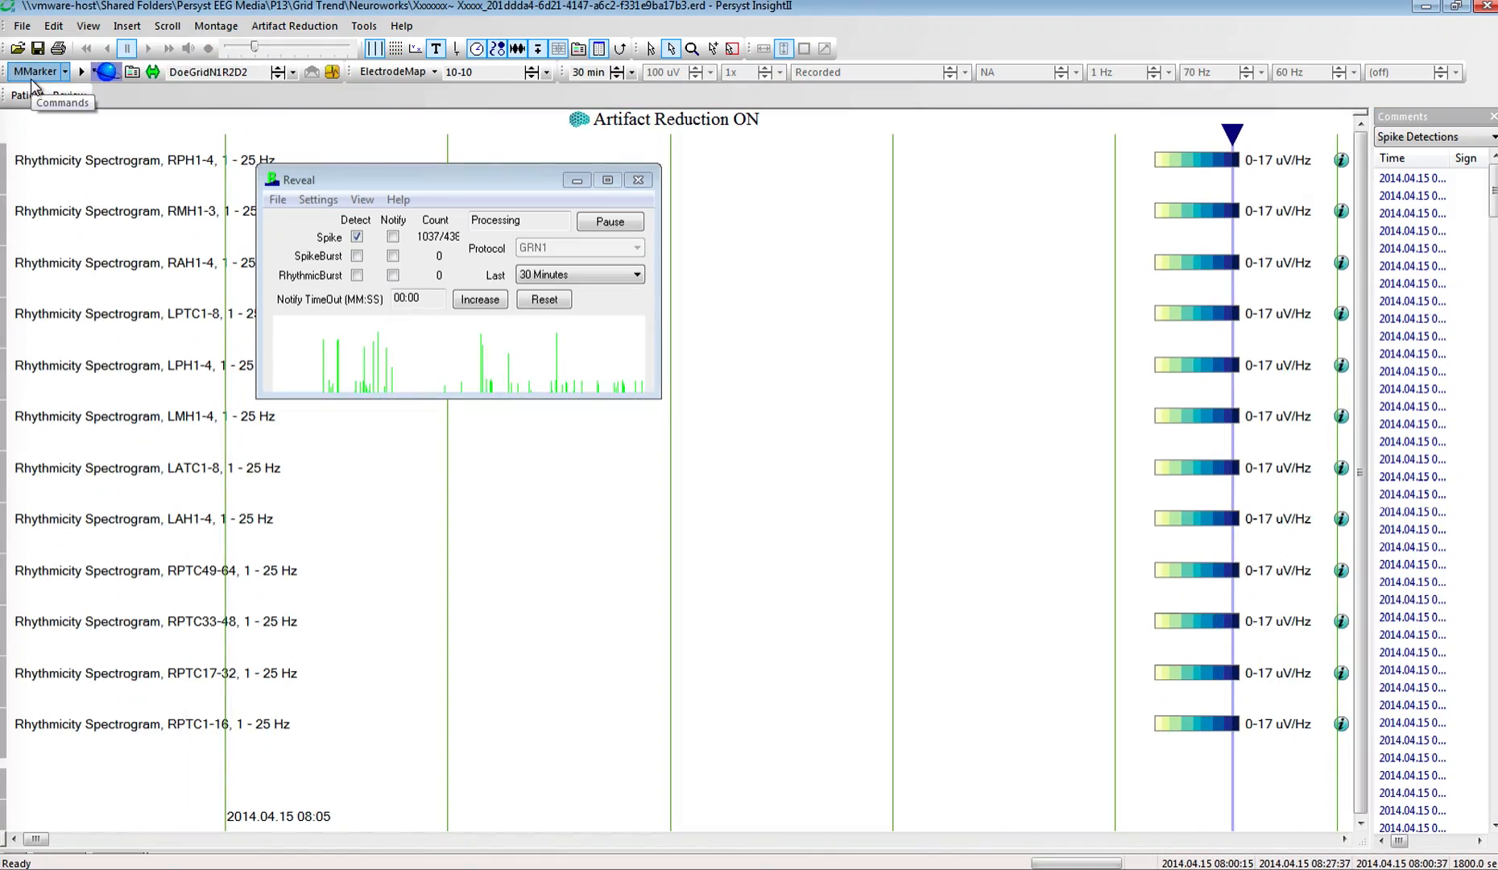
click(8, 839)
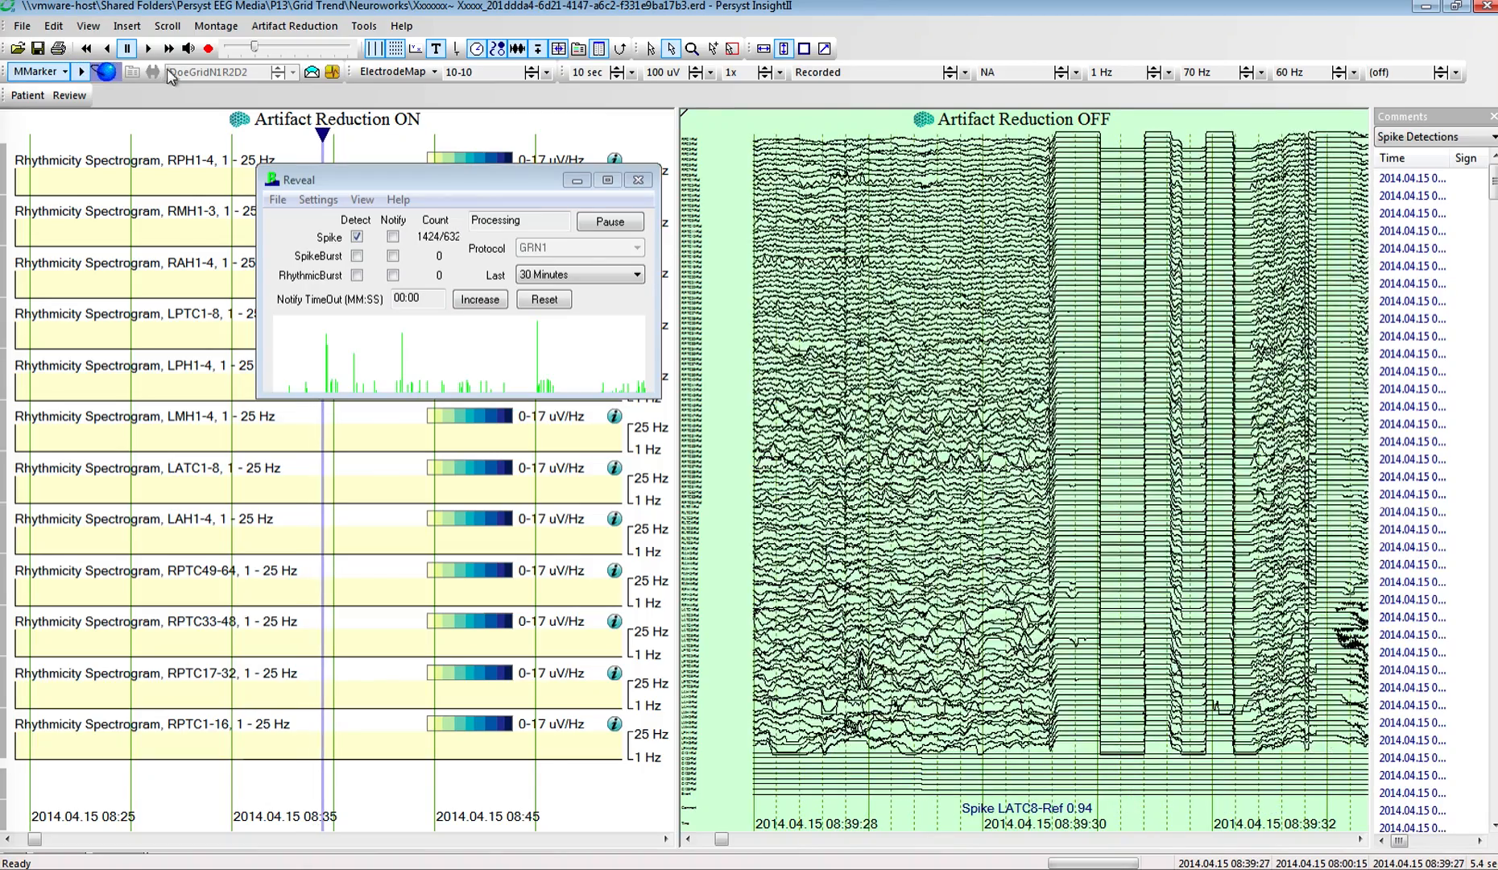
Step: Turn off Update EEGPage Time in Reveal and move the trends back to the beginning of the recording
click(362, 200)
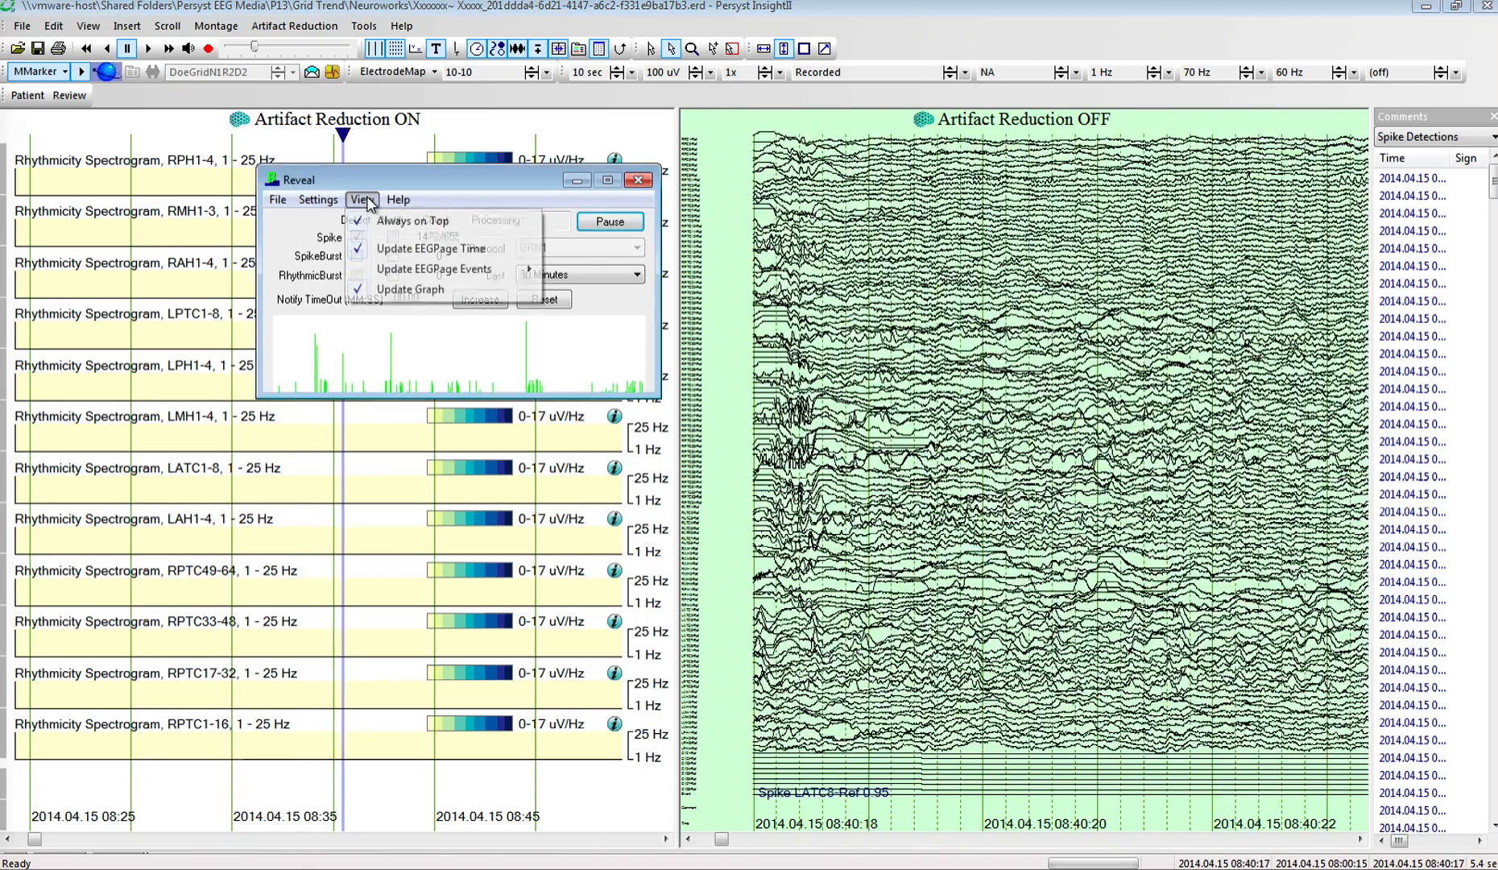
click(385, 251)
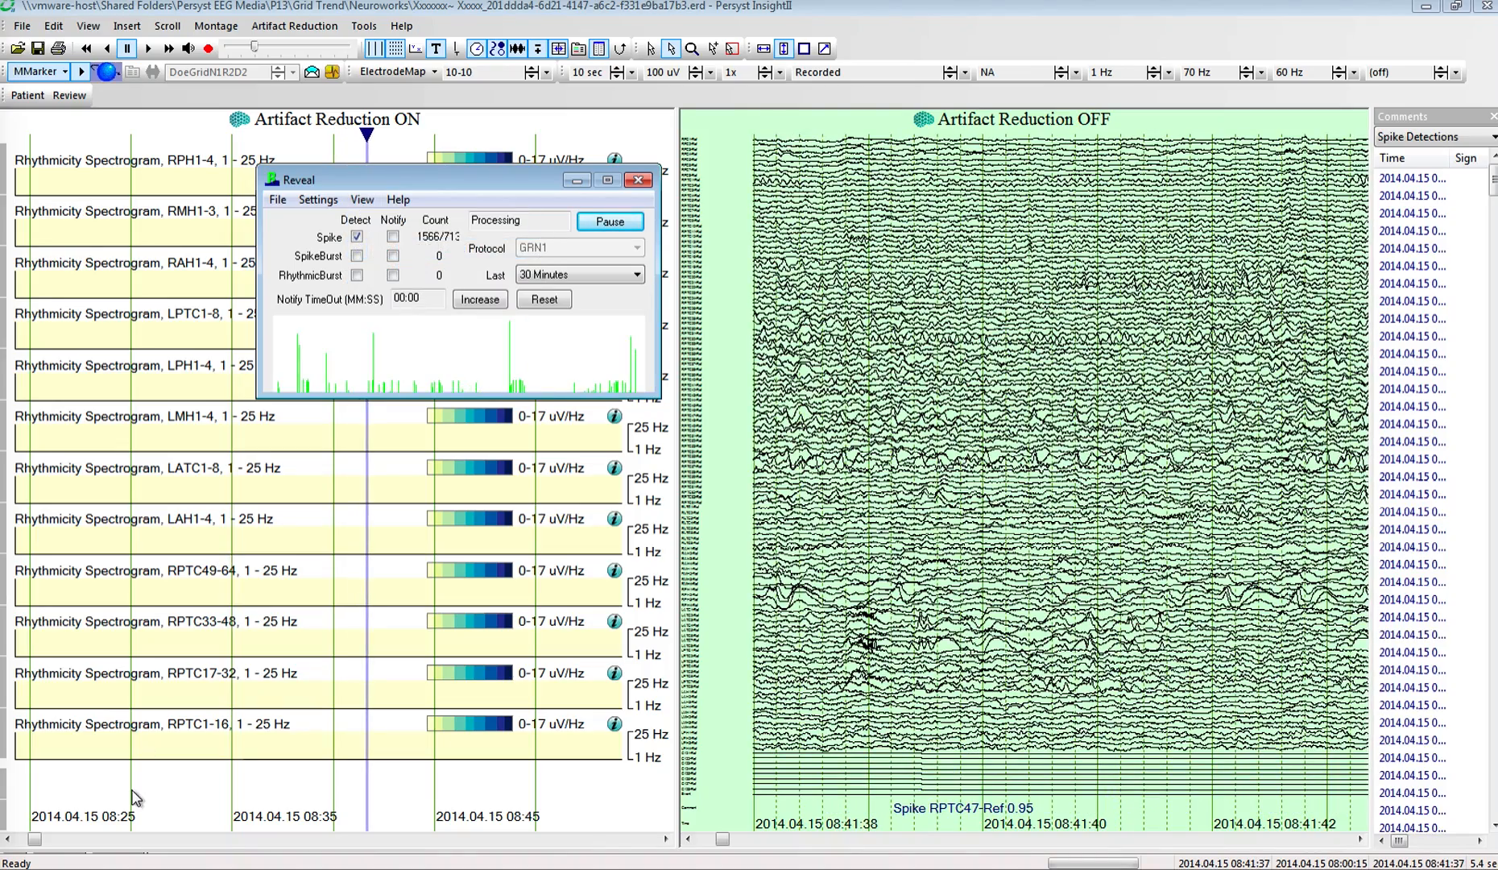
drag(34, 839, 4, 839)
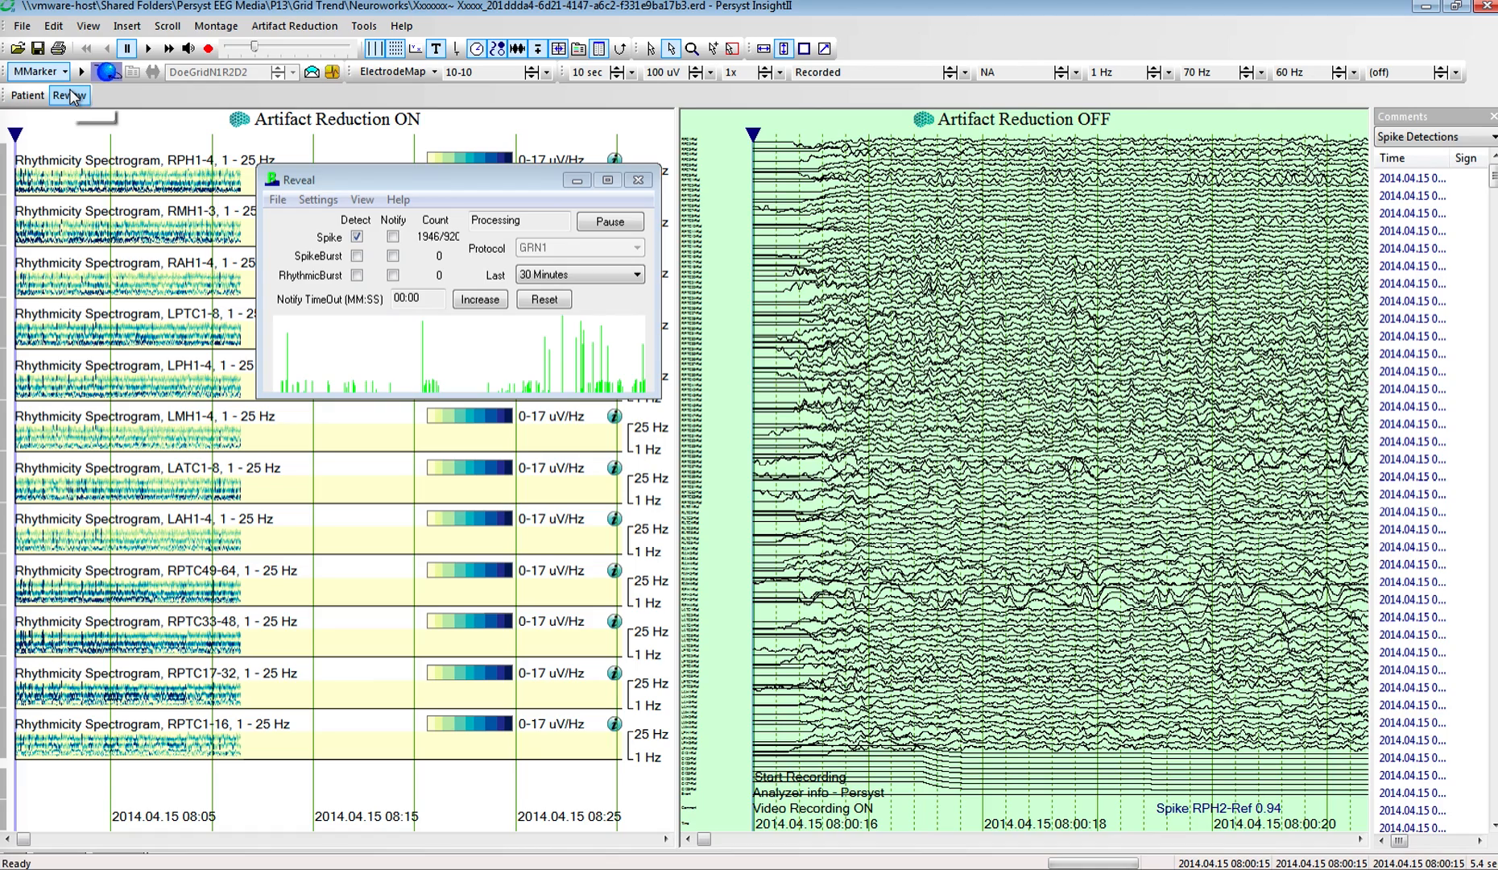
Step: Return to the full EEG review page and turn on Update EEGPage Time in Reveal
click(69, 95)
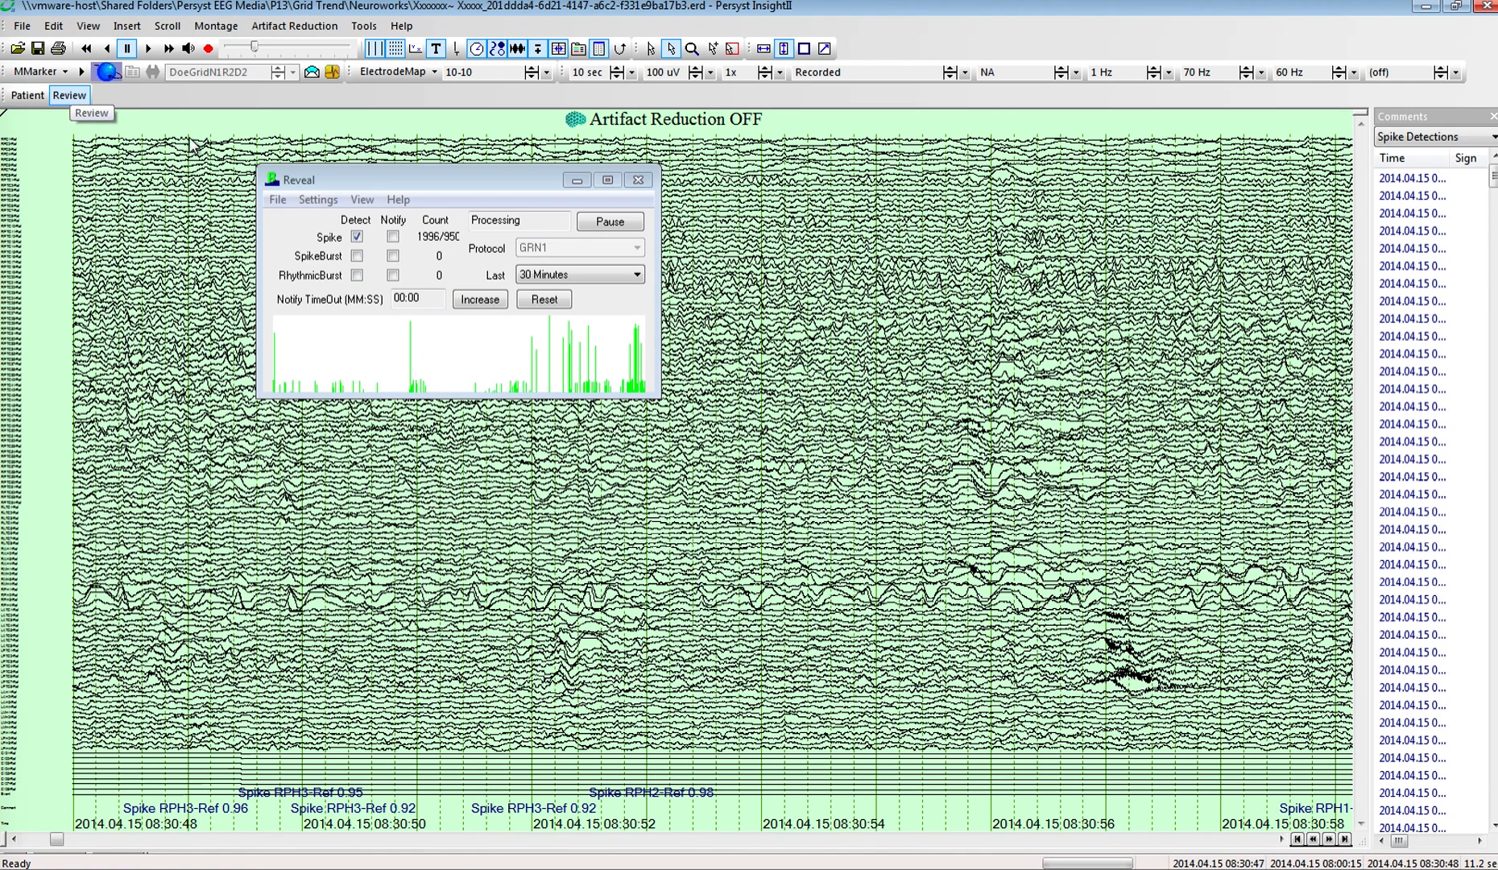
click(361, 199)
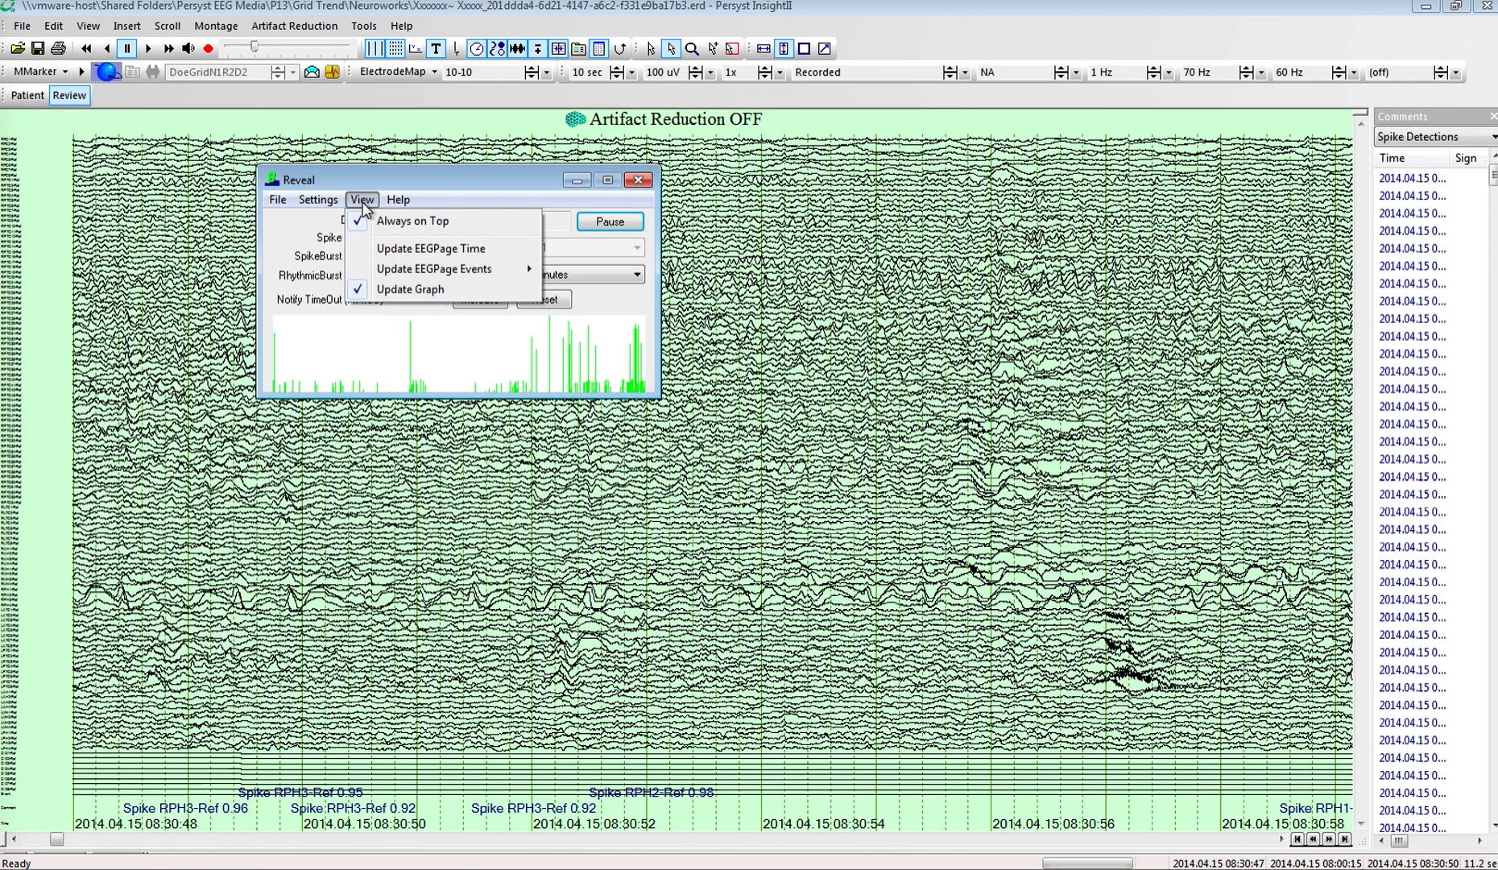
click(371, 251)
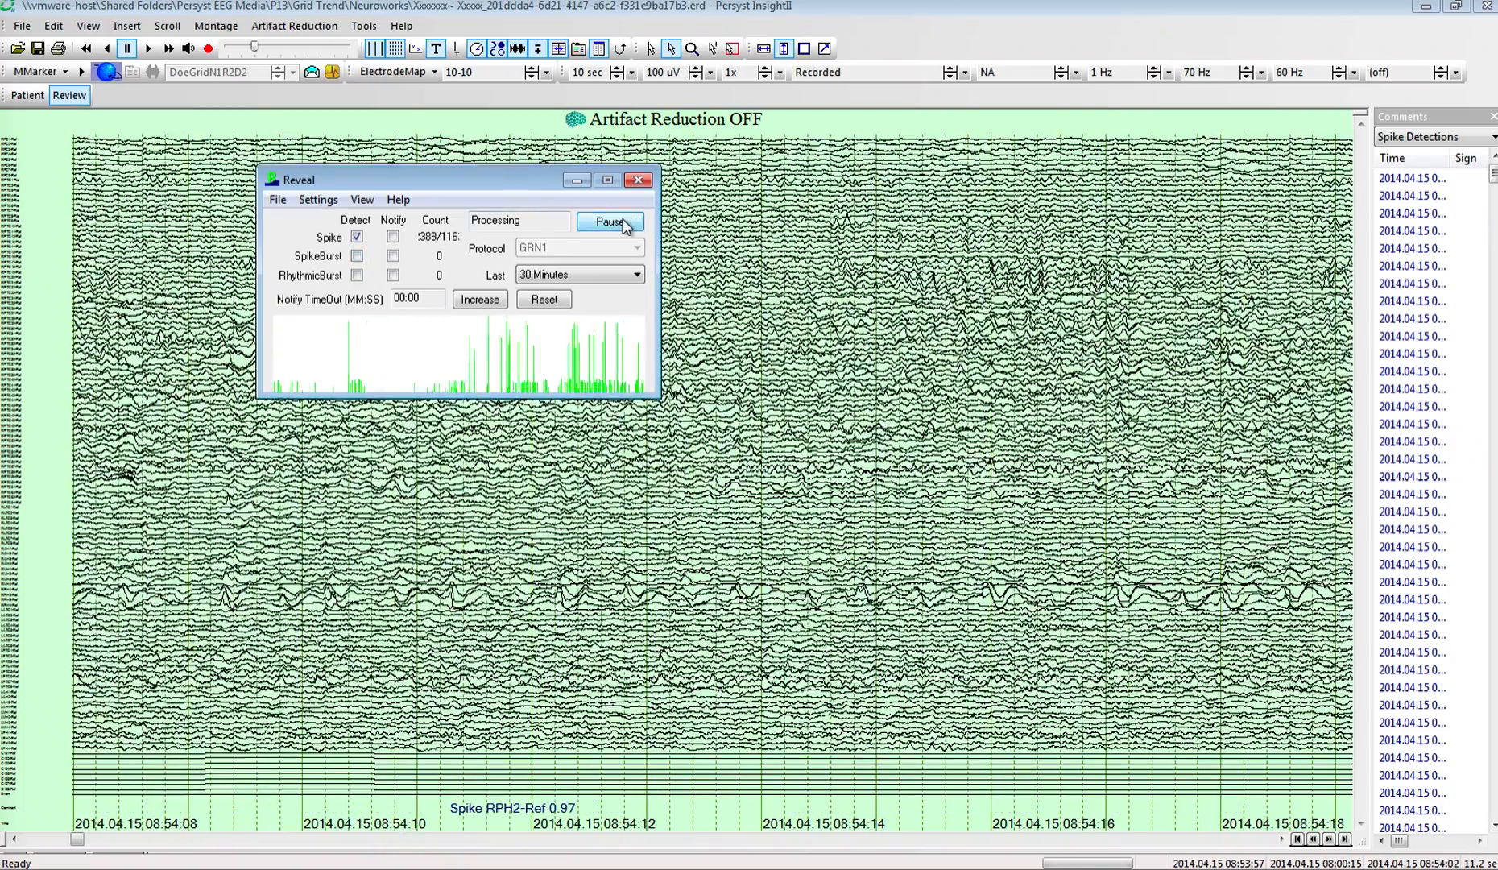
Step: Pause Reveal's spike processing and close Reveal
click(621, 222)
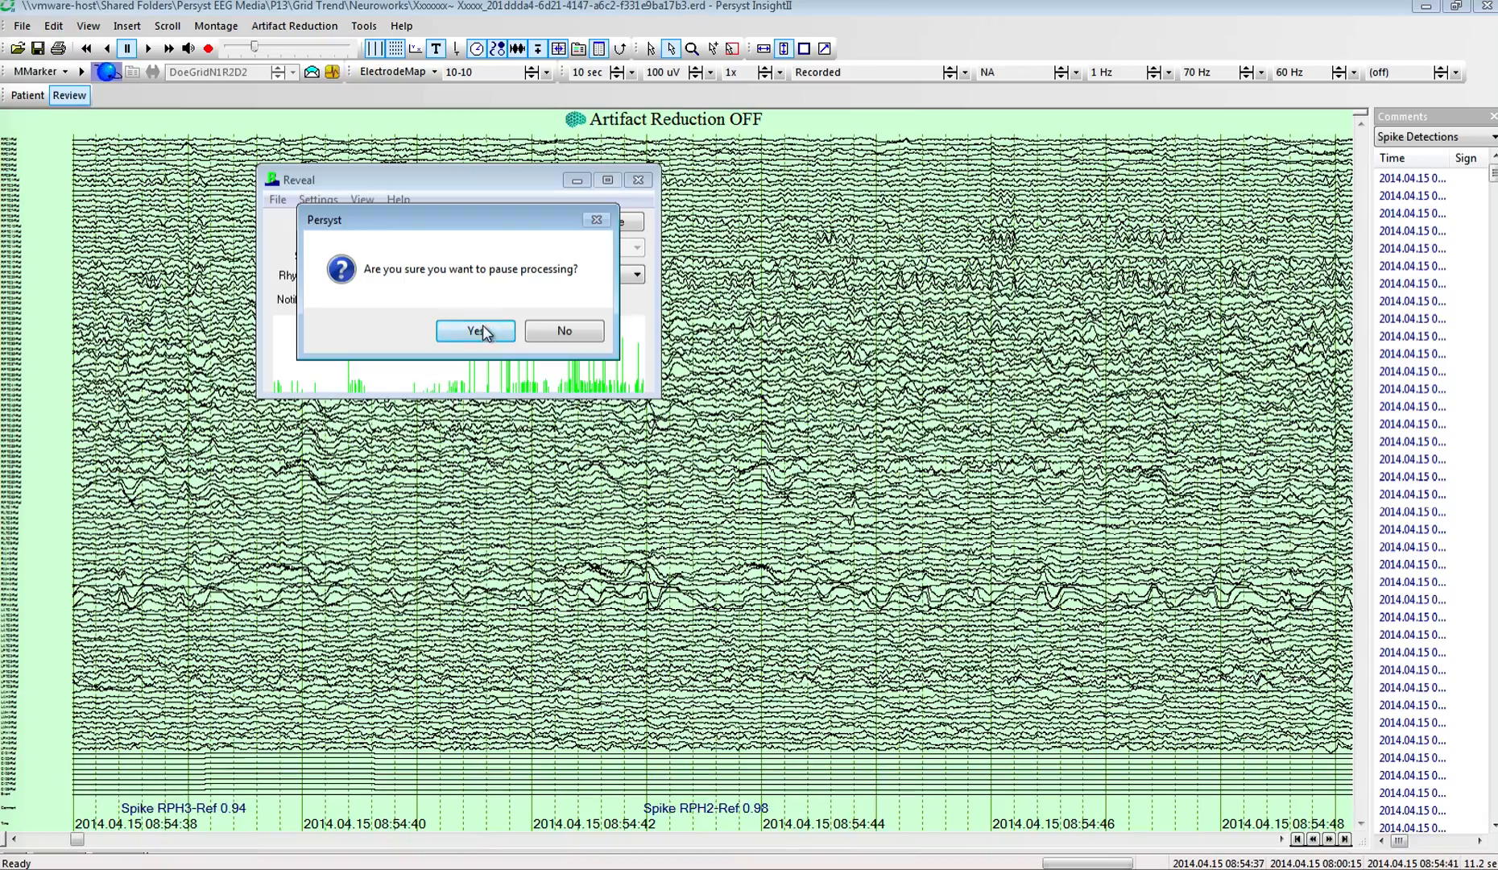
click(483, 329)
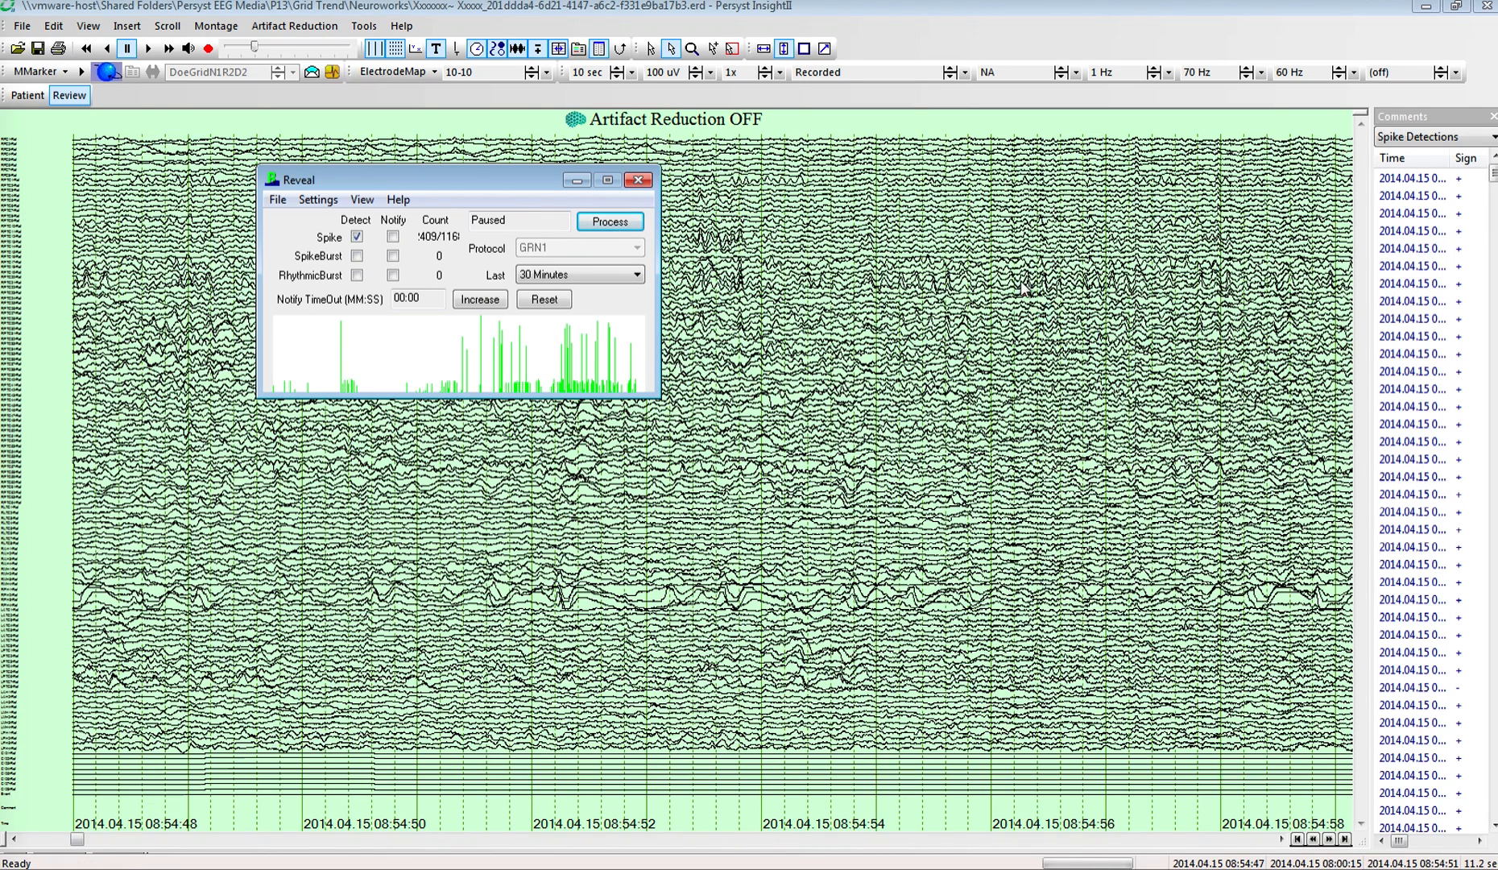
click(639, 179)
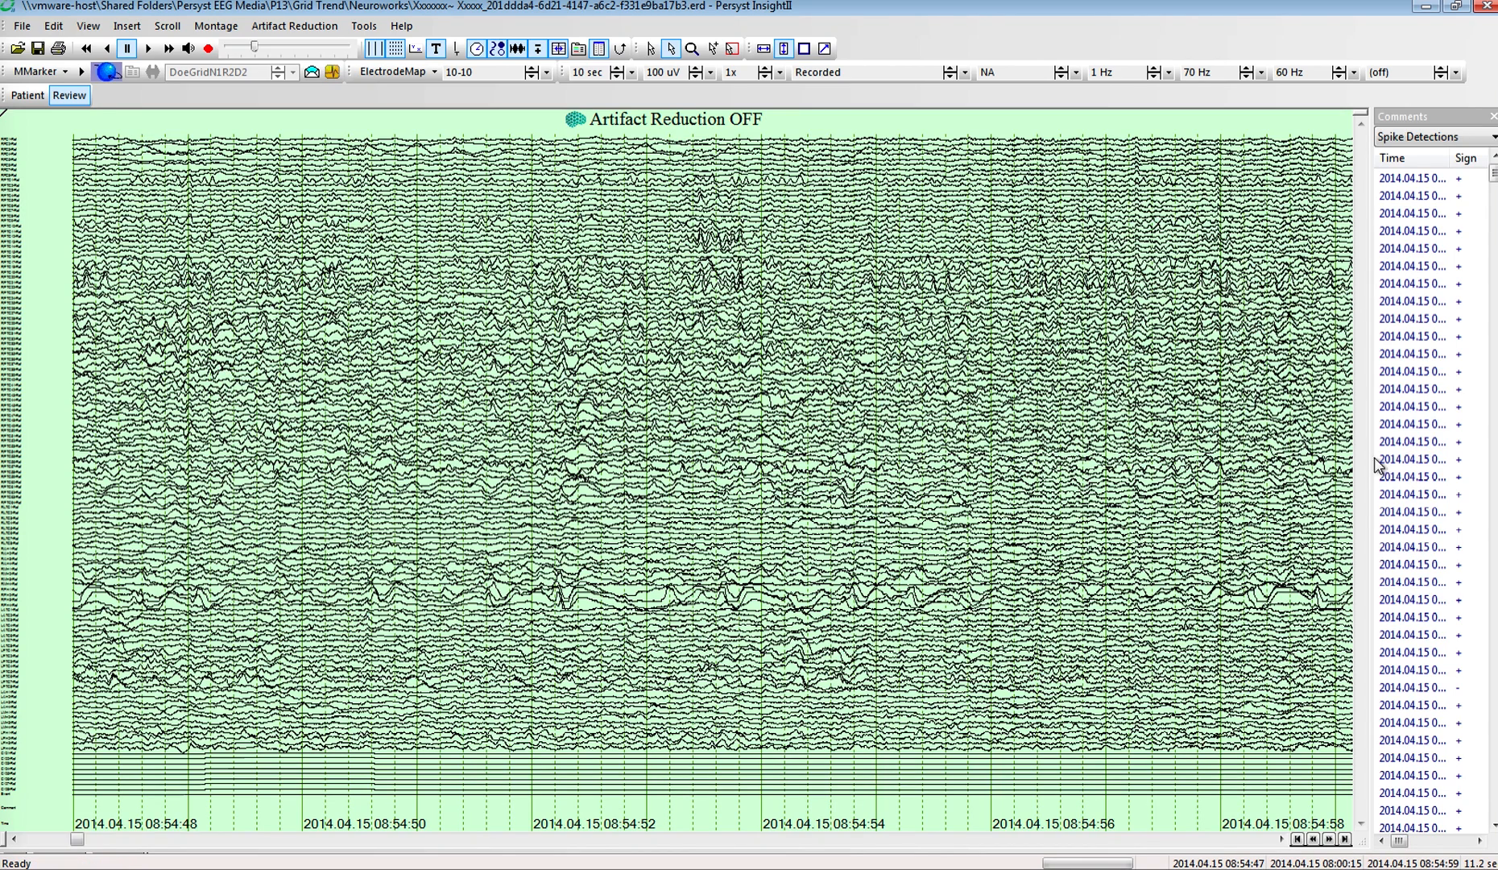
Step: Widen the comments list to show the spike details such as perception and channel, and open the recording in Spike Clustering
drag(1373, 470, 1160, 457)
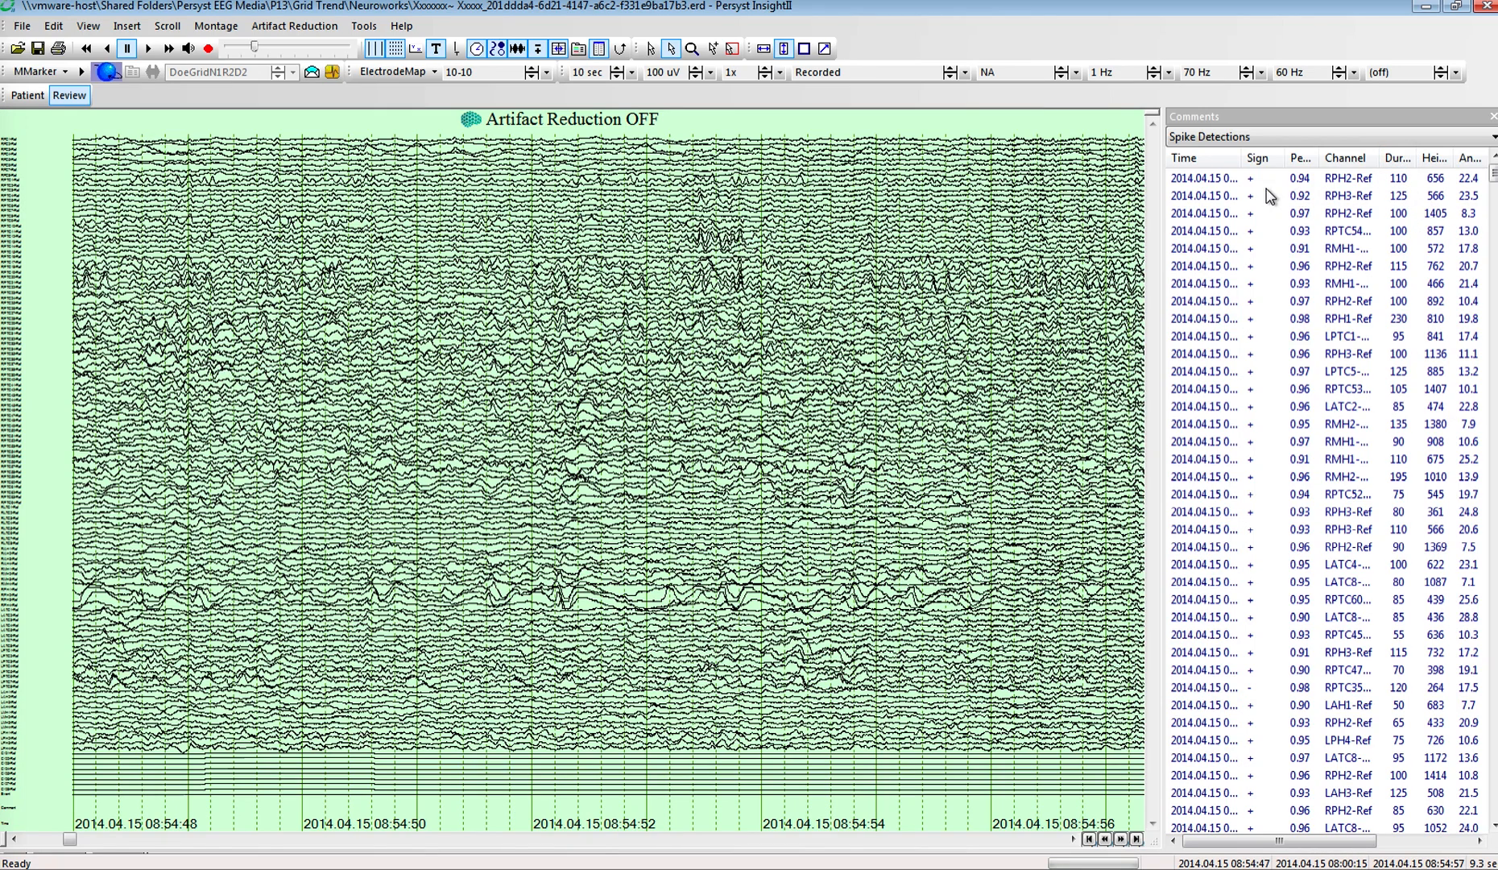
click(364, 27)
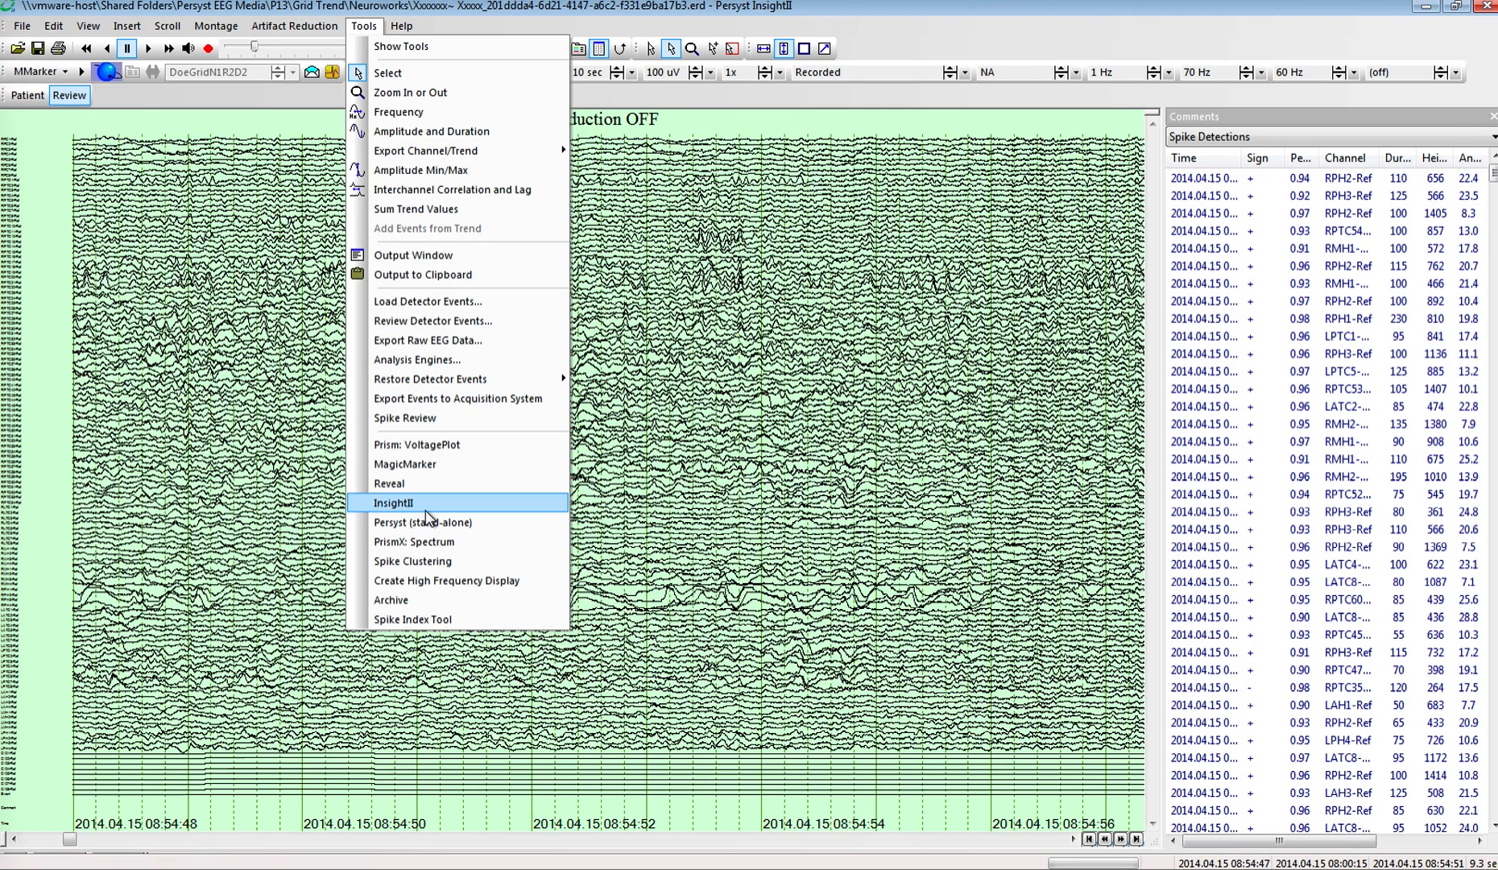
click(423, 565)
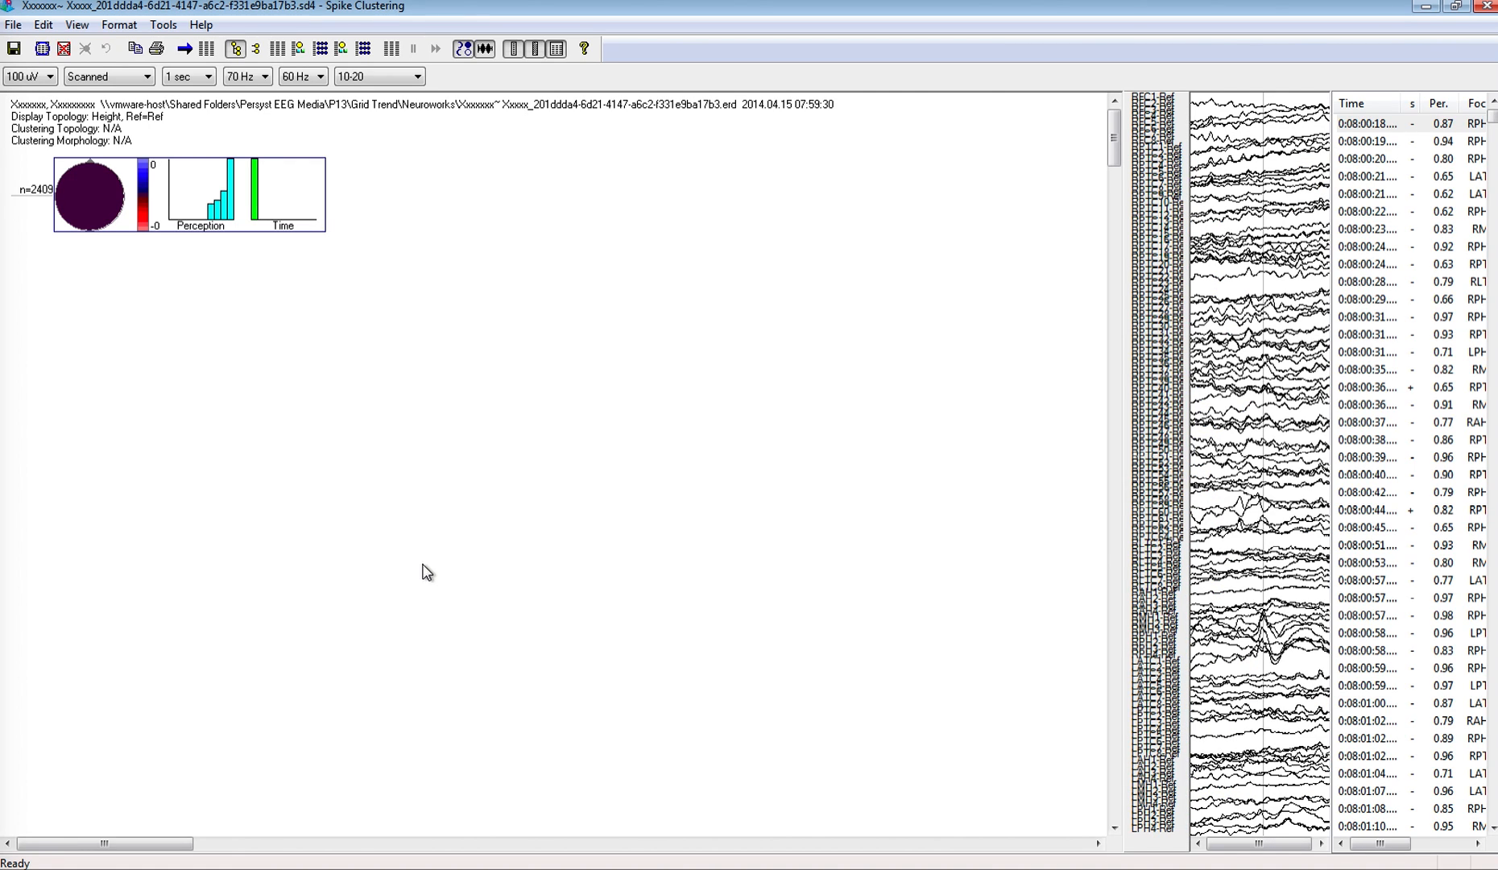
Step: Open the spike filter, set the perception threshold to 0.7 and keep Random at 0
click(177, 32)
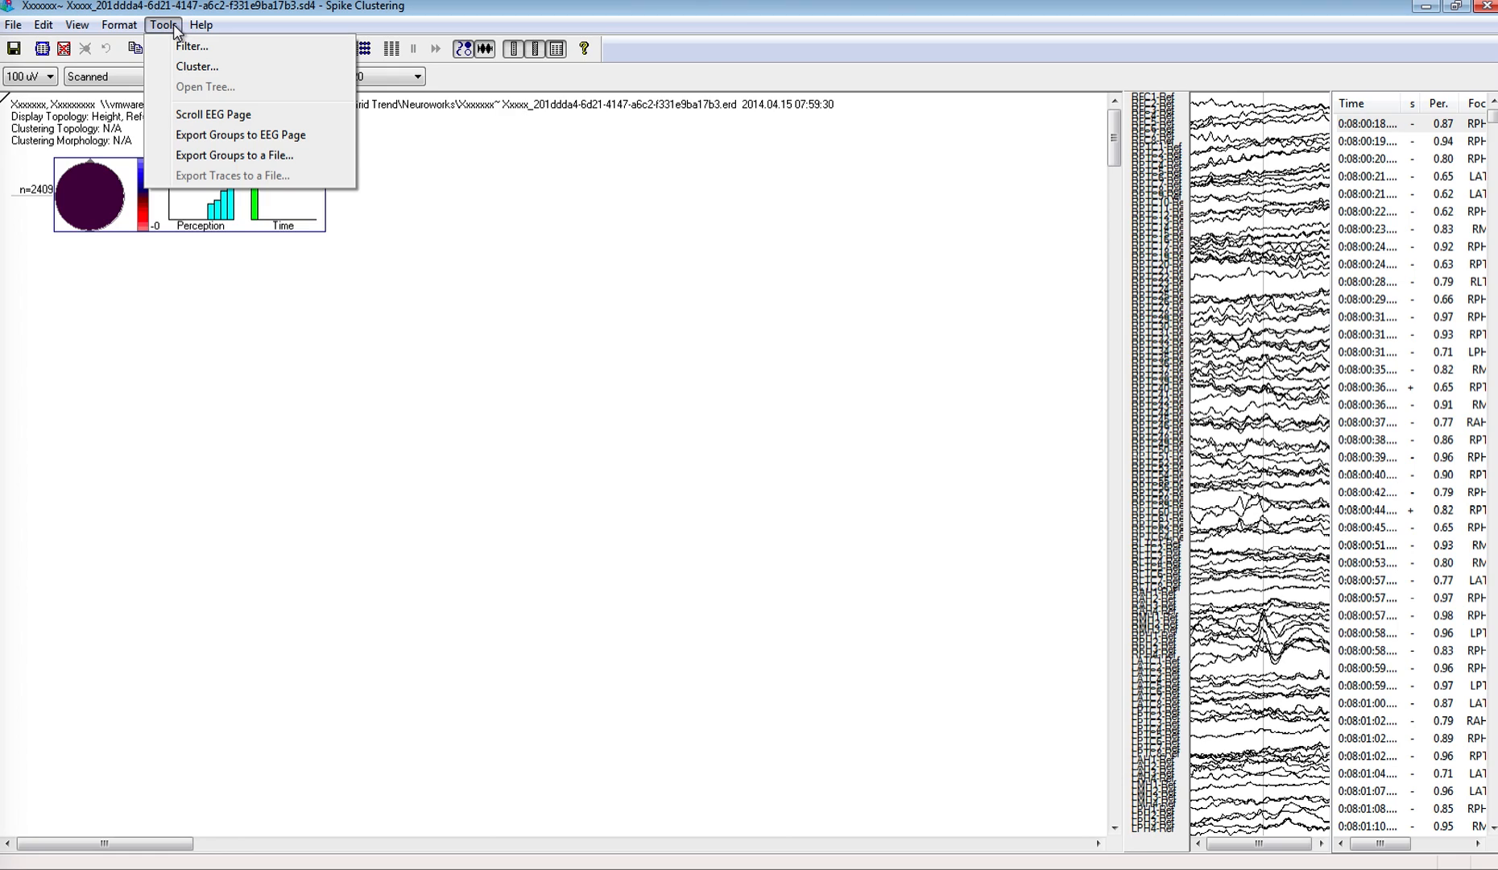
click(192, 46)
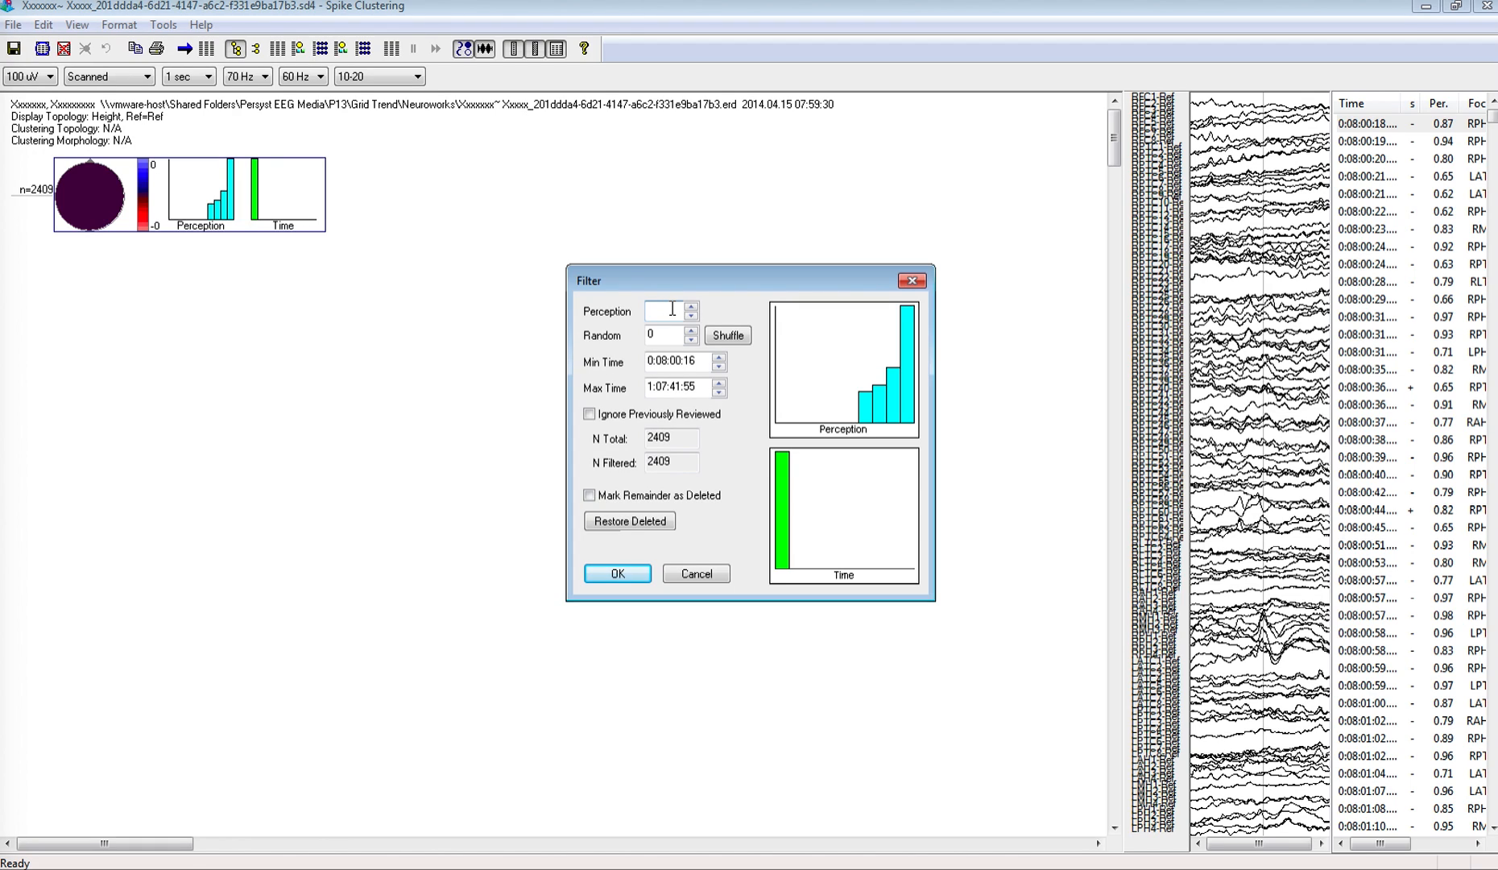
text(0.7)
click(721, 334)
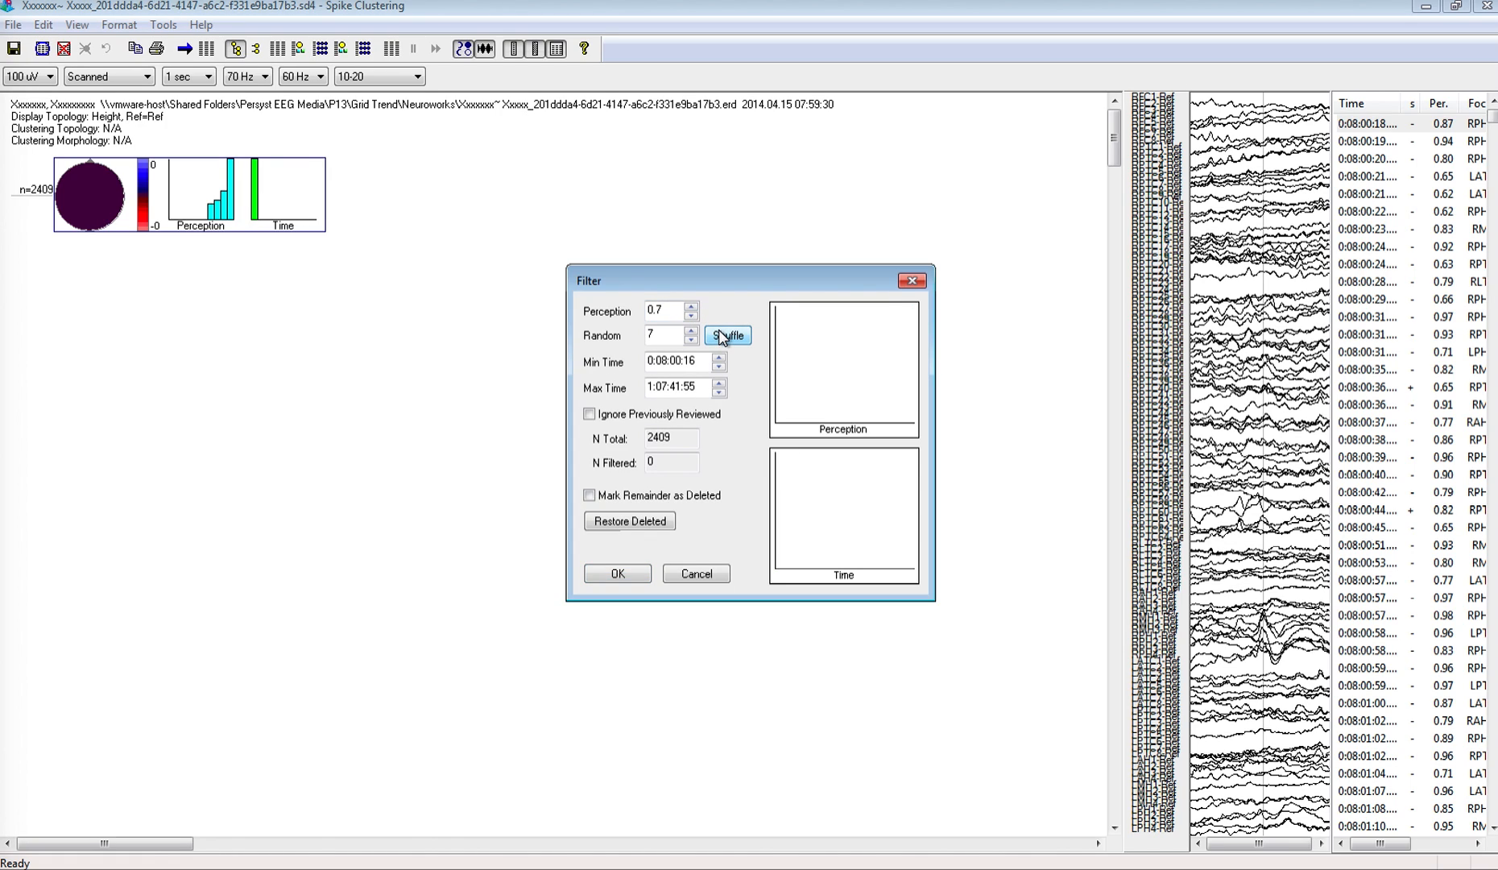
click(668, 307)
drag(668, 332, 630, 334)
click(718, 337)
drag(670, 335, 608, 342)
click(716, 351)
drag(655, 334, 615, 342)
text(0.0)
click(712, 338)
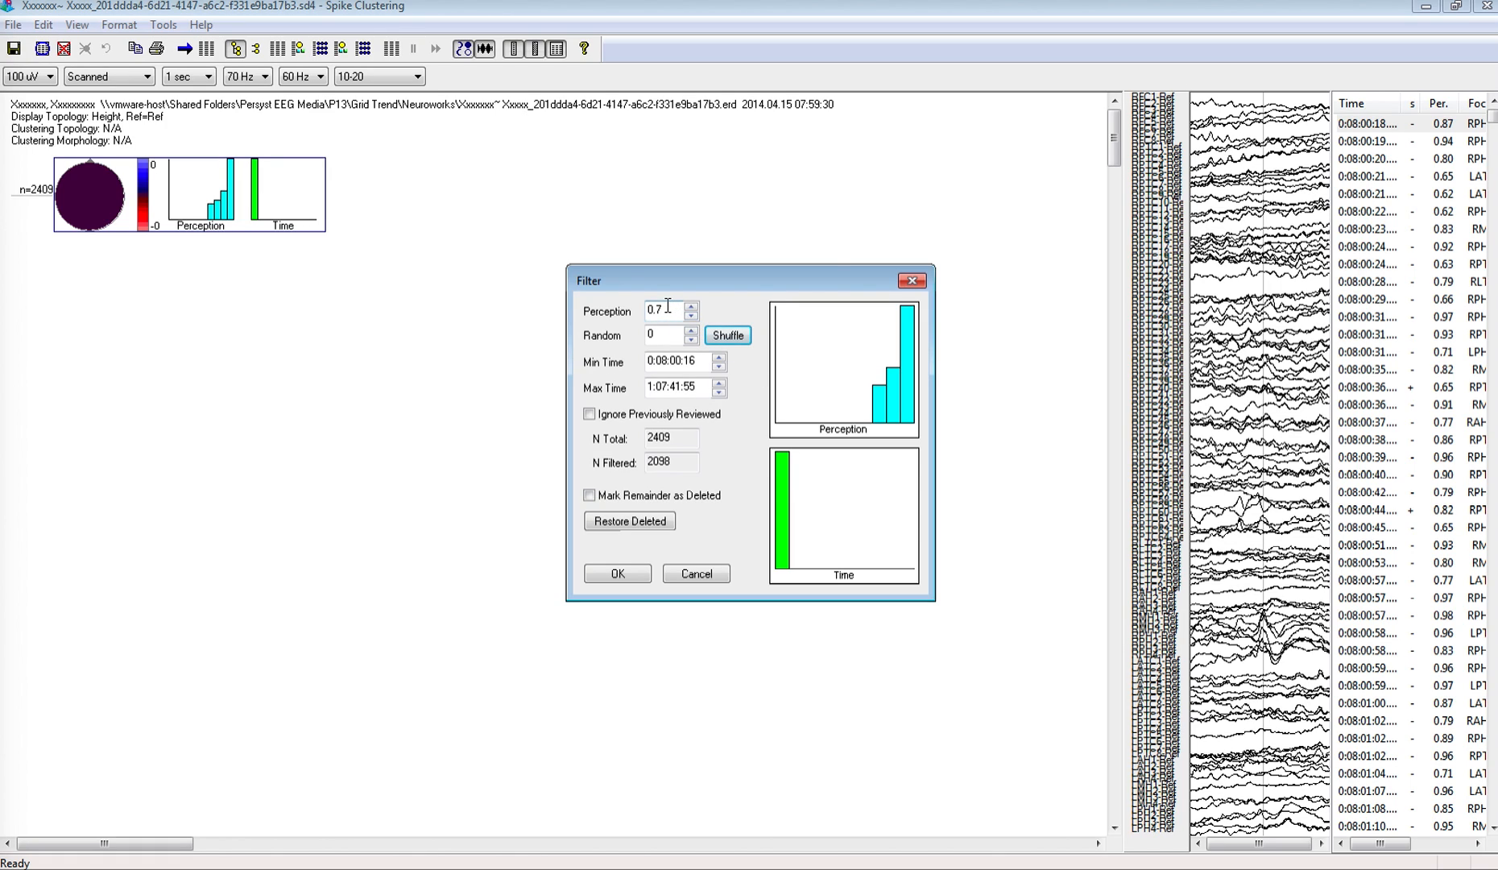
Step: Set the filter's perception threshold to 0.6 and its Random value to 0, and reshuffle the spikes
click(667, 308)
key(BackSpace)
text(6)
click(722, 336)
click(673, 334)
key(BackSpace)
text(6)
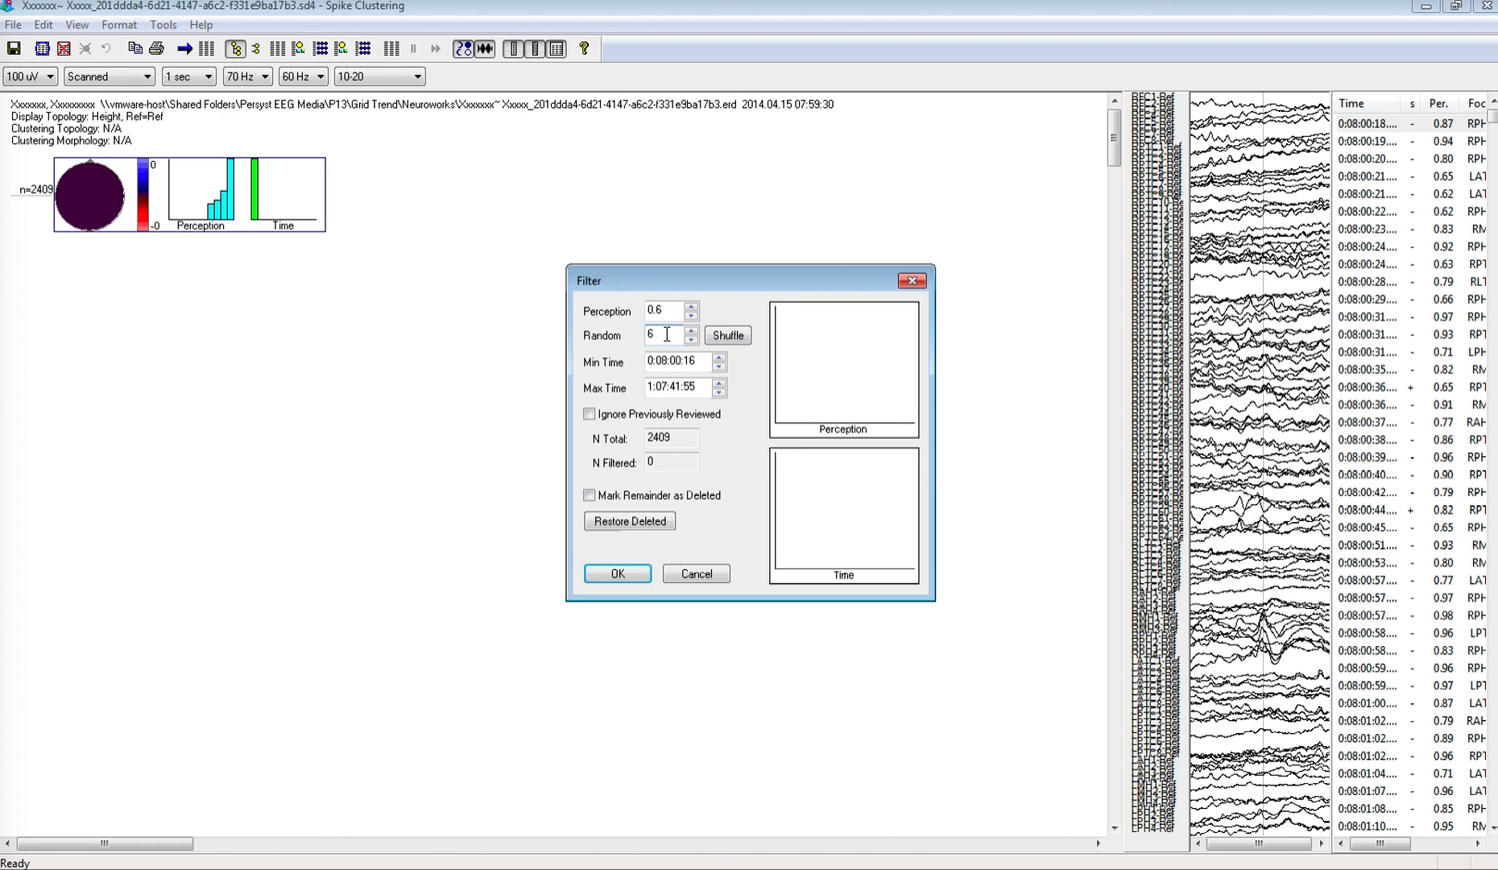
key(BackSpace)
text(0)
click(724, 335)
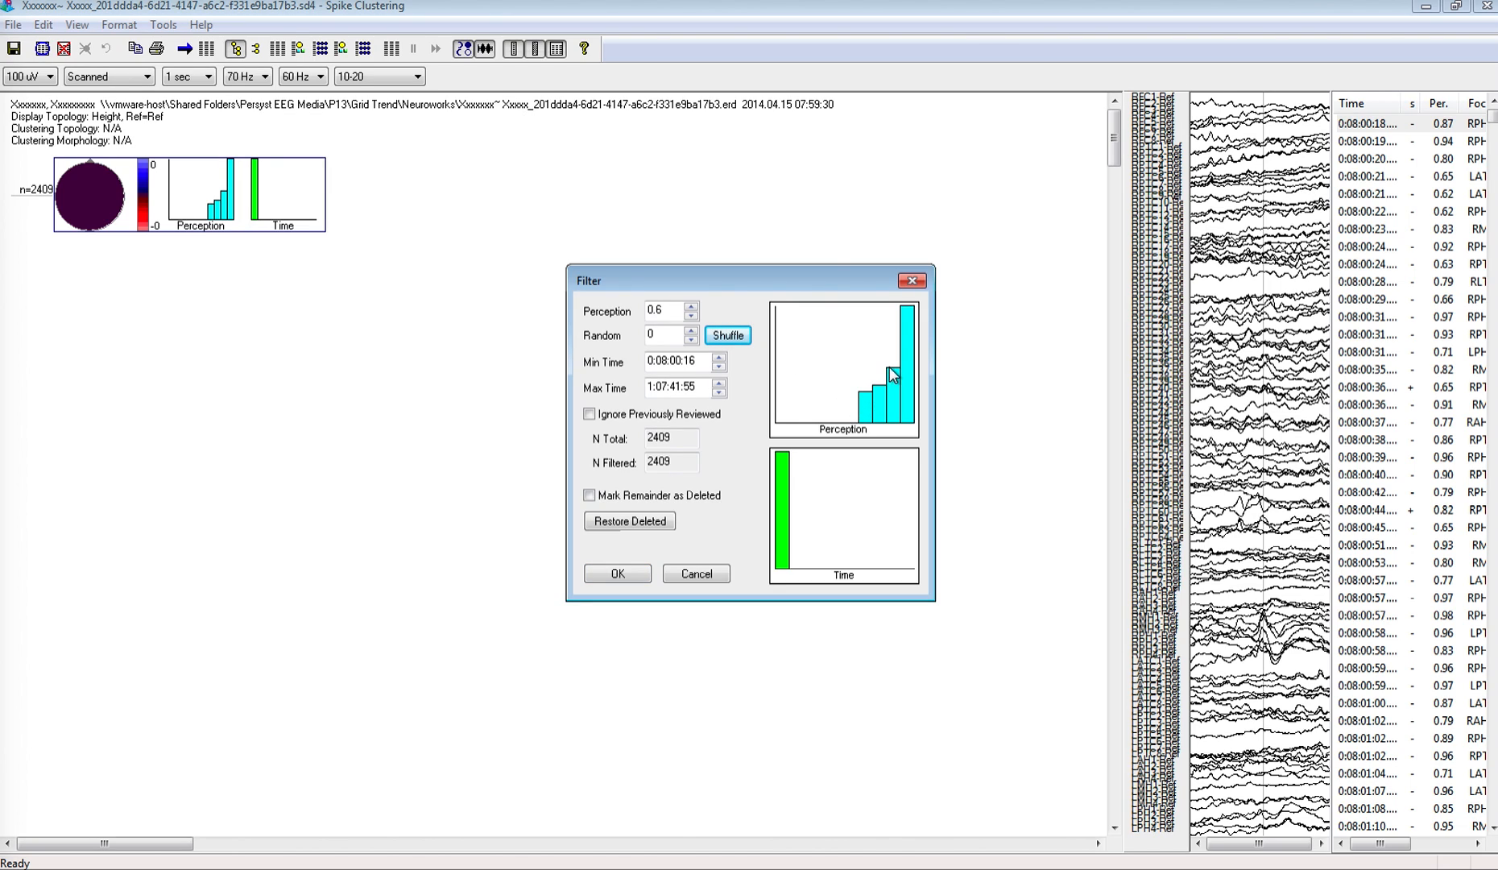
Step: Limit the spikes to a shuffled random subset and apply the filter
click(665, 337)
click(712, 336)
click(649, 575)
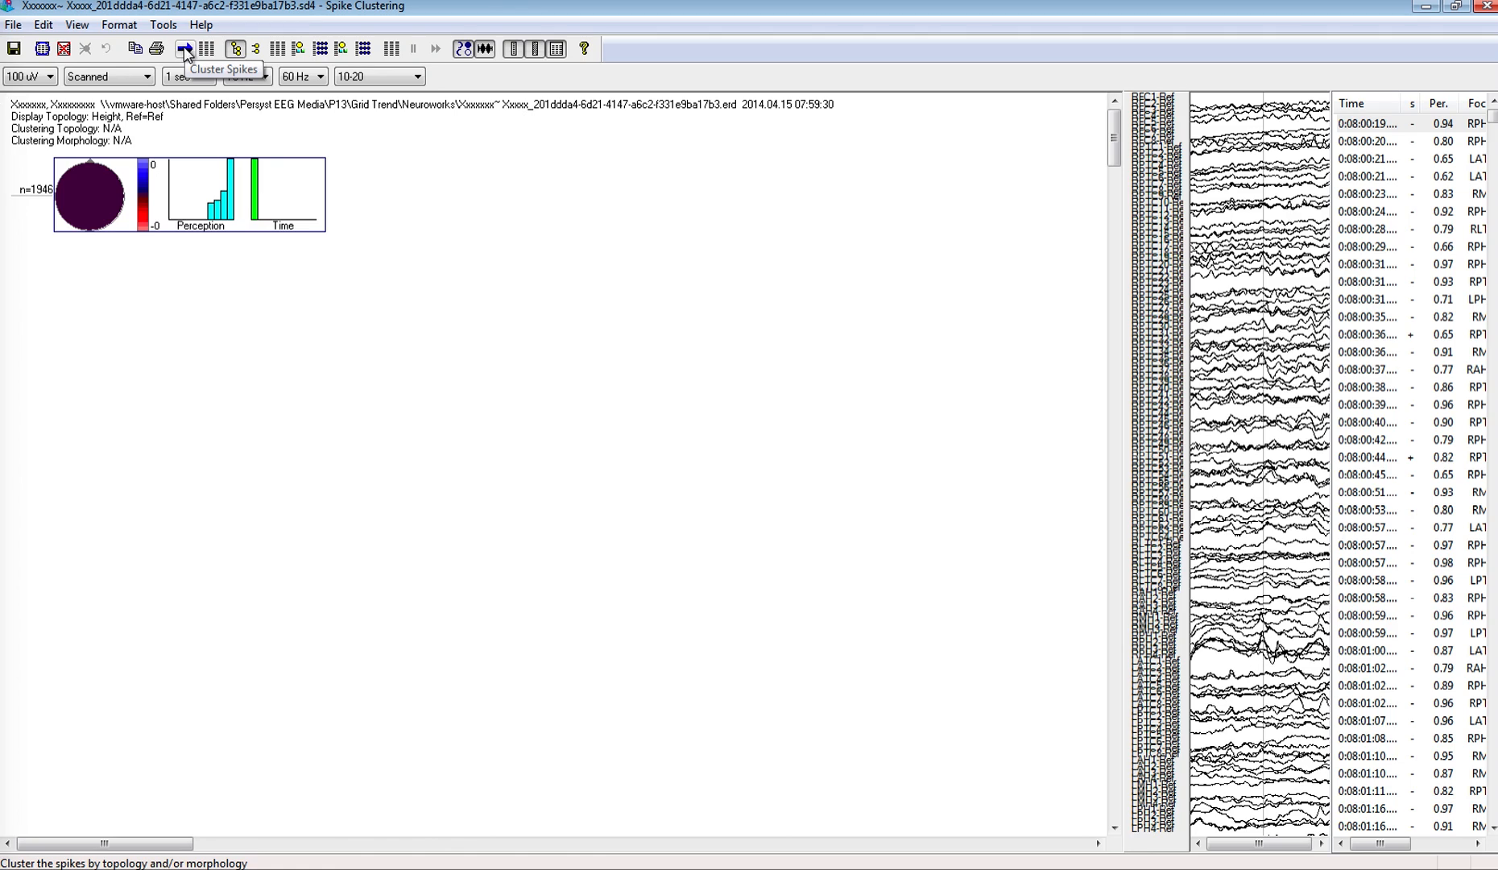
Step: Review the topology and morphology cluster settings, and cluster the spikes by Both with the Review Wizard enabled
click(185, 49)
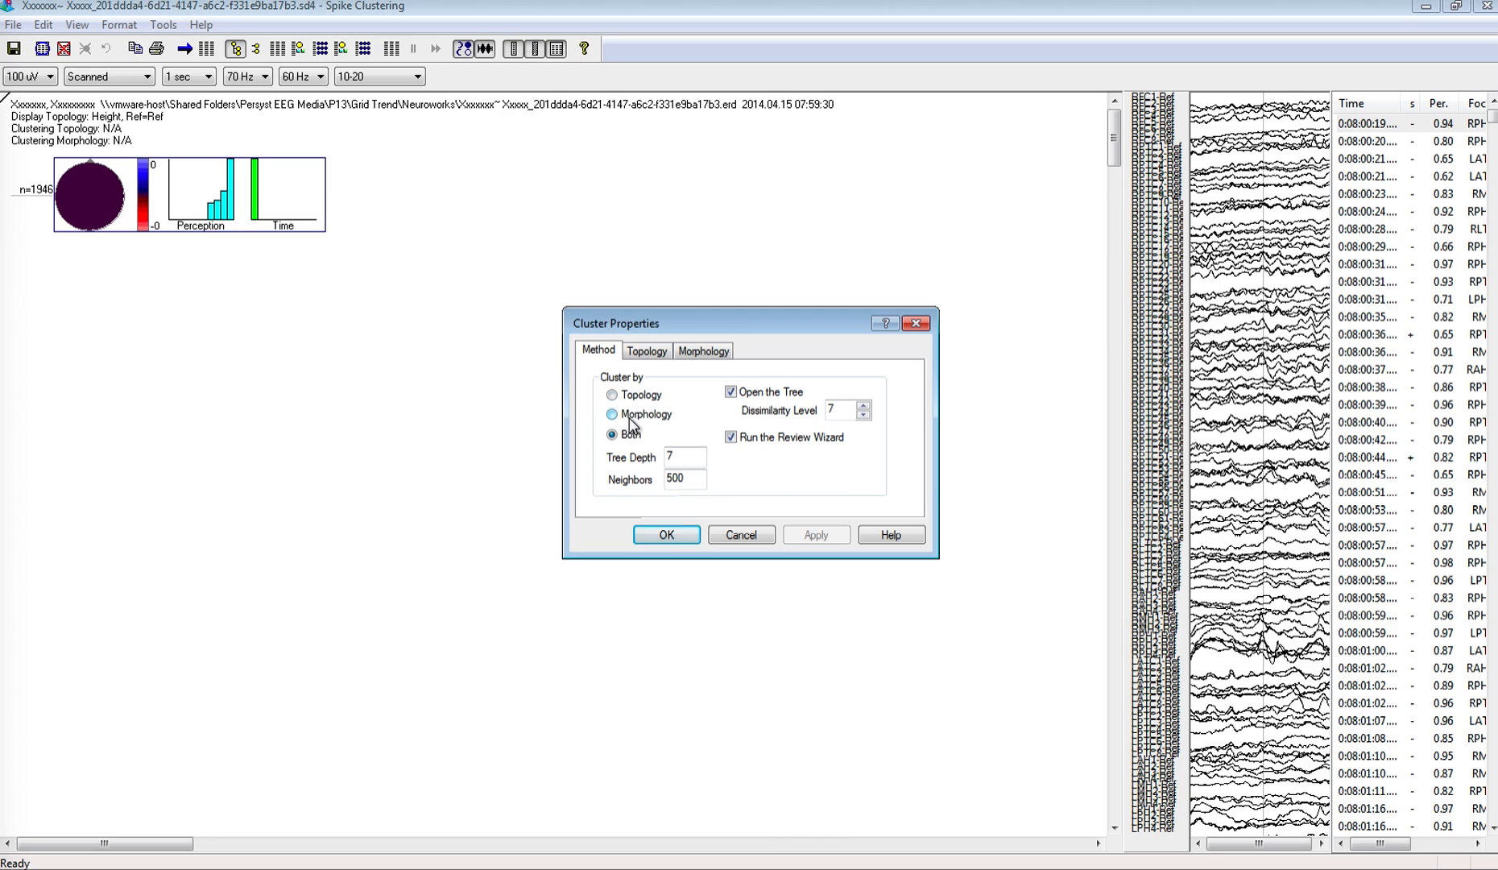
click(656, 354)
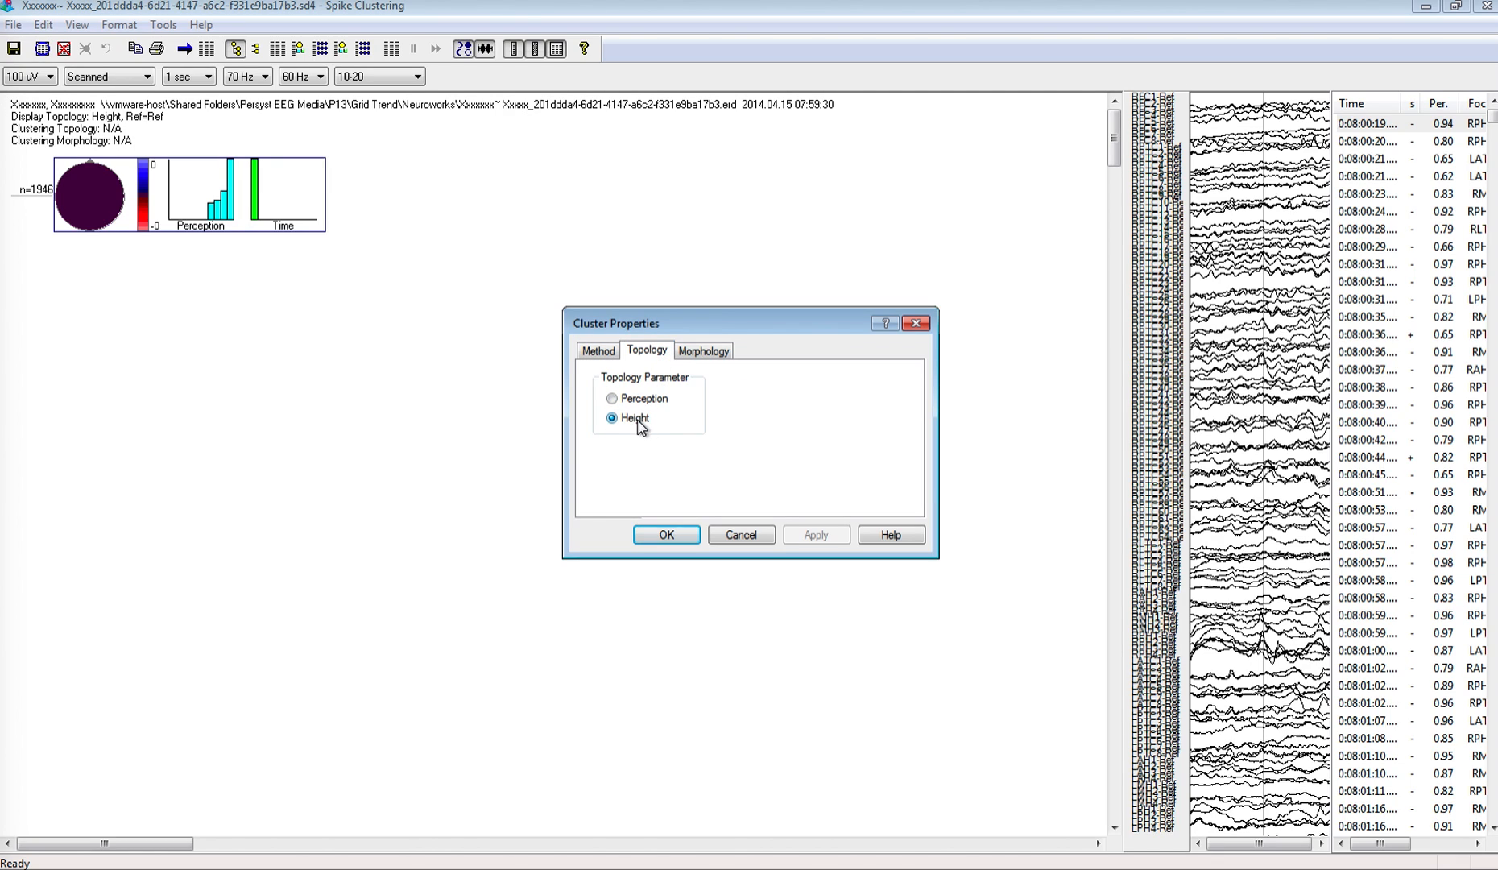
click(703, 354)
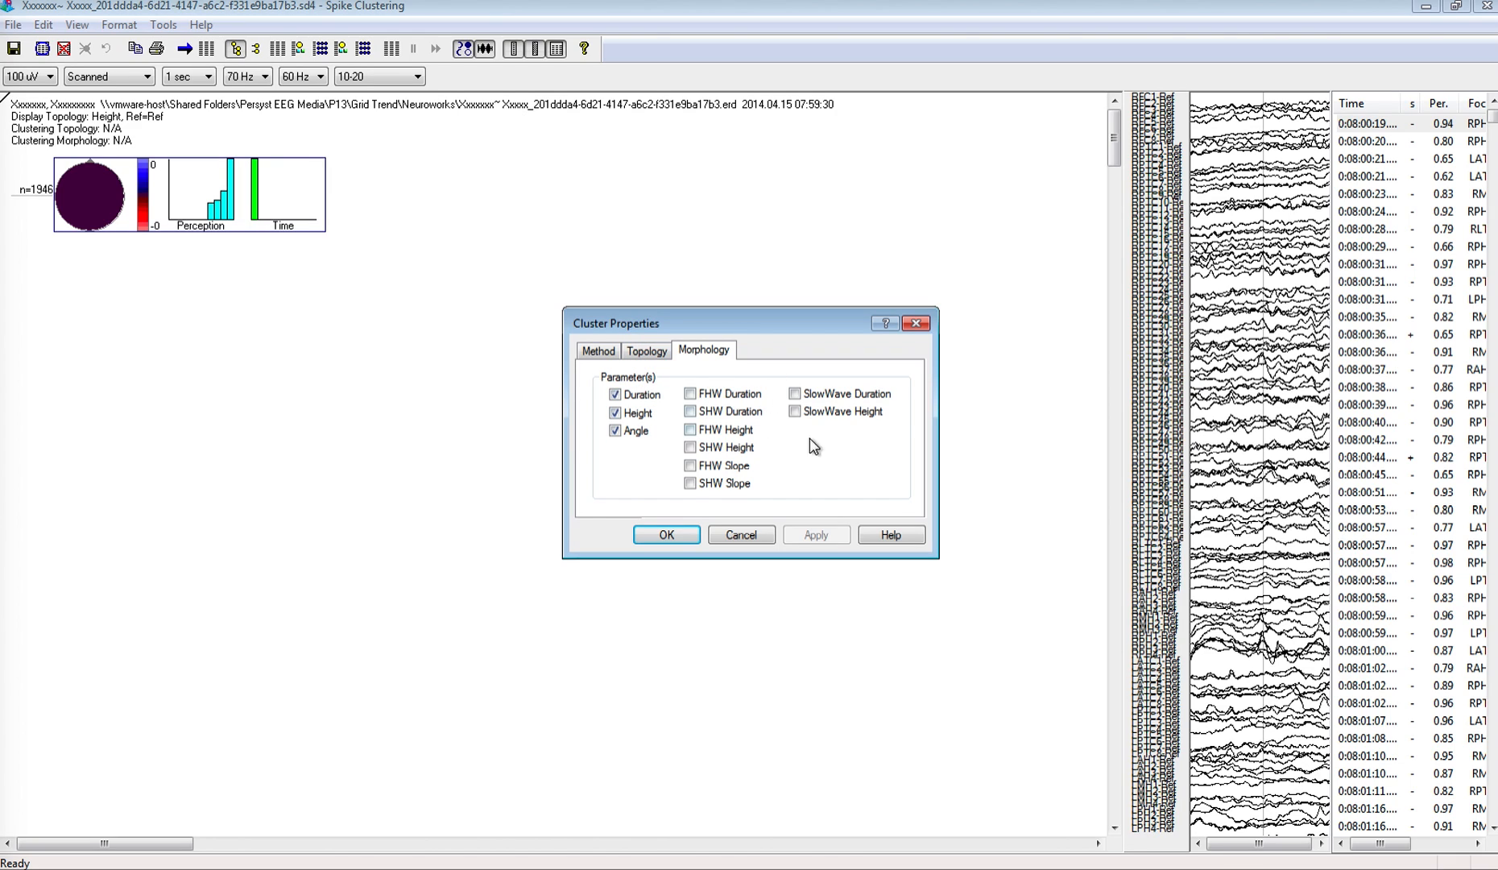
click(596, 352)
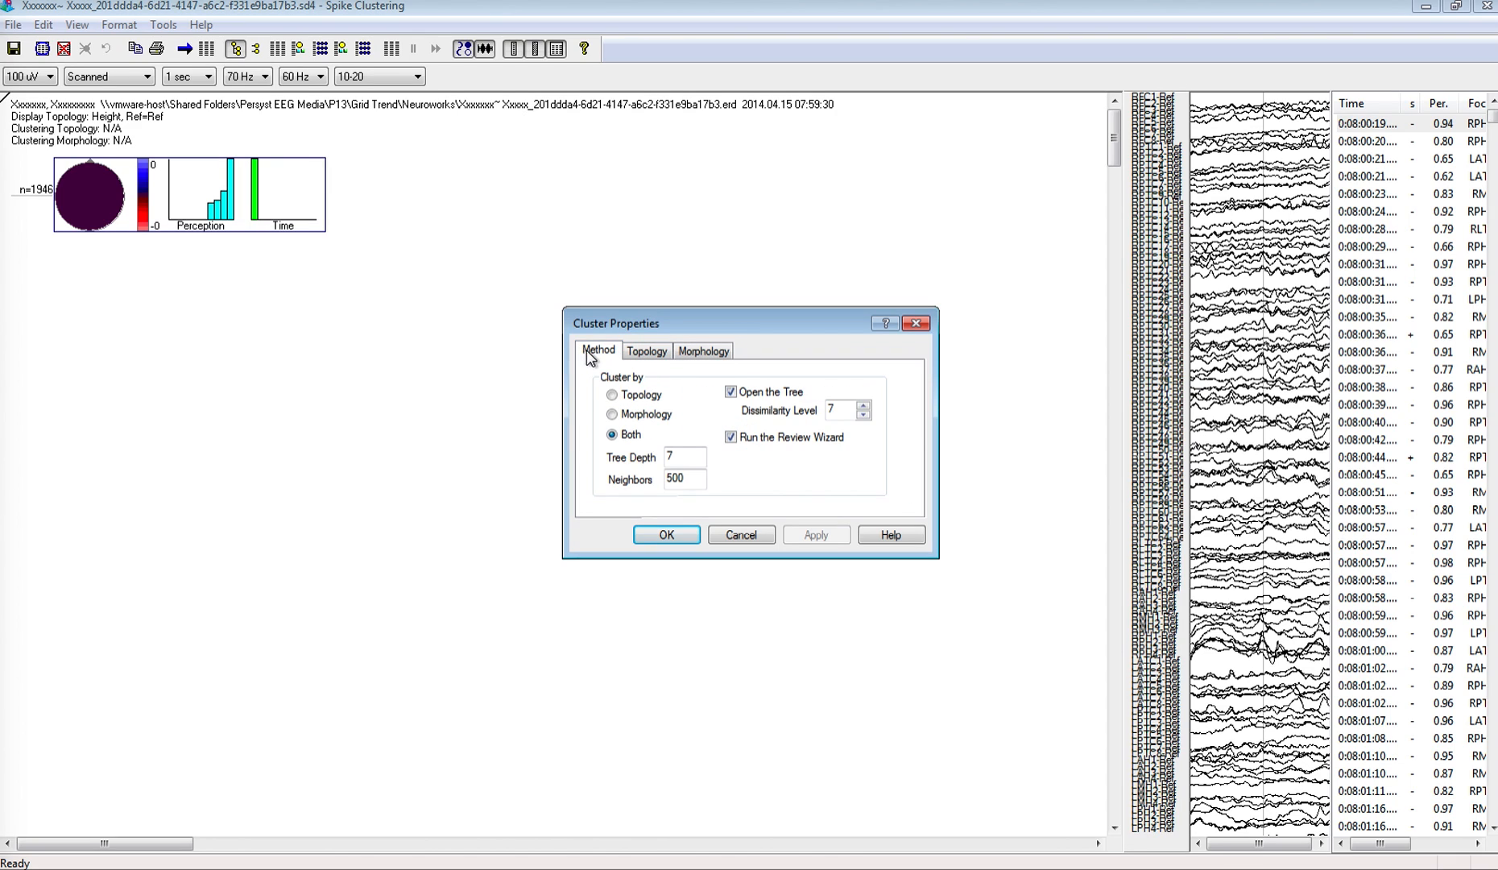
click(679, 539)
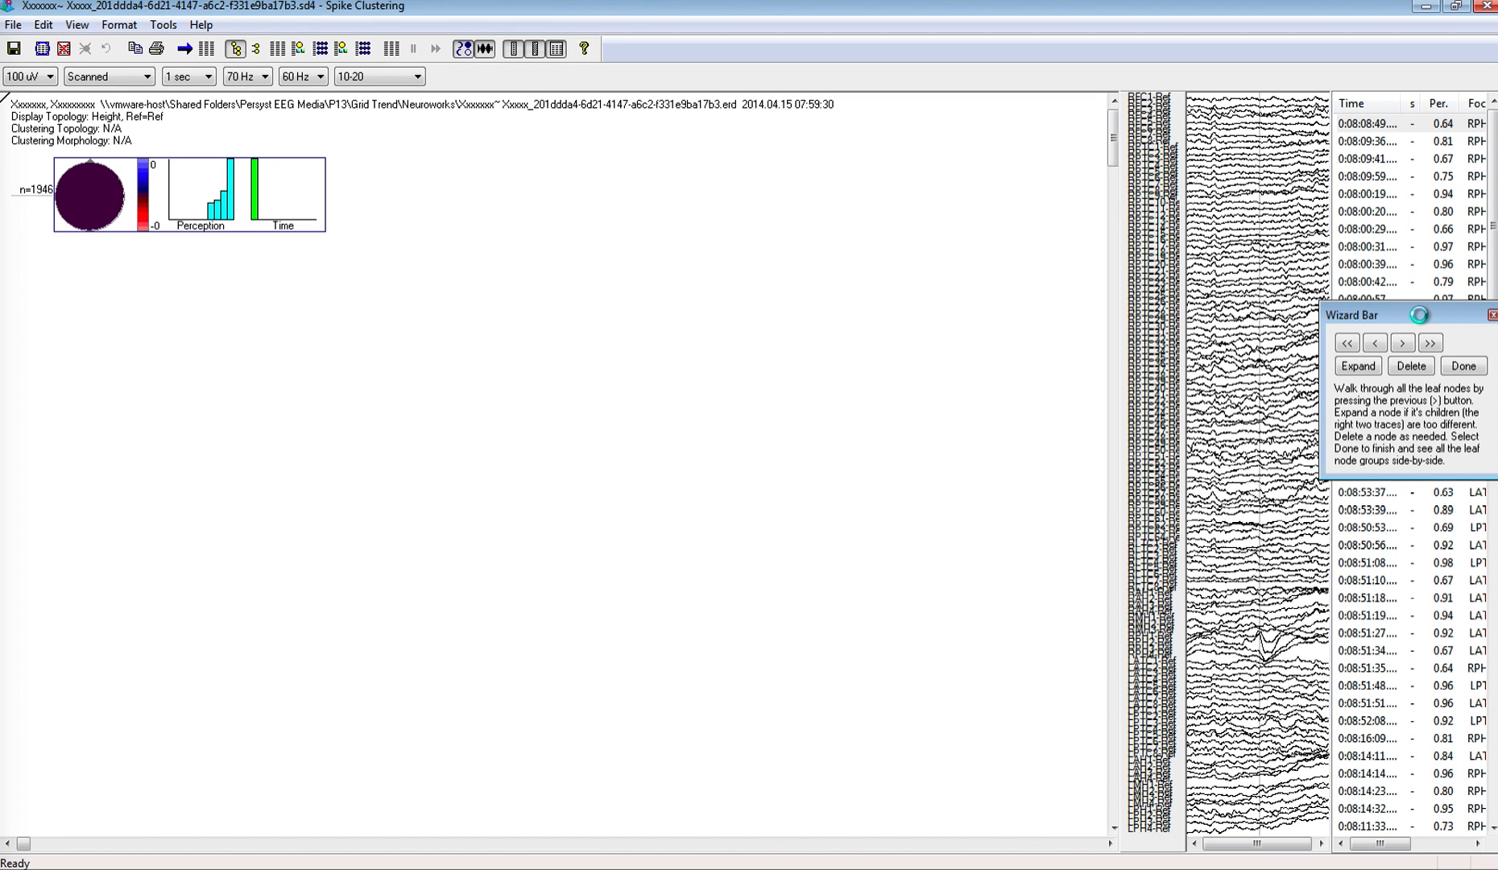
Step: Advance the review wizard to the third leaf node and move the Wizard Bar clear of the traces and histograms
drag(1426, 316, 531, 315)
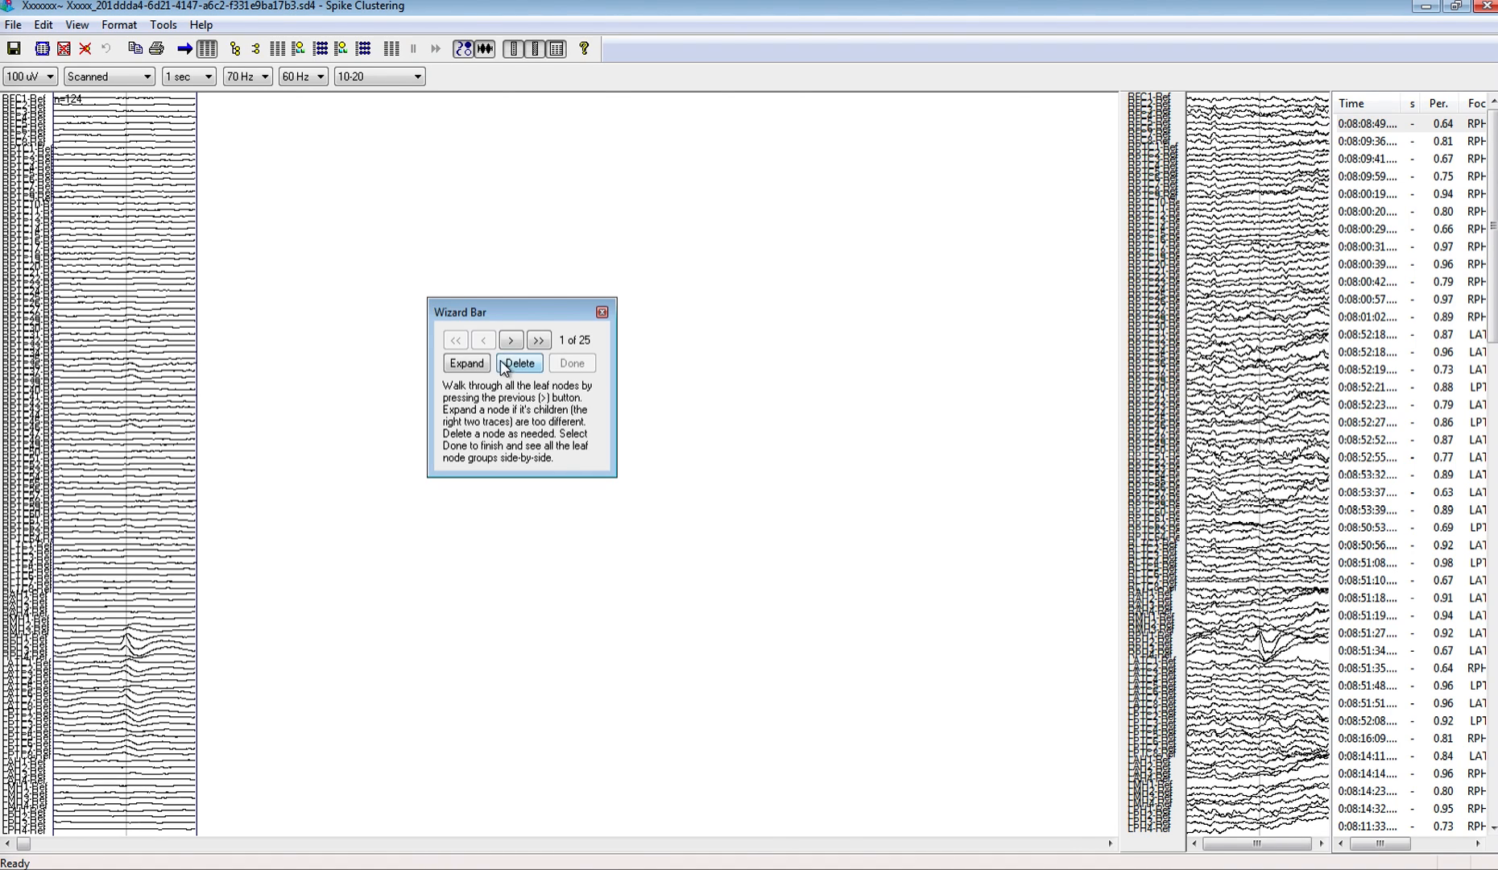
click(510, 341)
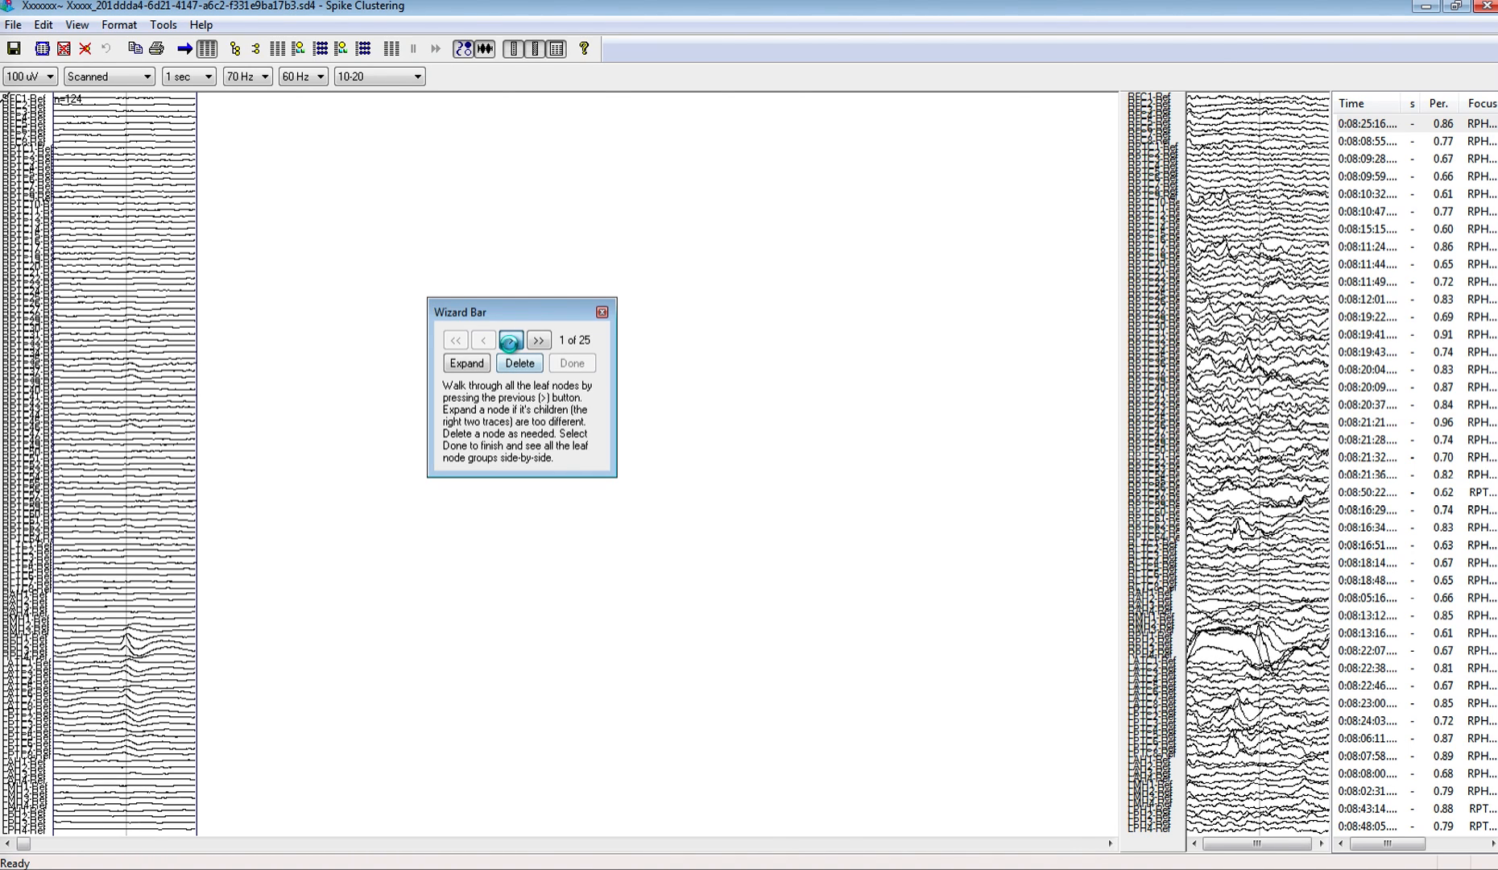
click(511, 340)
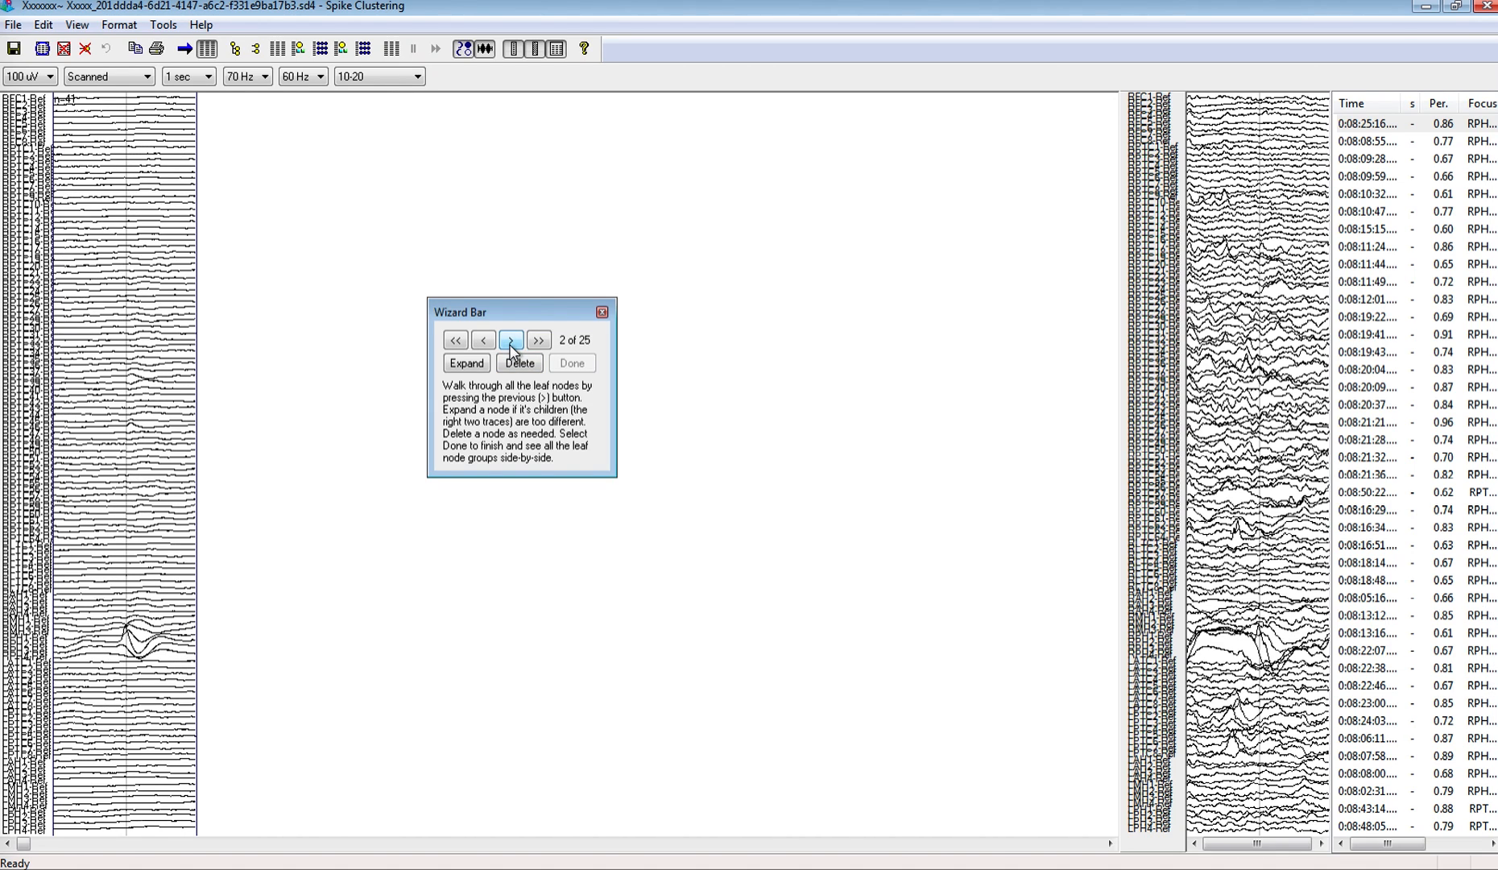
click(510, 341)
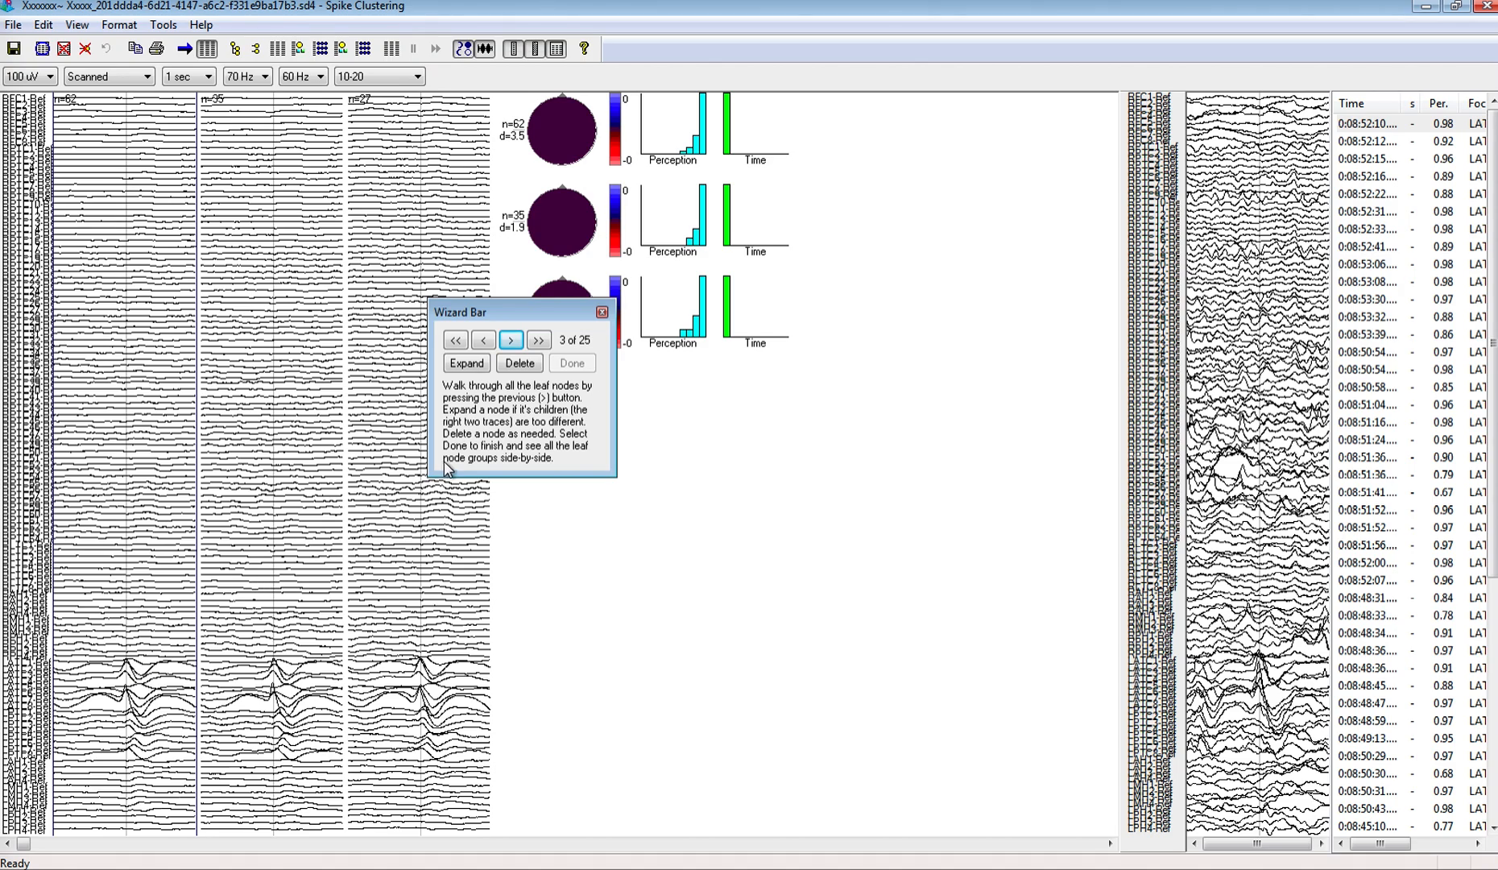
drag(538, 308, 645, 423)
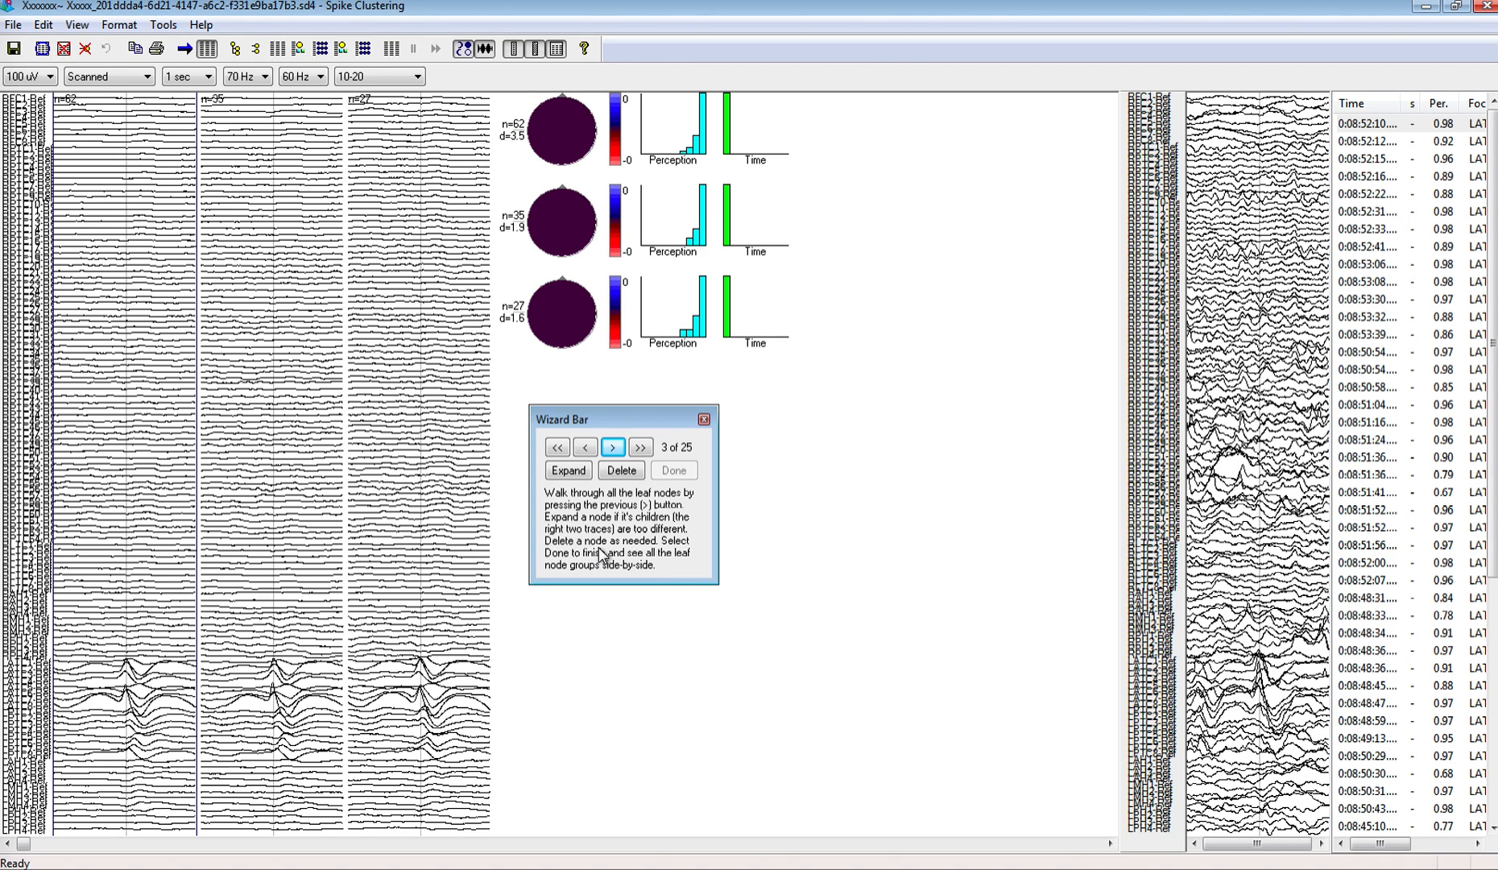
Step: Continue through the leaf nodes up to the sixth, comparing each group's averaged traces with its two children
click(575, 478)
click(614, 448)
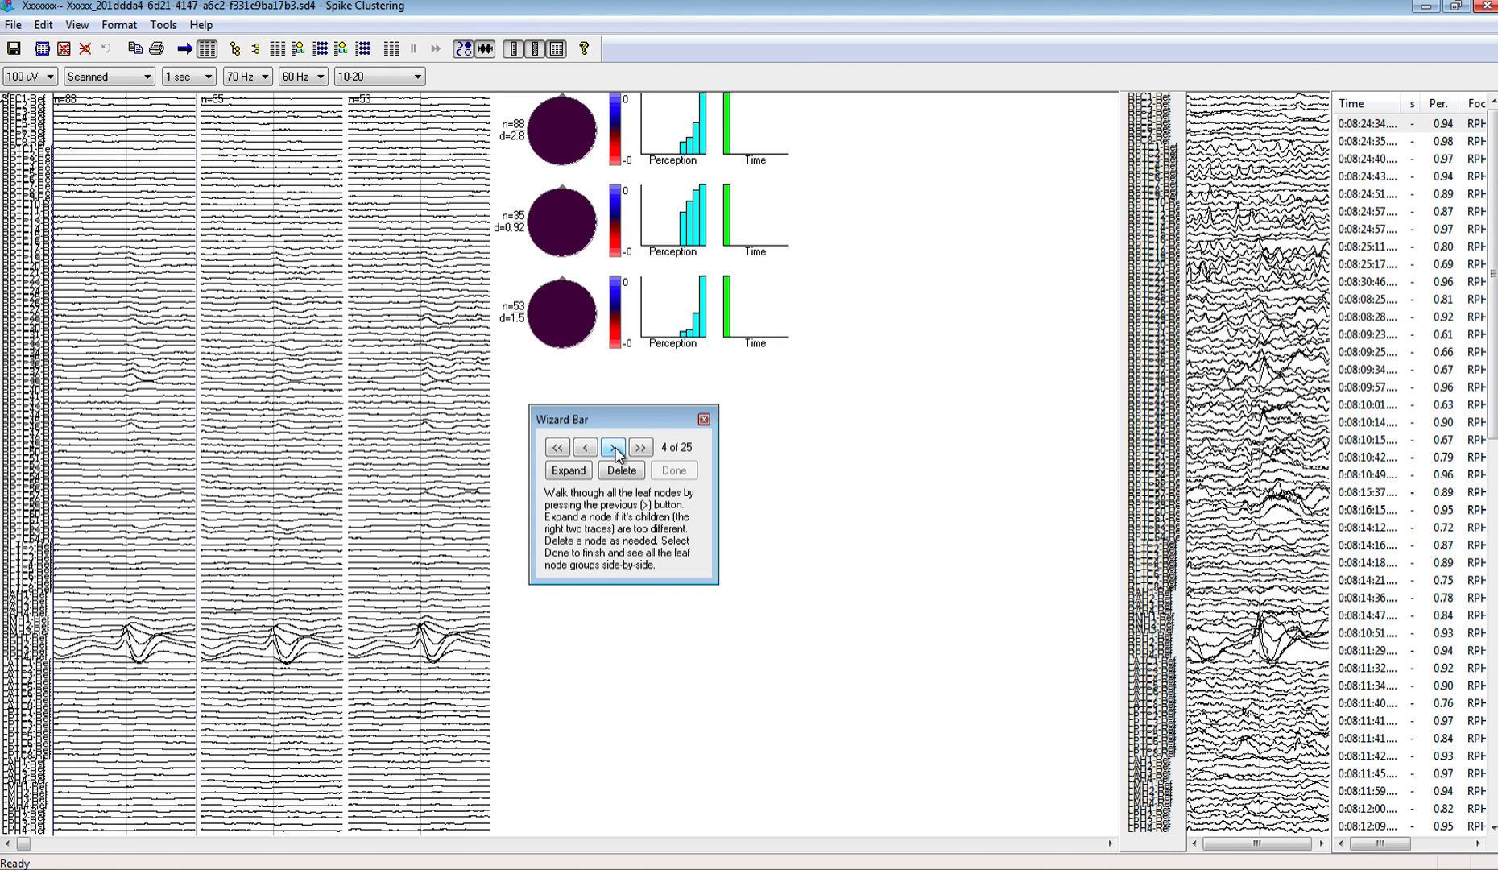
click(615, 448)
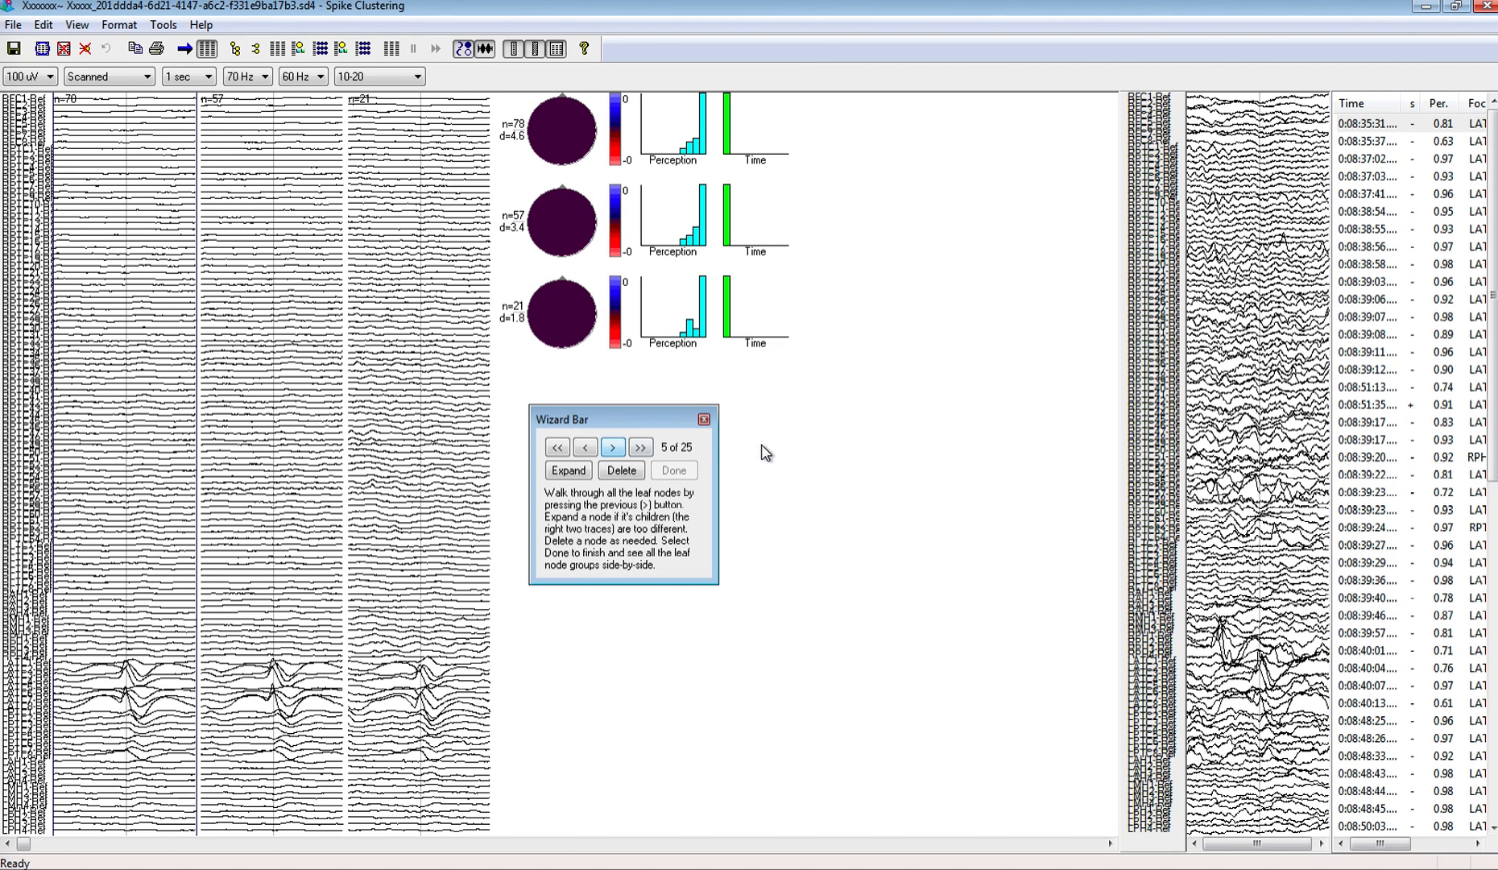
click(610, 447)
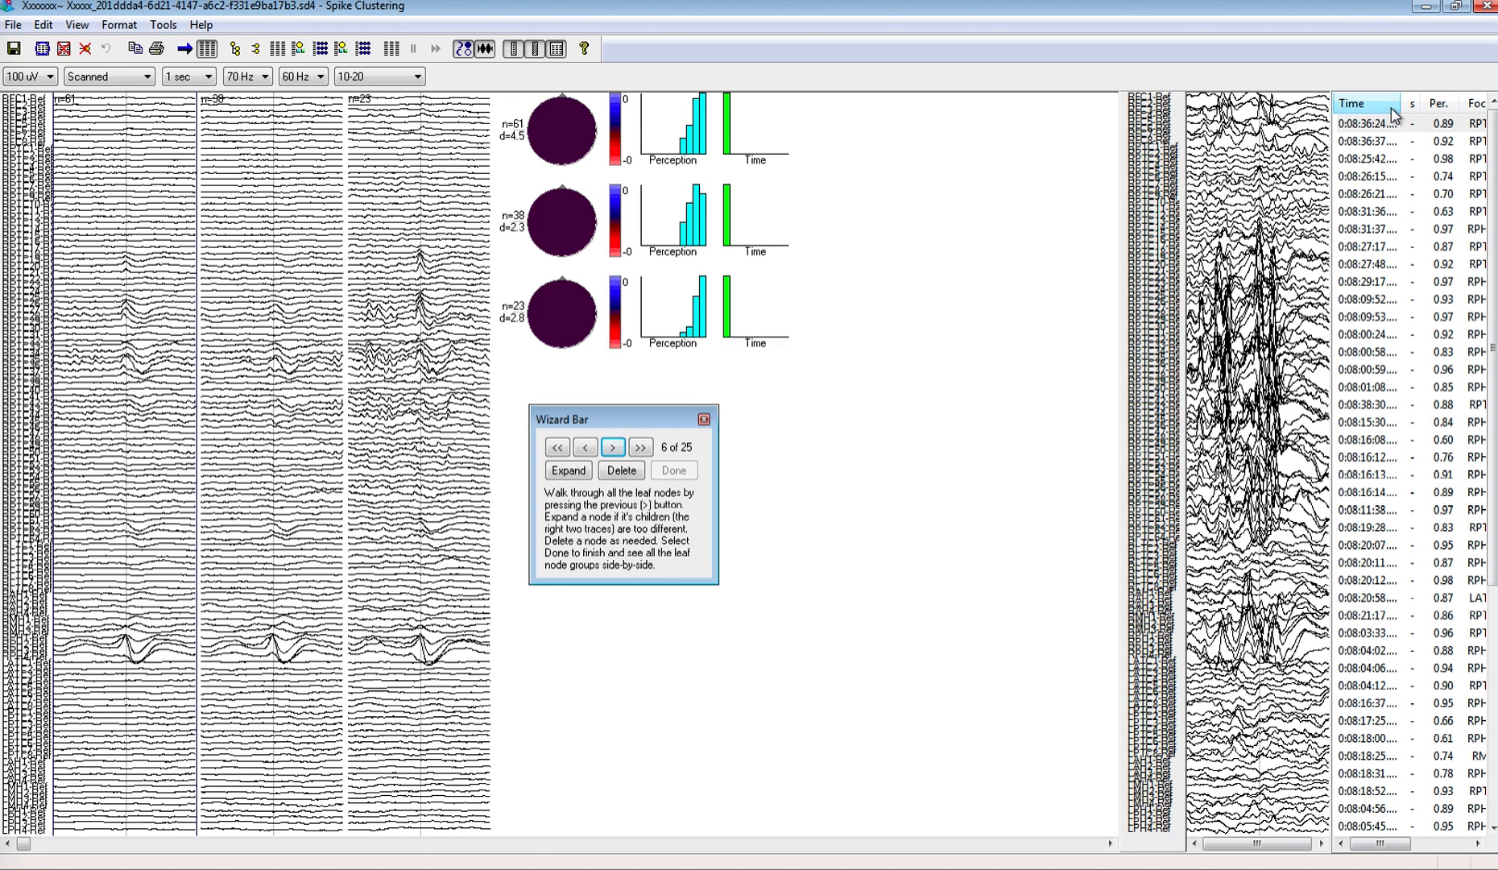
Step: Sort the sixth node's spikes by perception from highest to lowest and examine the traces of the top spikes
click(1446, 110)
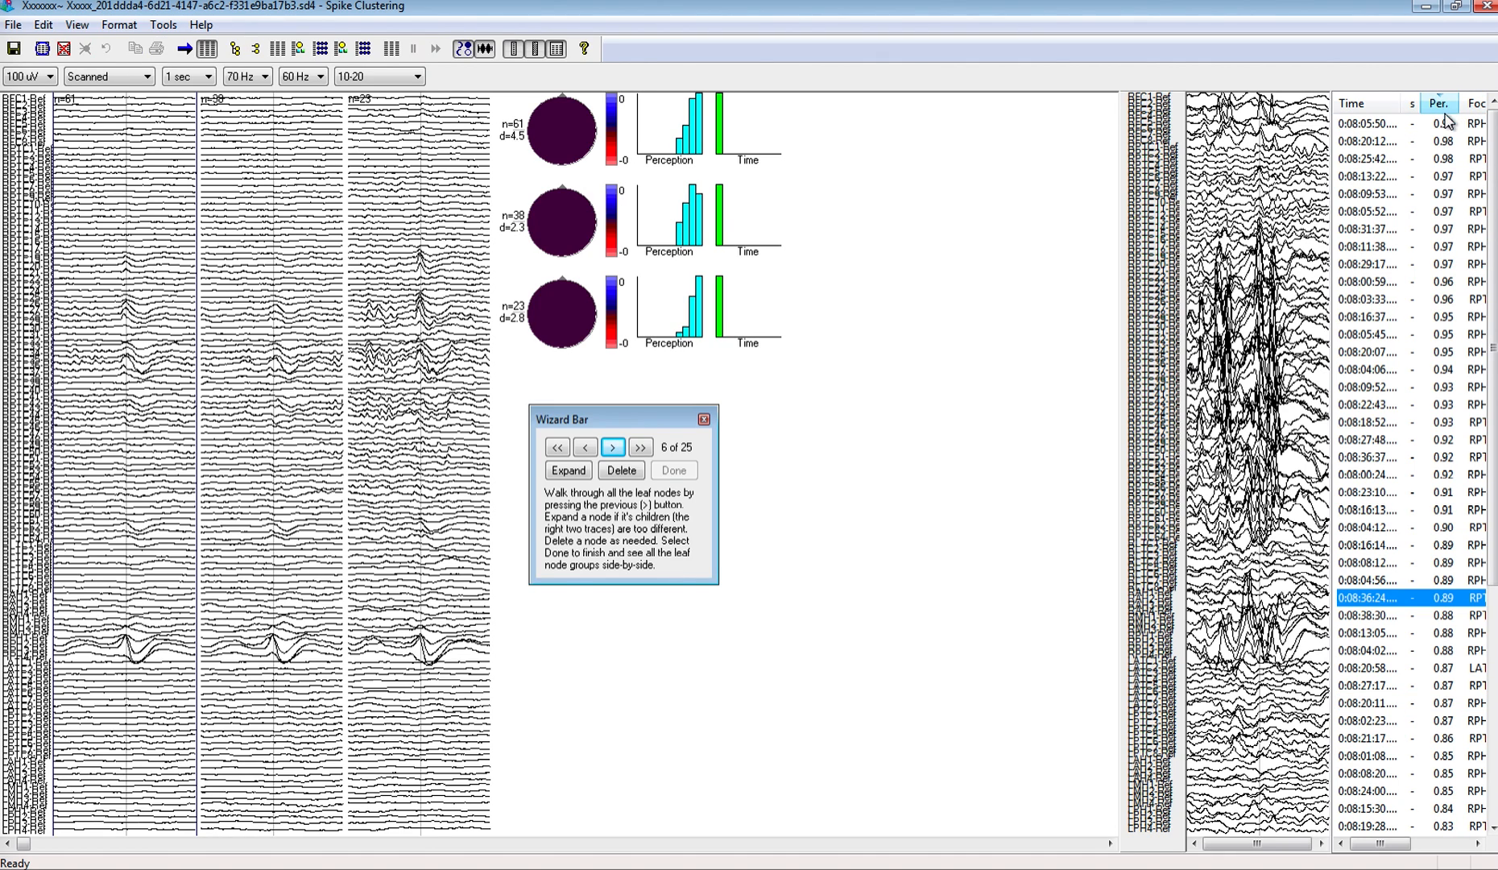
click(1445, 129)
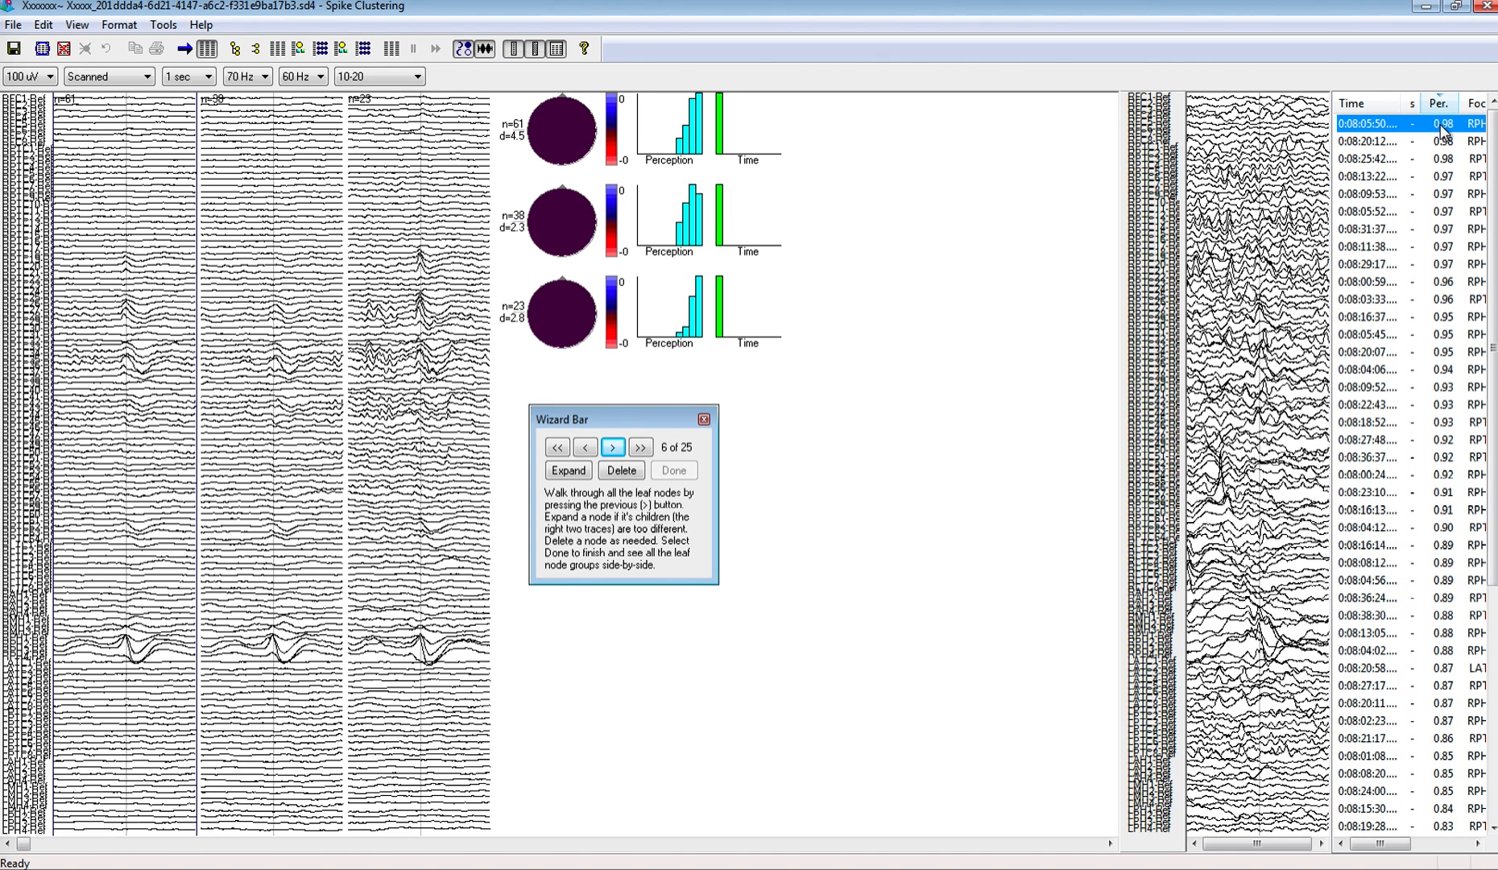
click(1404, 142)
key(Down)
key(Down)
key(Down)
key(Down)
key(Down)
key(Down)
key(Down)
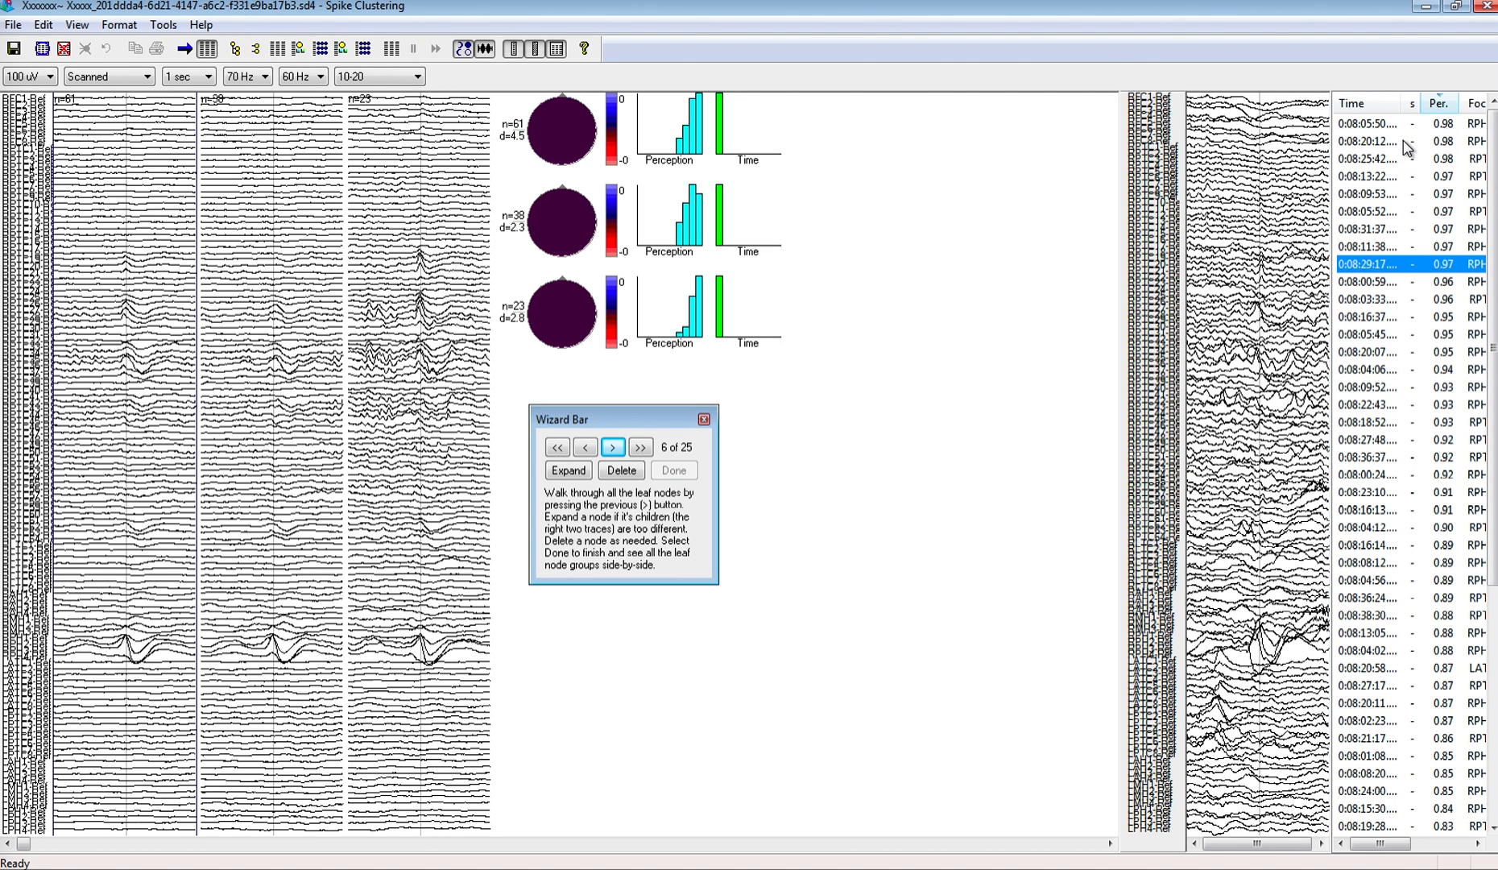
key(Up)
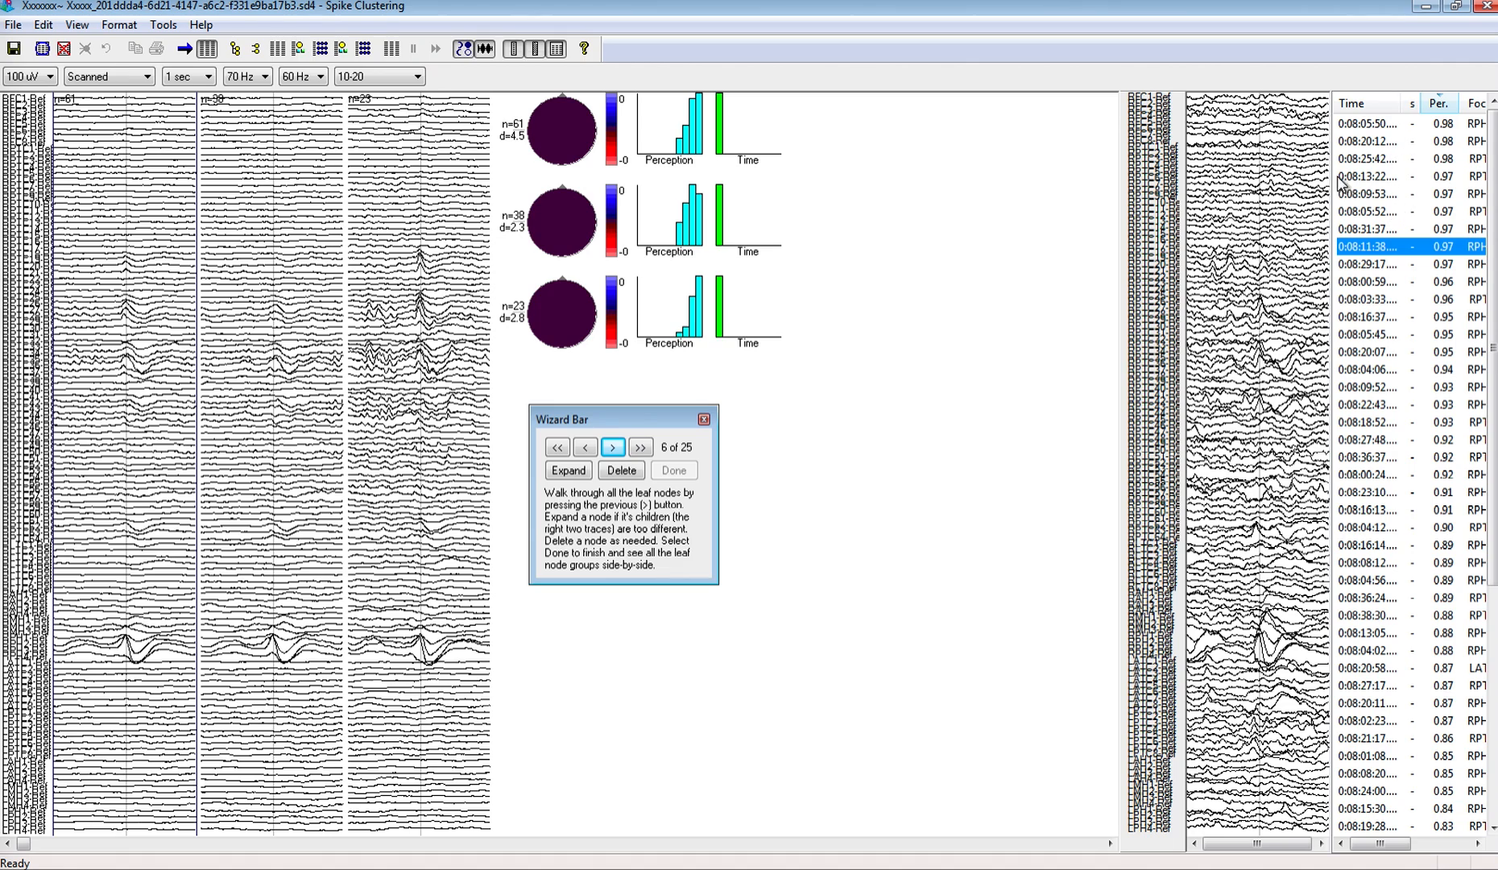
Step: Scroll the EEG page to the selected spike and switch to the recording in Persyst Insight
click(168, 25)
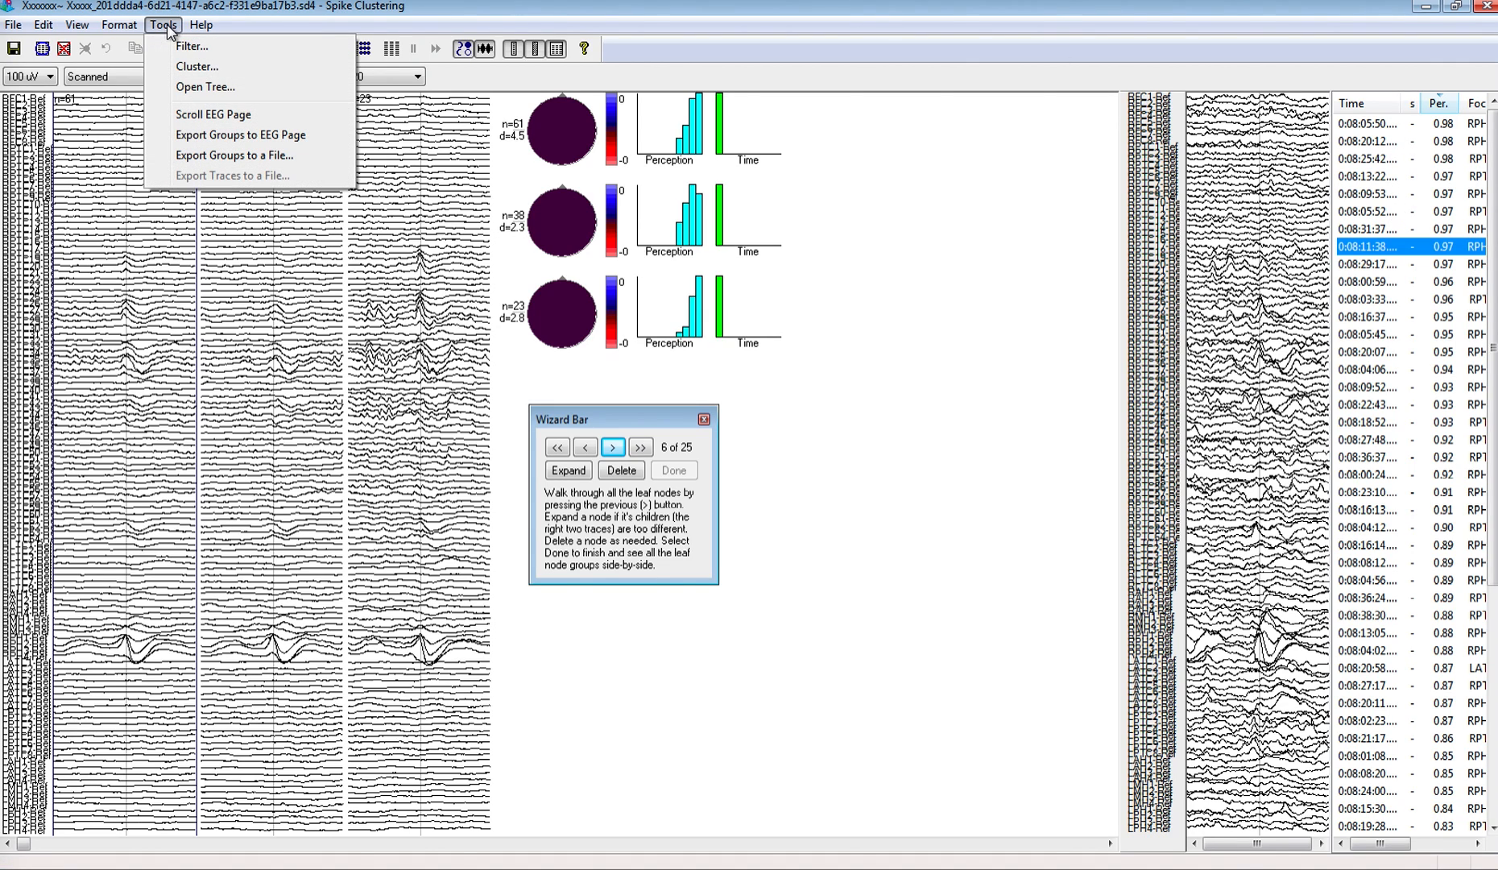
click(193, 115)
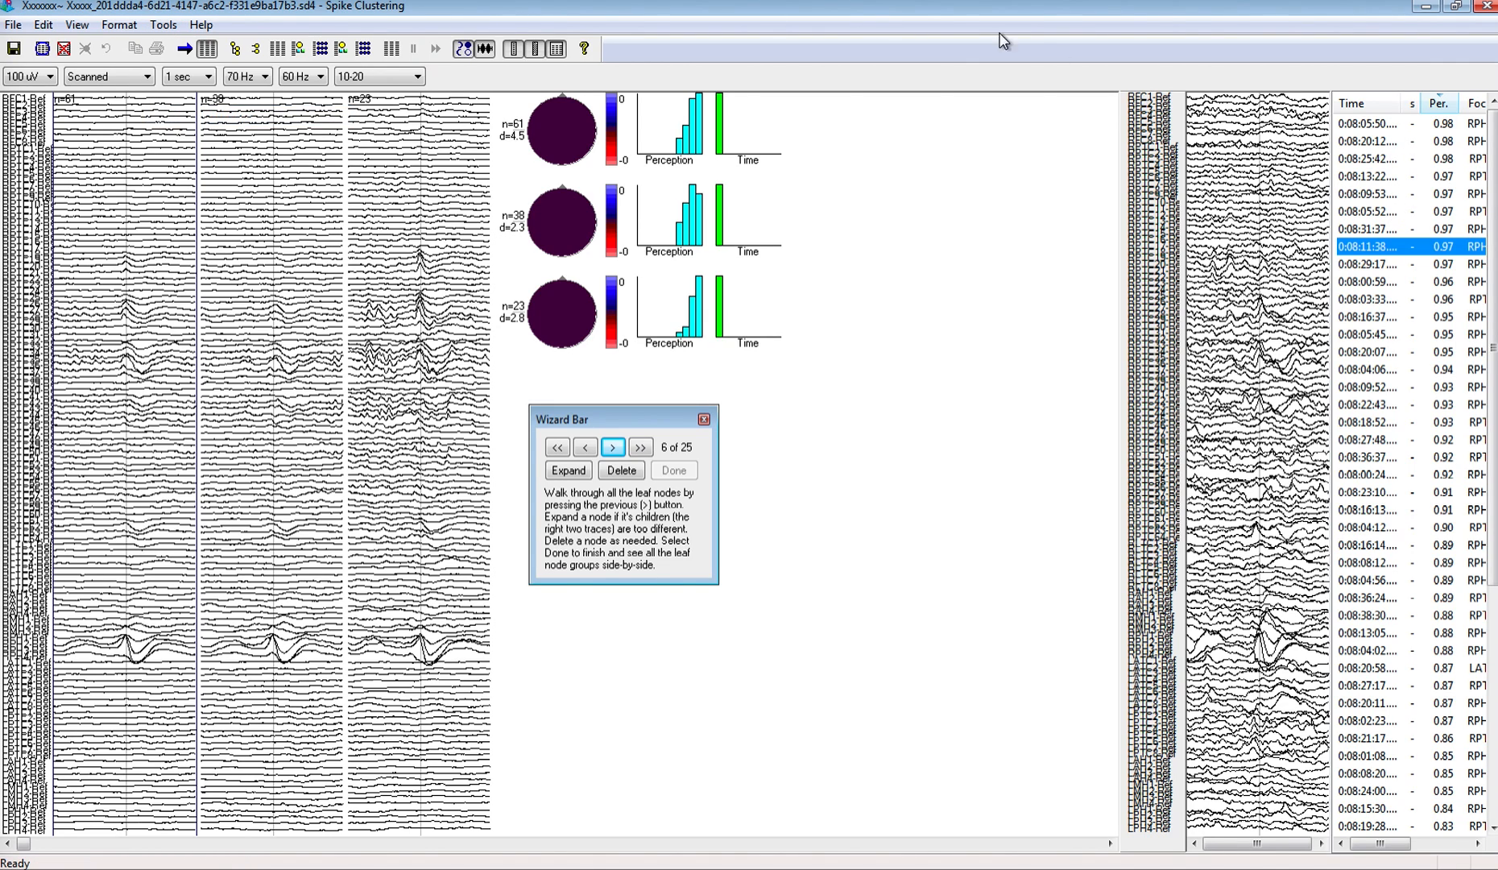
click(1427, 9)
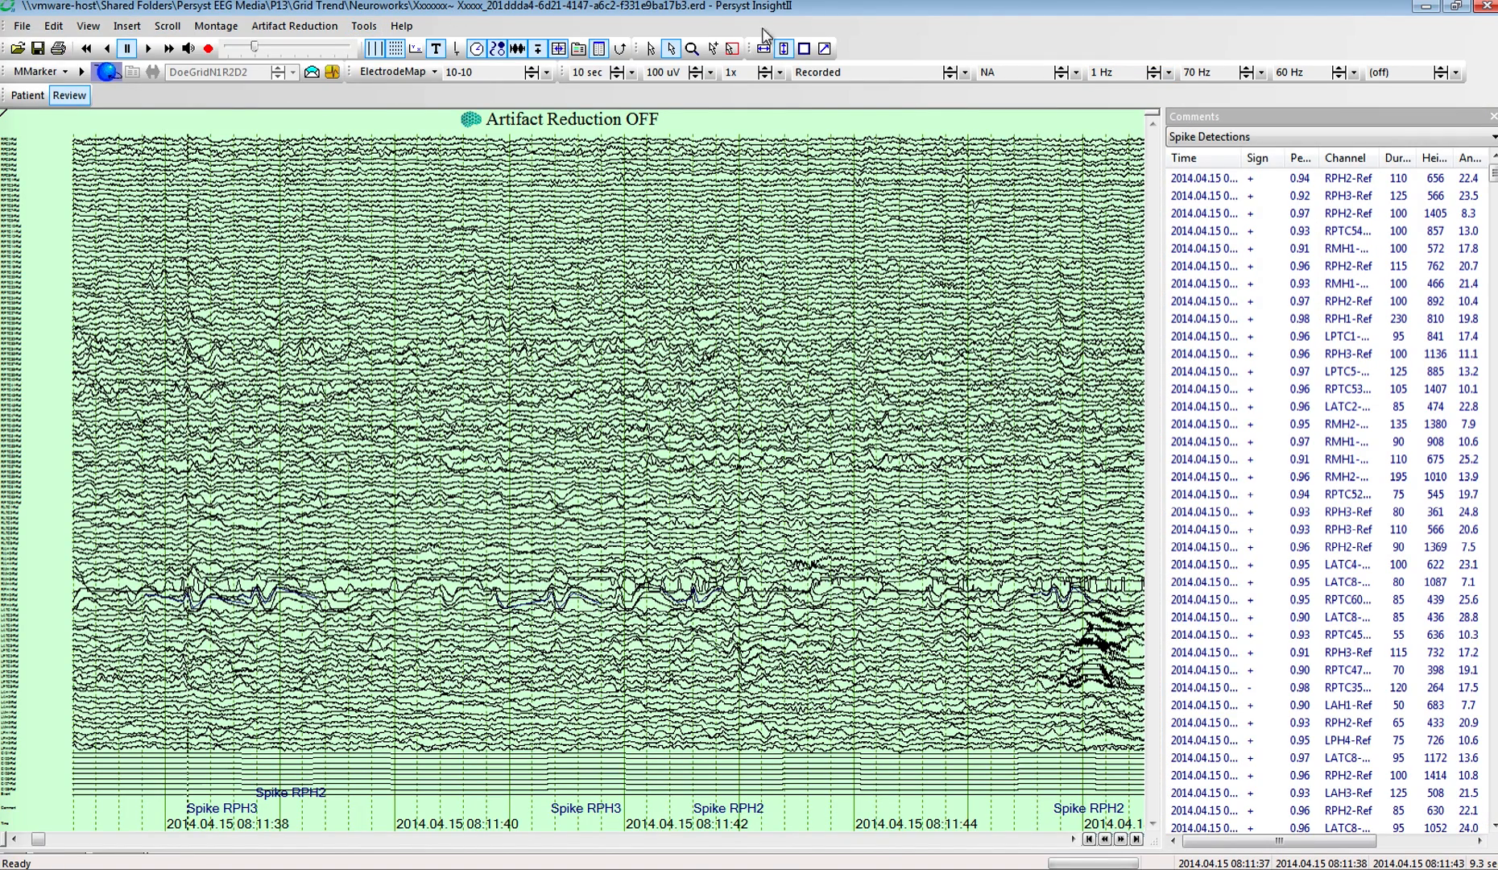
Step: Turn off automatic fitting of the EEG page height, examine the channels around the spike and return to Spike Clustering
click(783, 50)
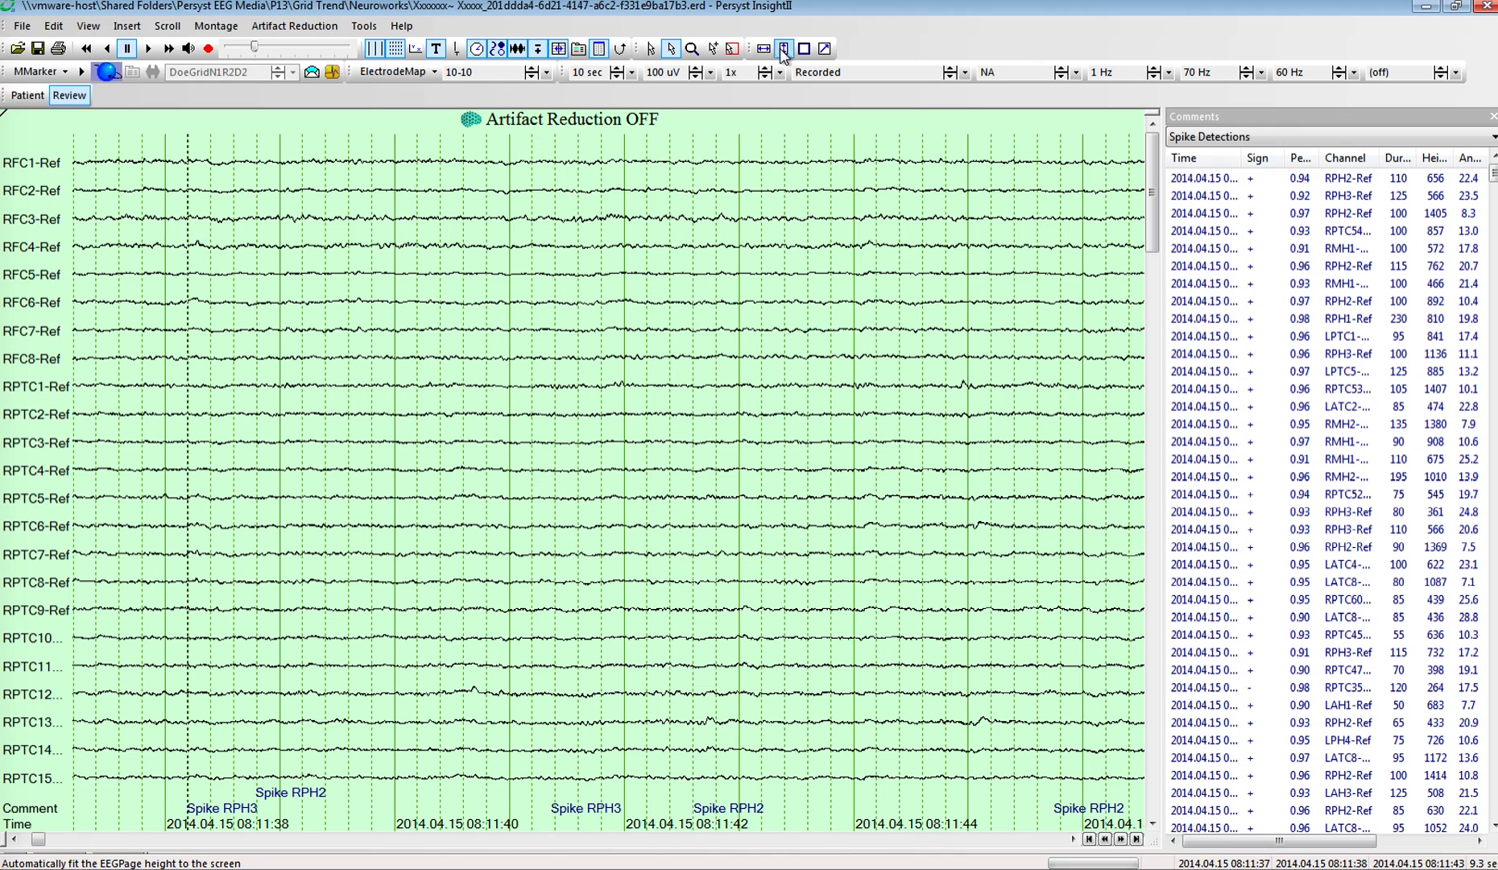
click(1152, 773)
click(1155, 774)
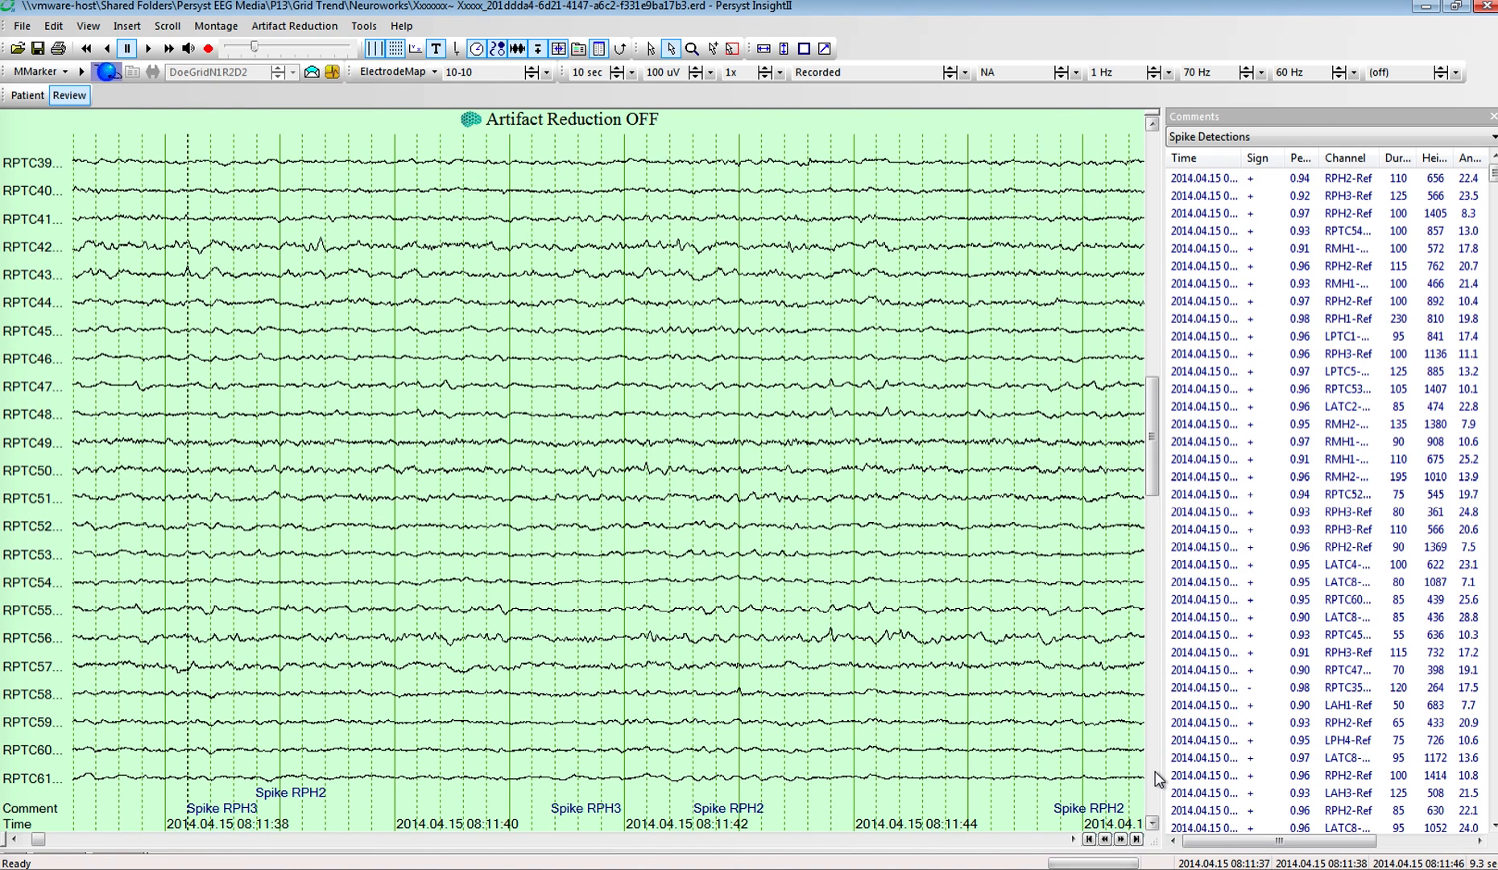
click(1154, 773)
click(1157, 800)
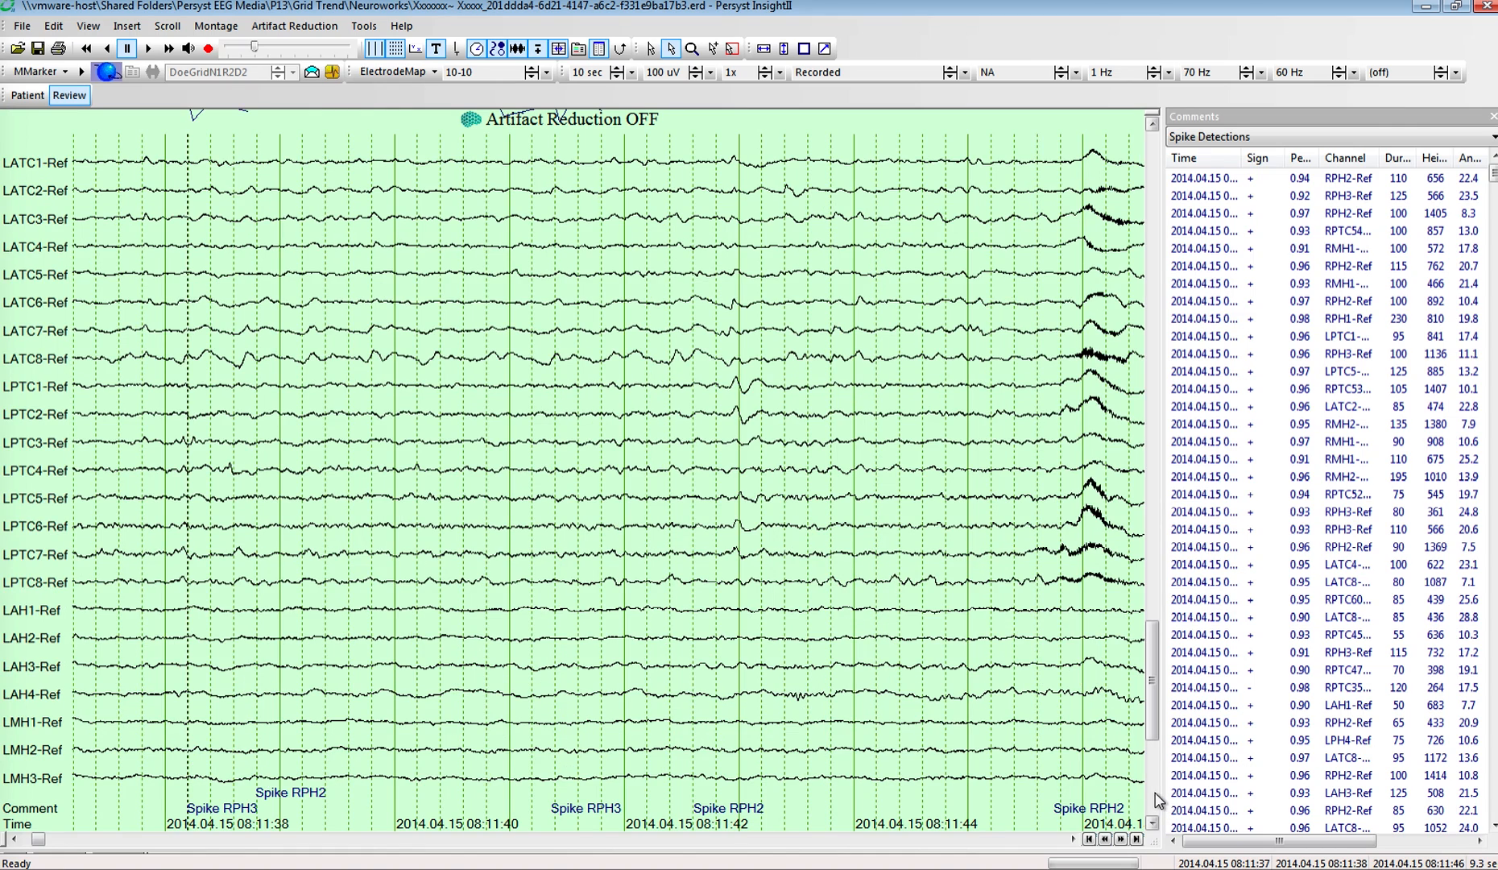
click(1158, 800)
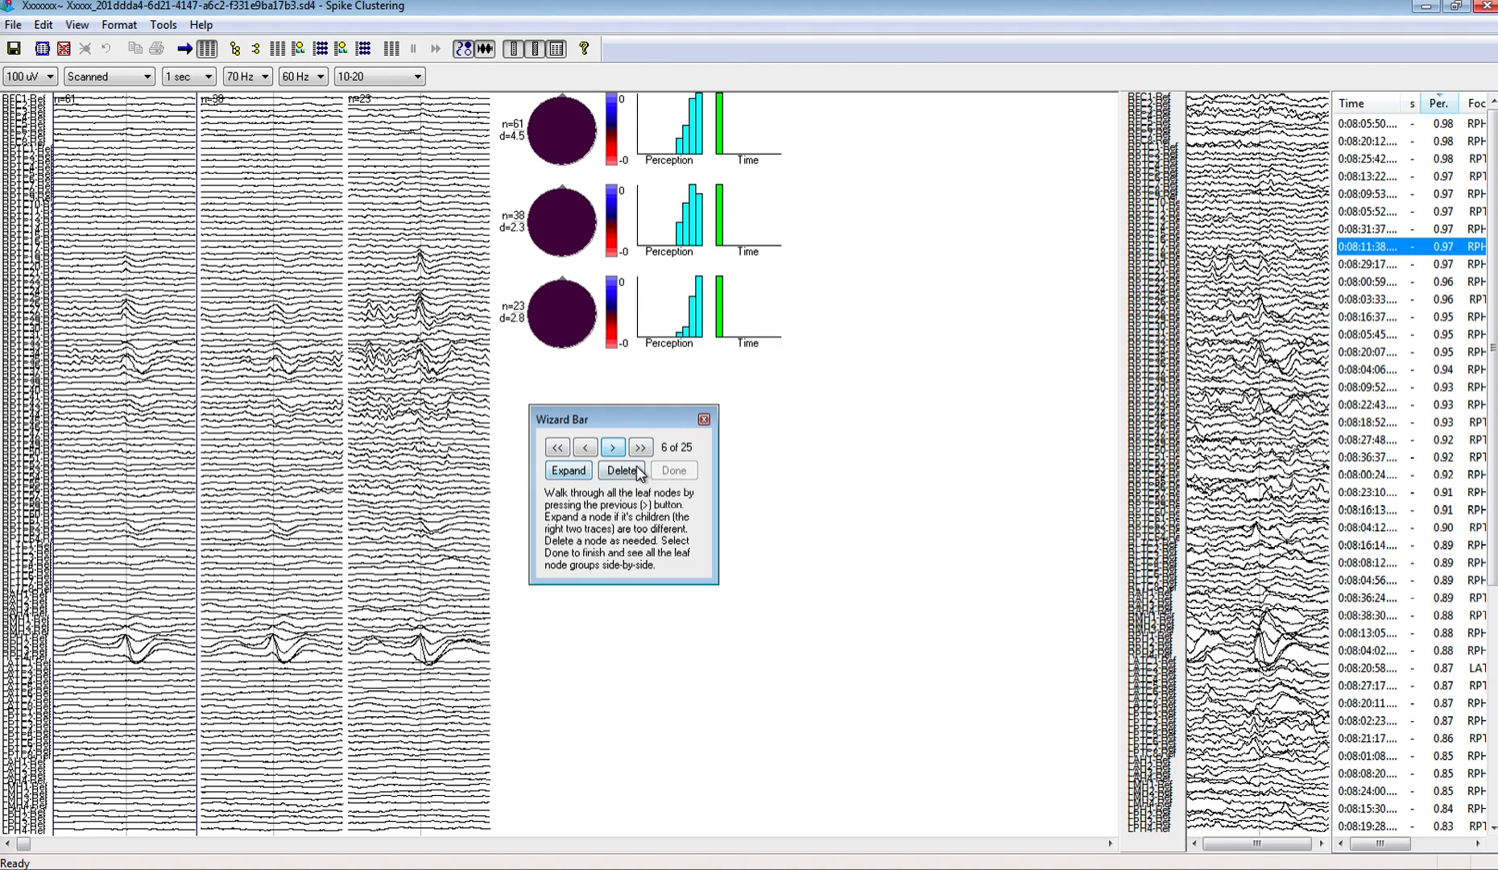
Step: Delete the current leaf node, sort the following node's spikes by perception from highest to lowest and select the first spike
click(631, 467)
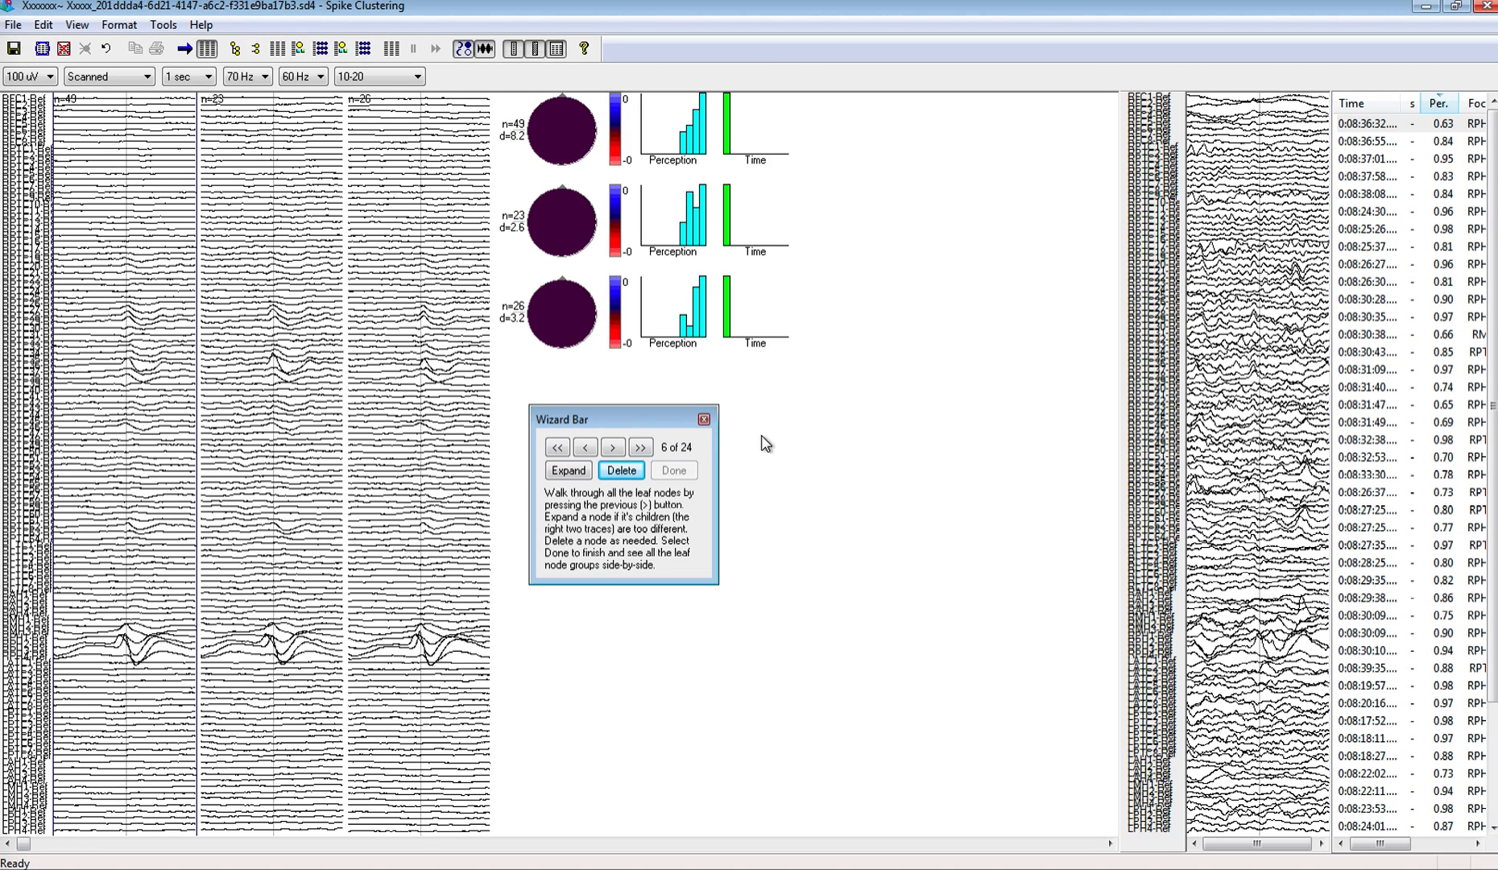
click(1445, 107)
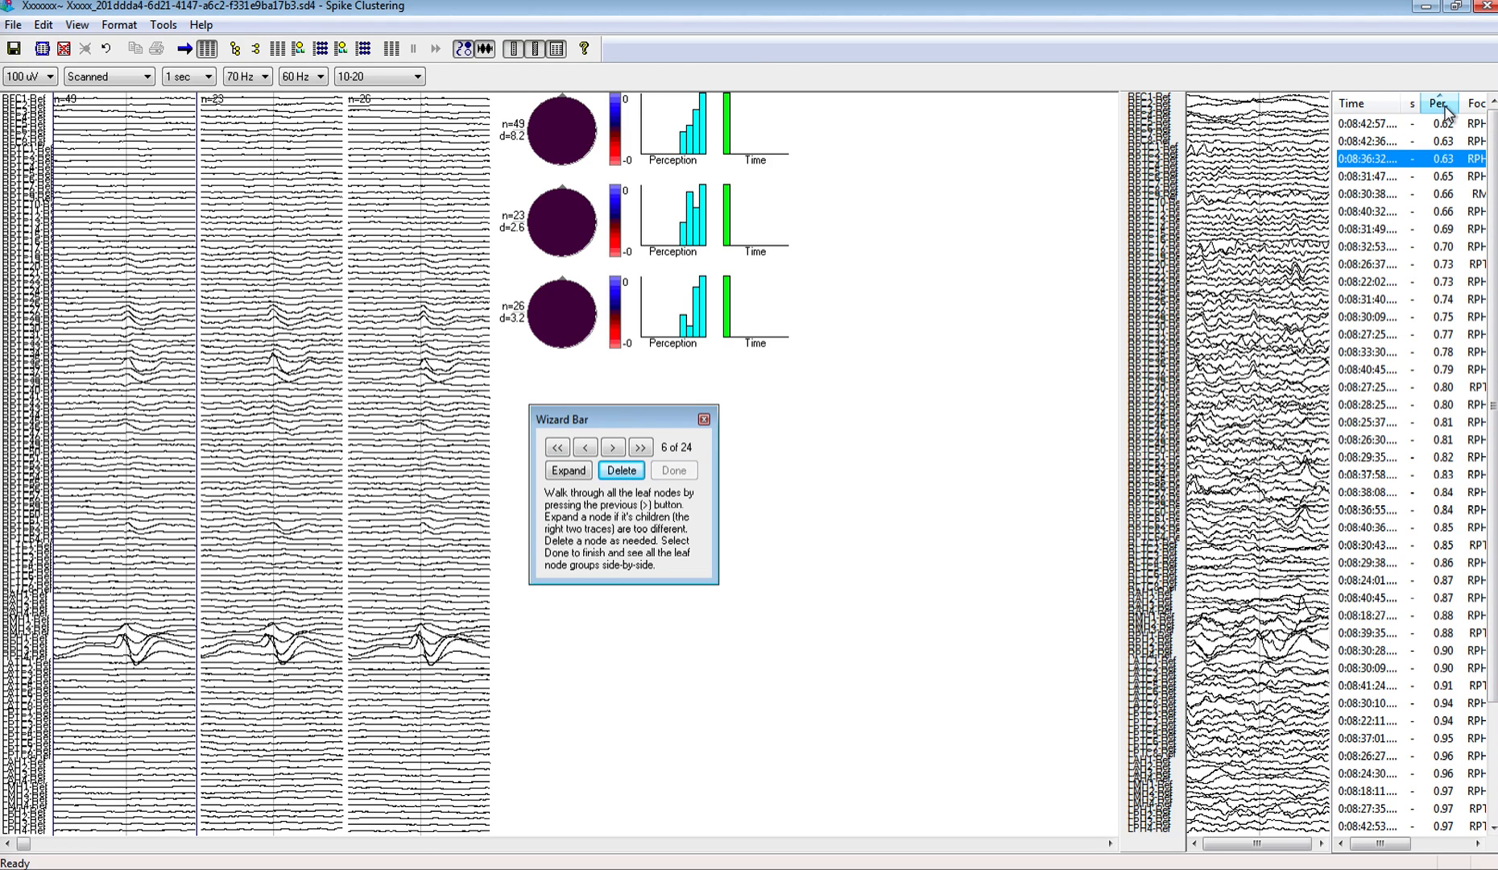
click(1445, 110)
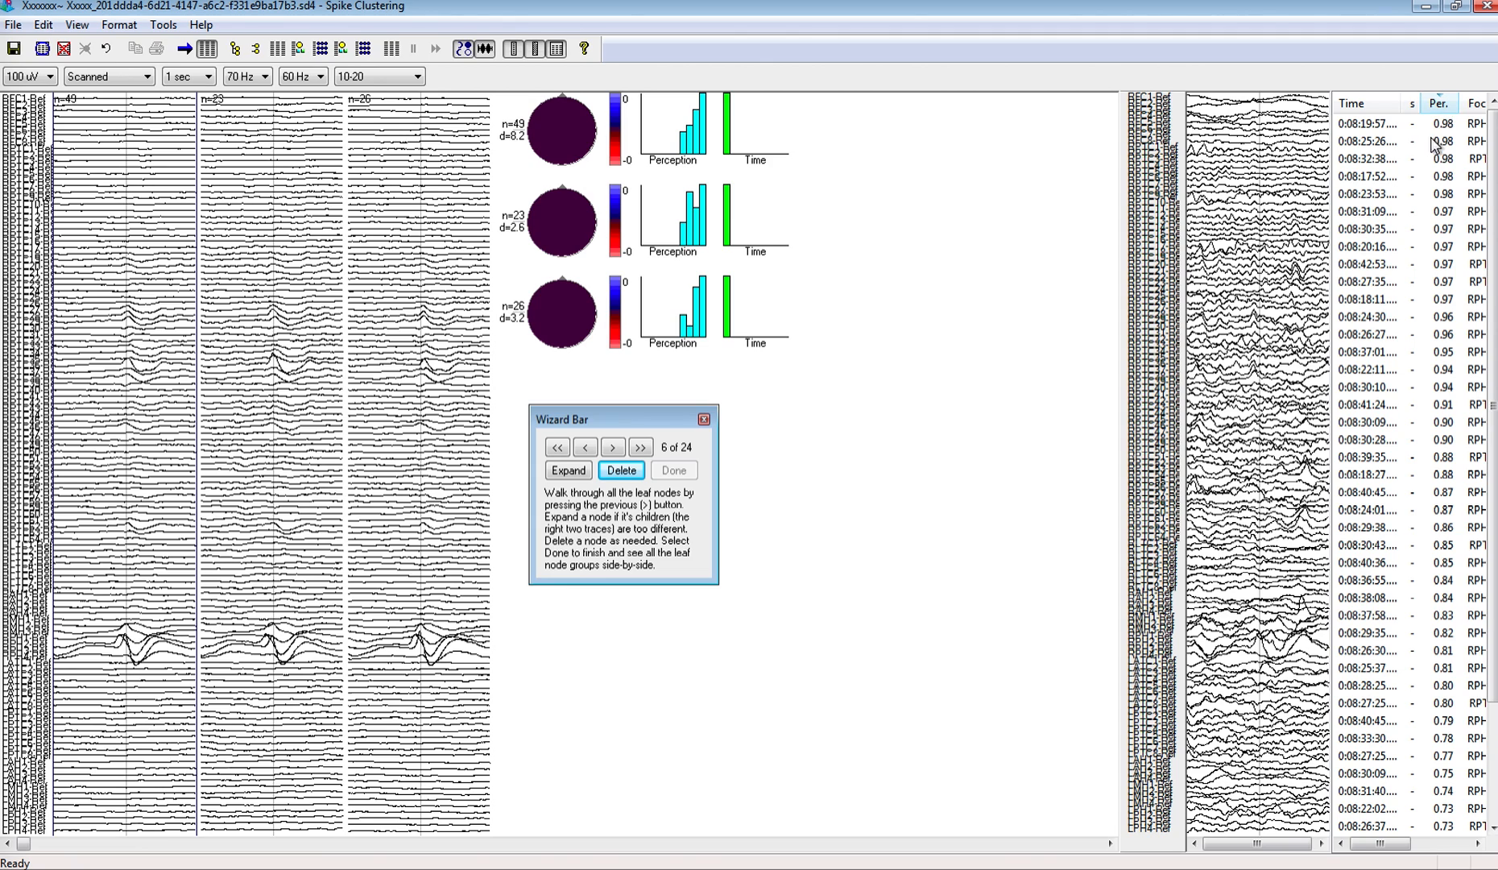
click(1364, 127)
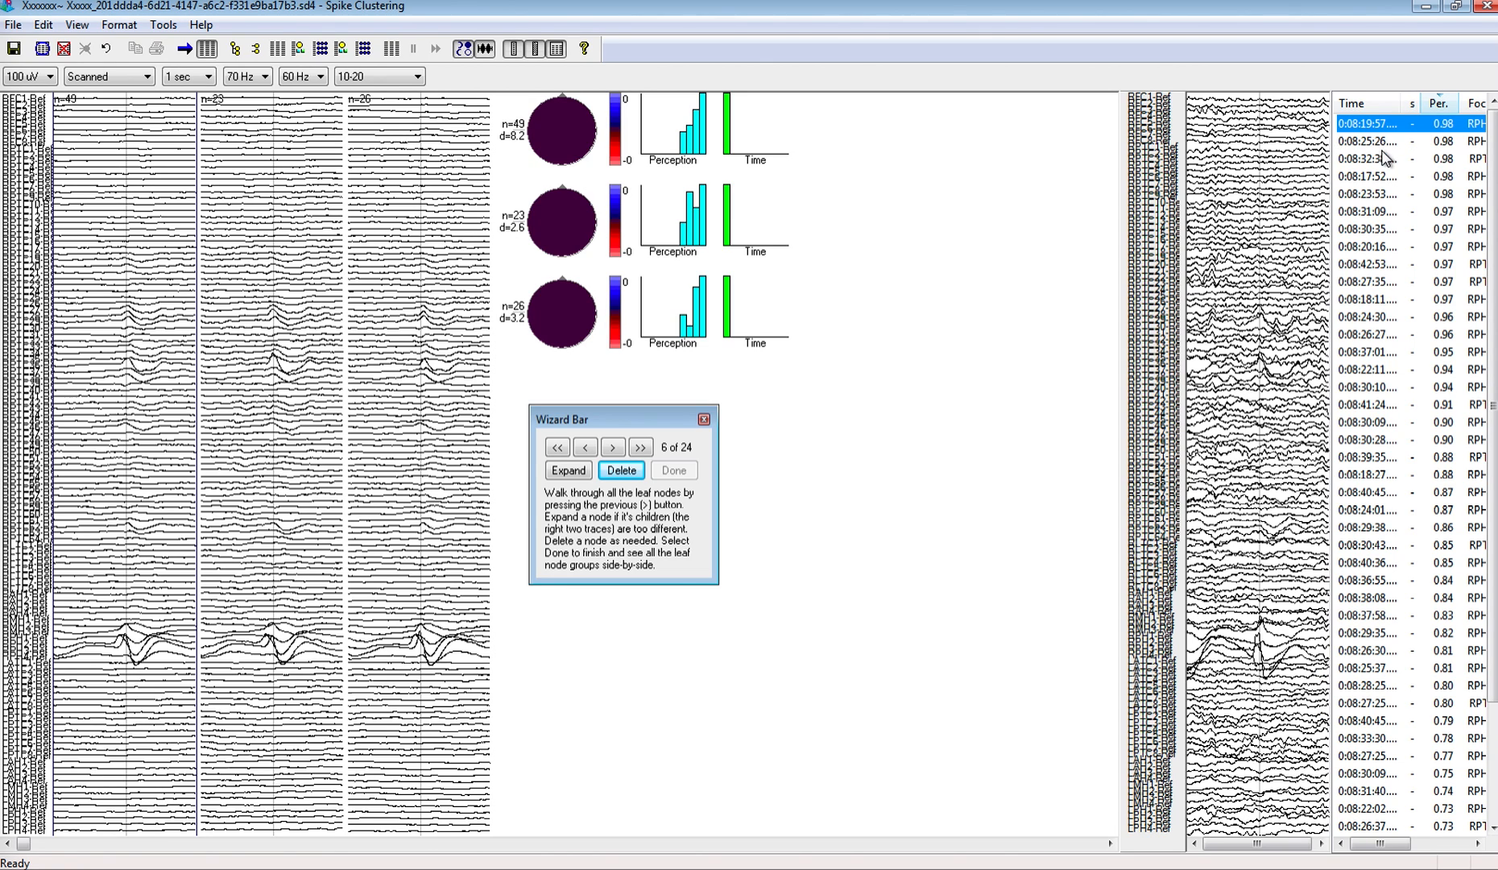
Step: Select the third spike in the sixth node's list, scroll the EEG page to it and examine the surrounding channels in Persyst Insight
key(Down)
click(1427, 161)
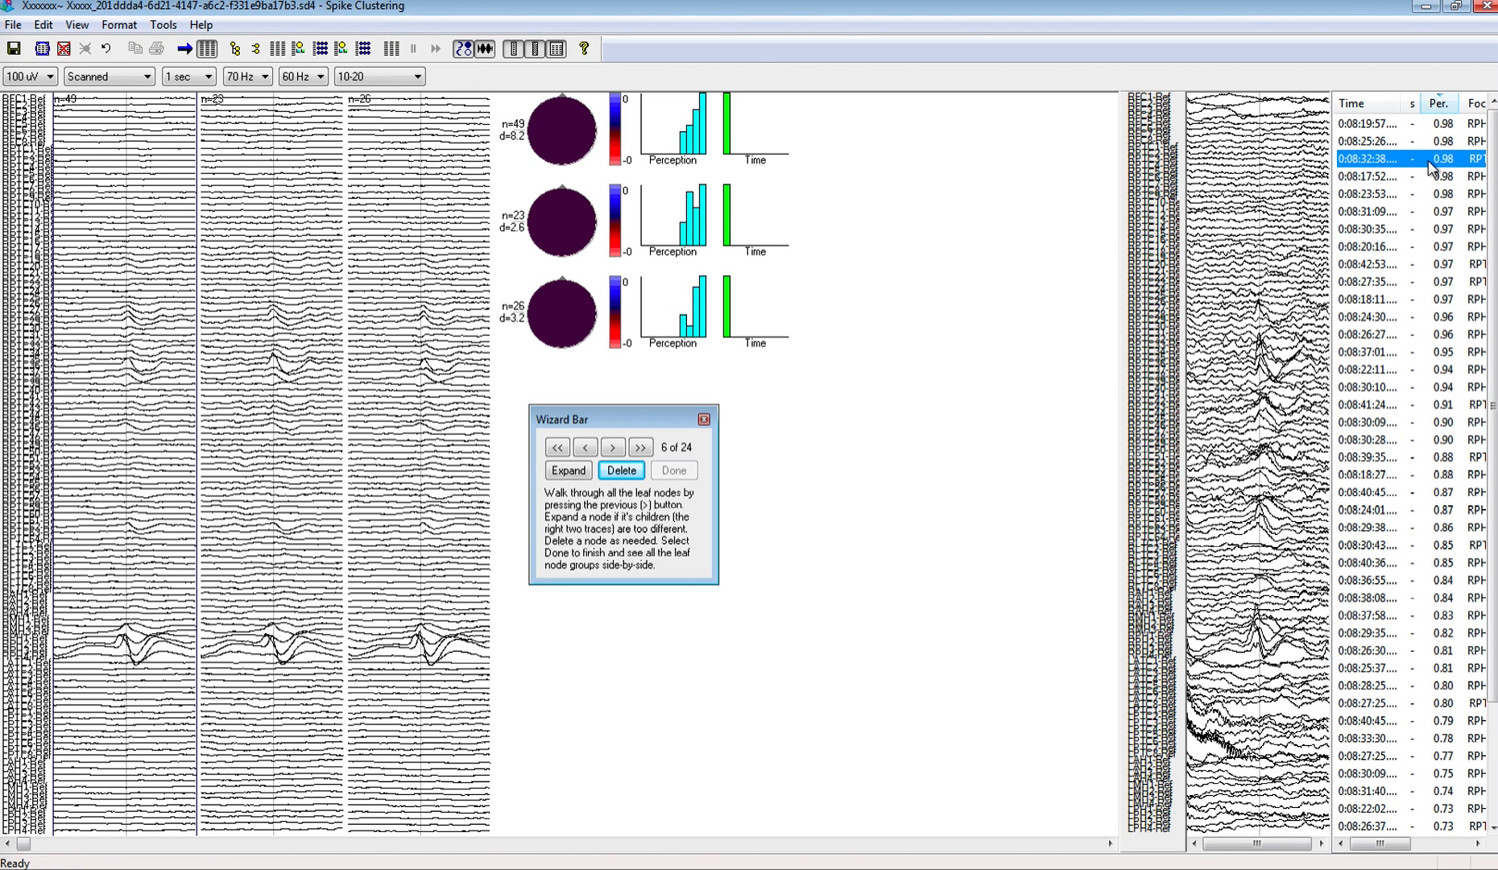
click(164, 25)
click(193, 110)
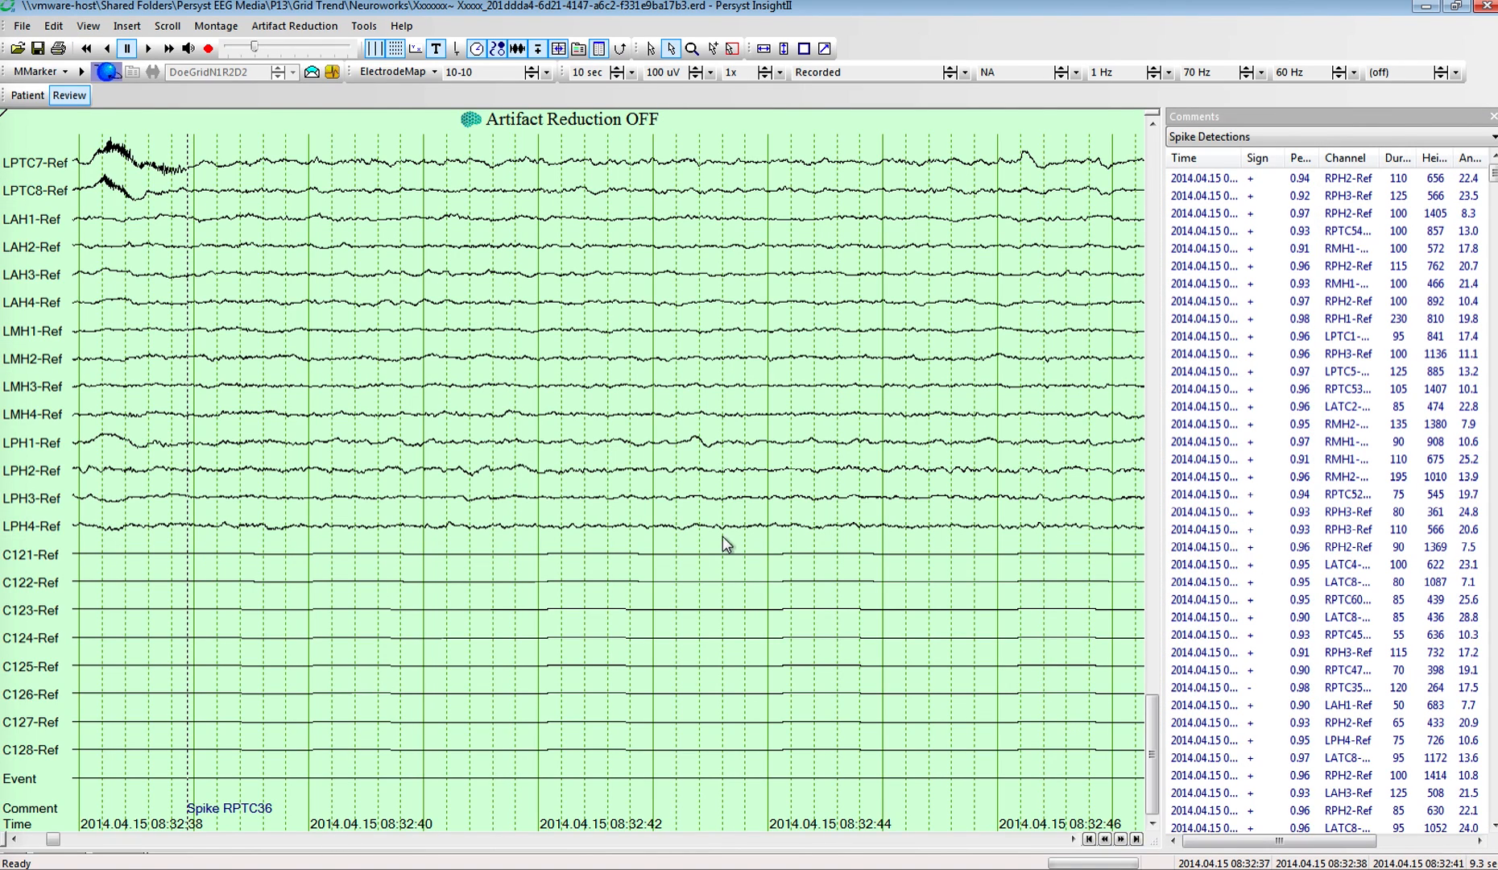
click(1153, 164)
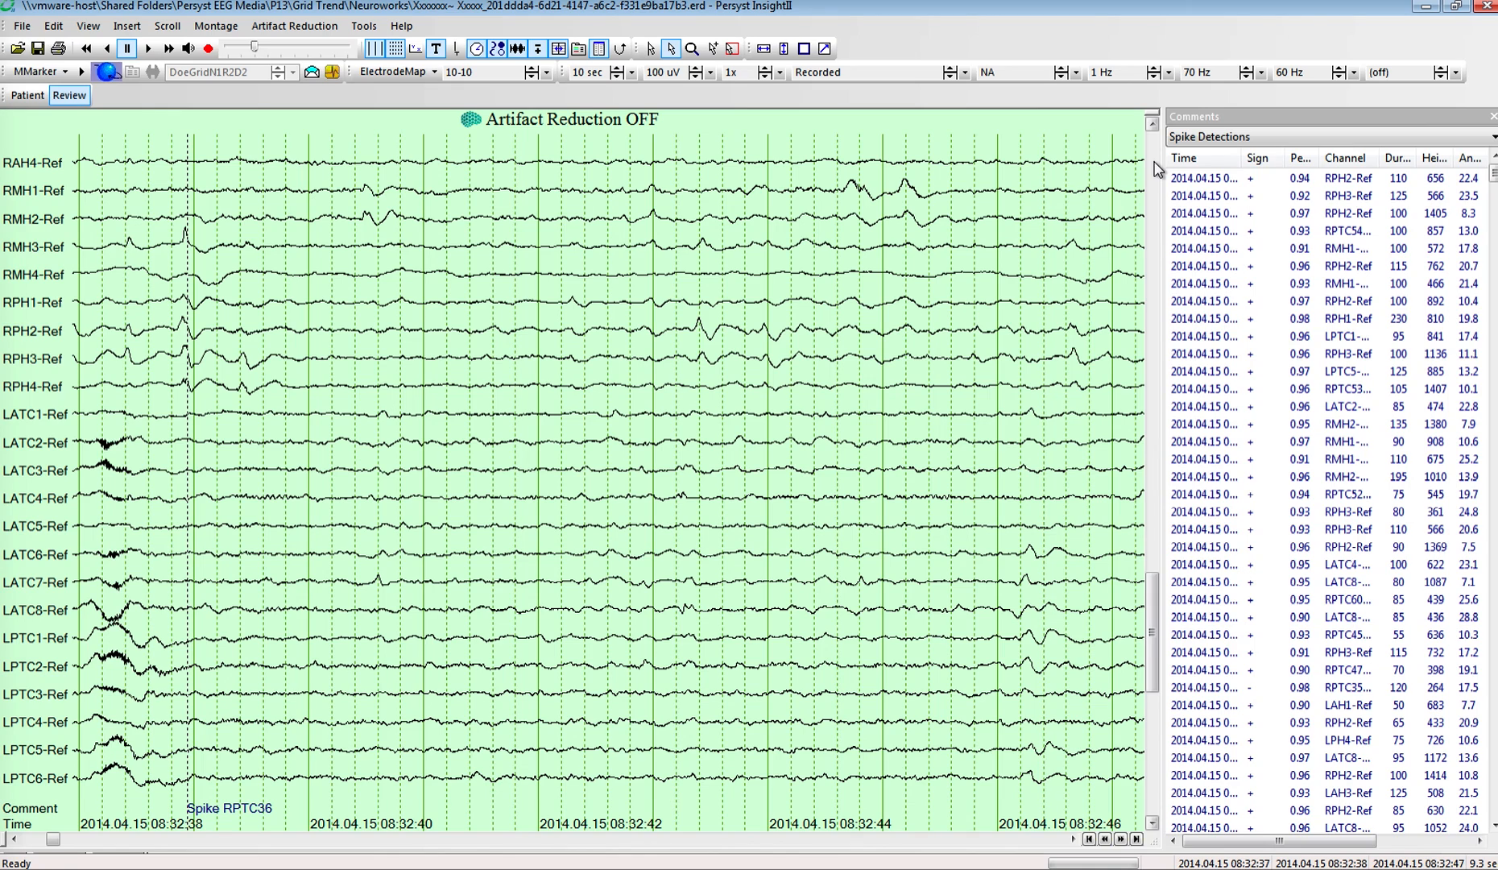
click(1153, 165)
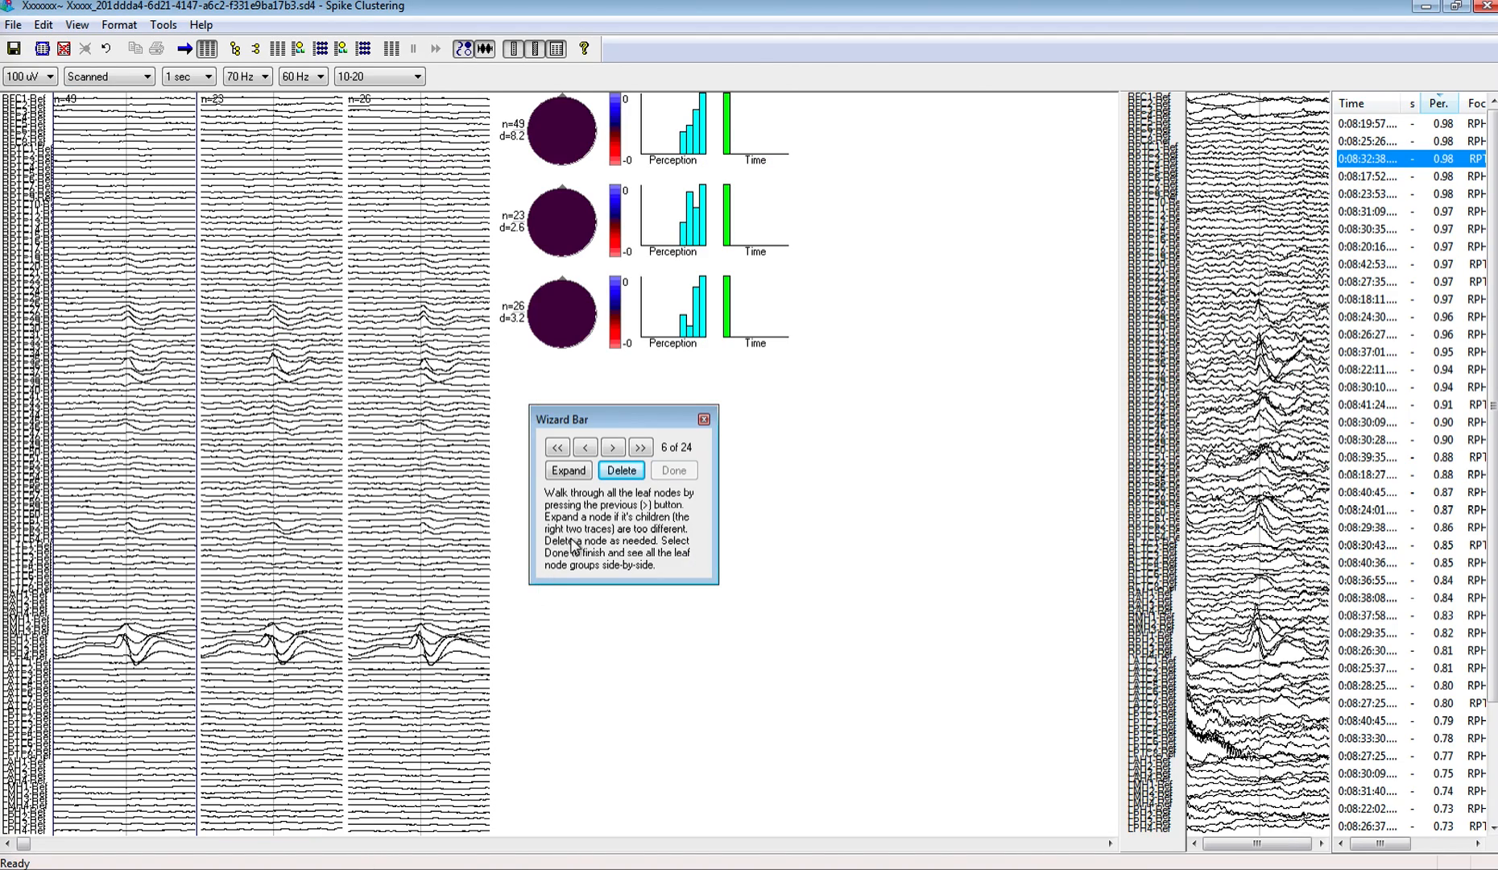
Step: In Spike Clustering, keep the sixth leaf node, delete the next two nodes, and finish the walkthrough to show all leaf groups side by side
click(615, 447)
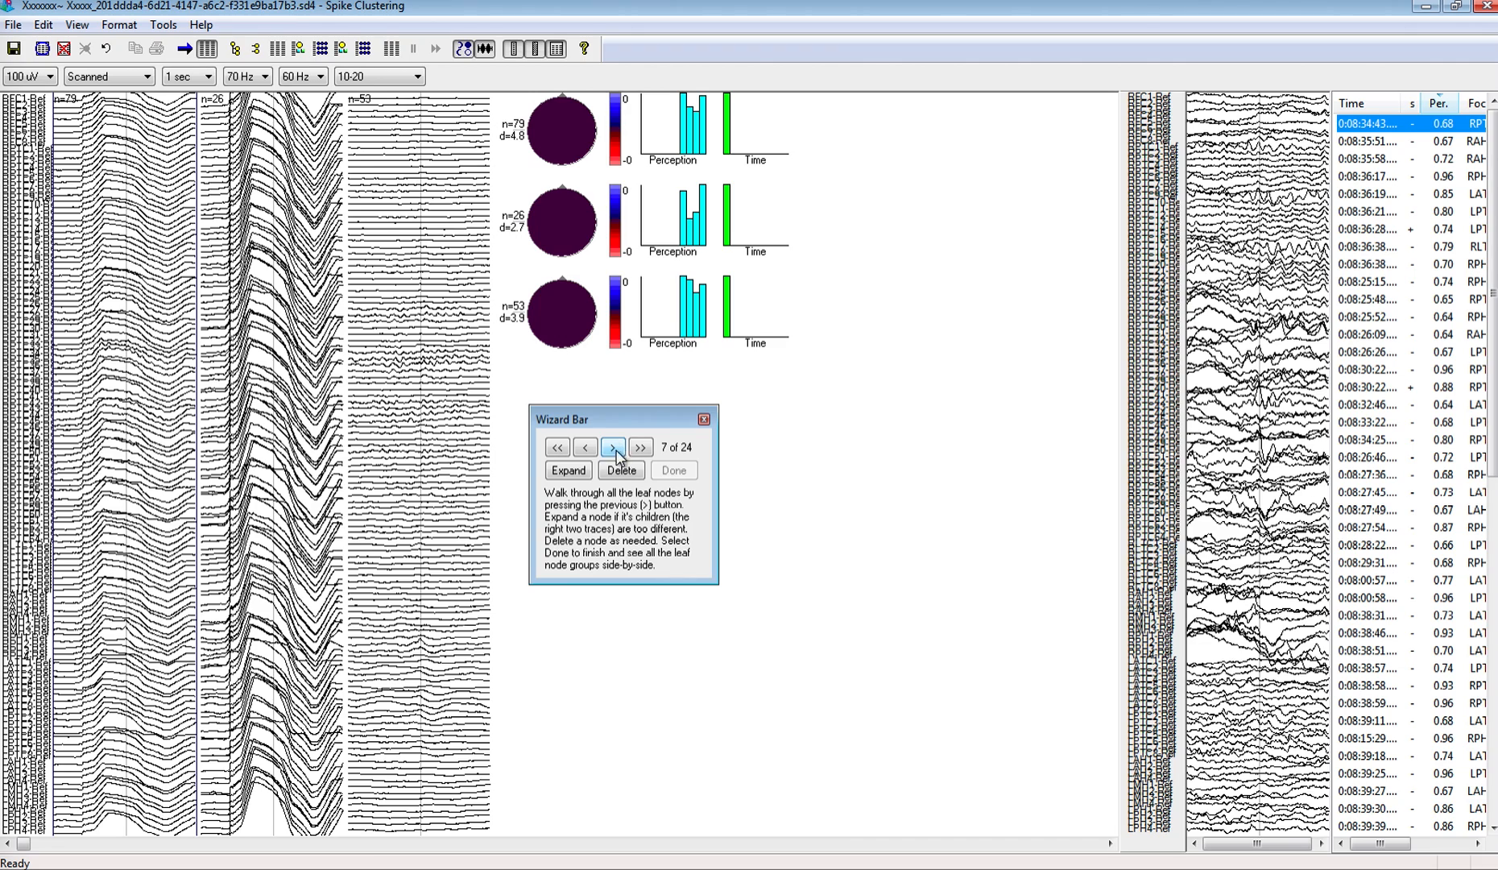
click(632, 469)
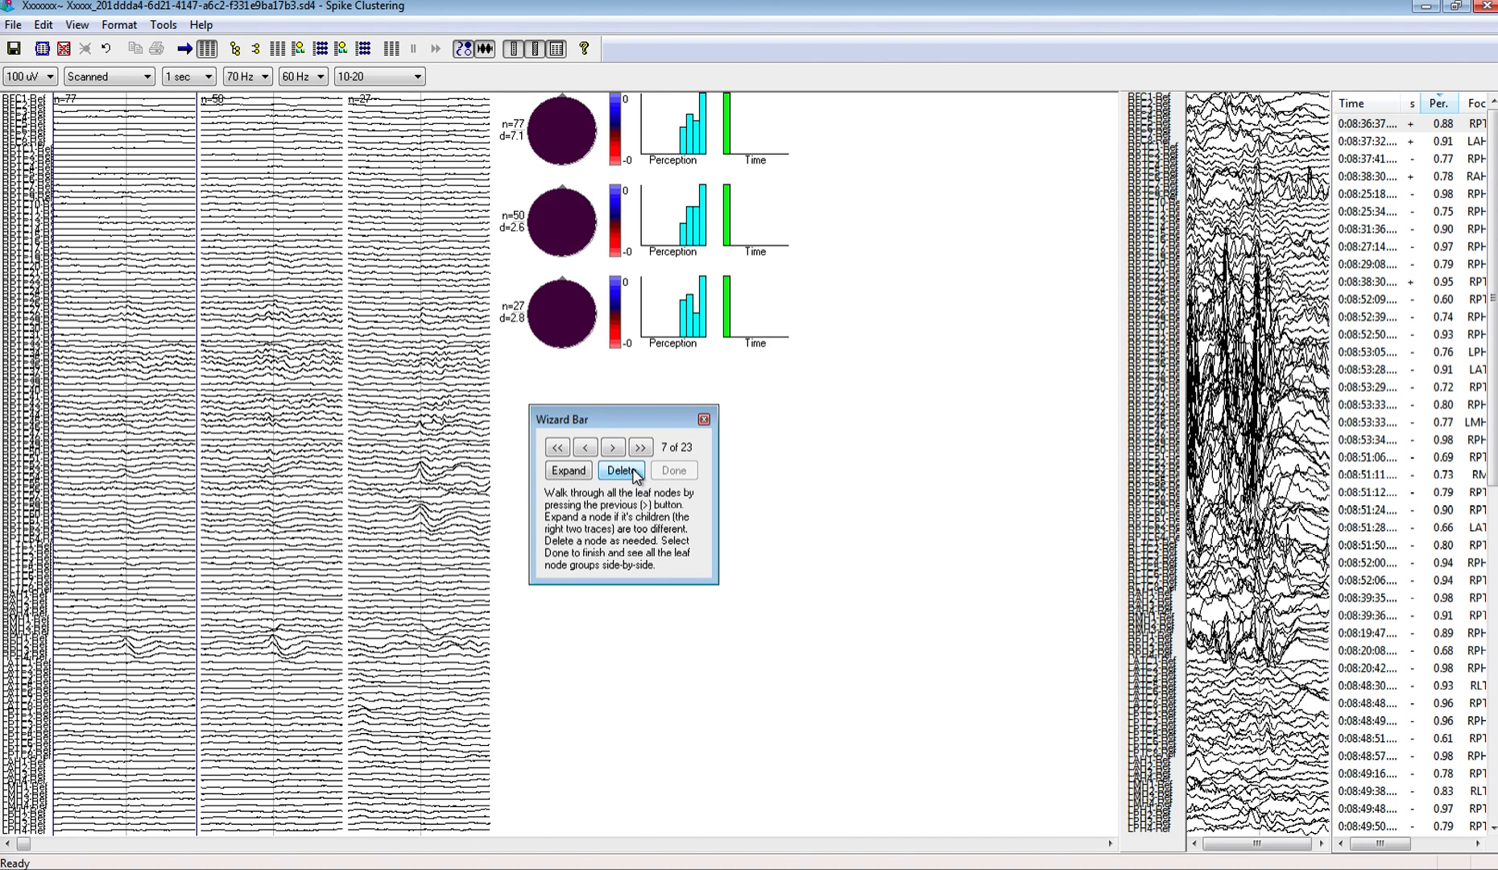
click(635, 474)
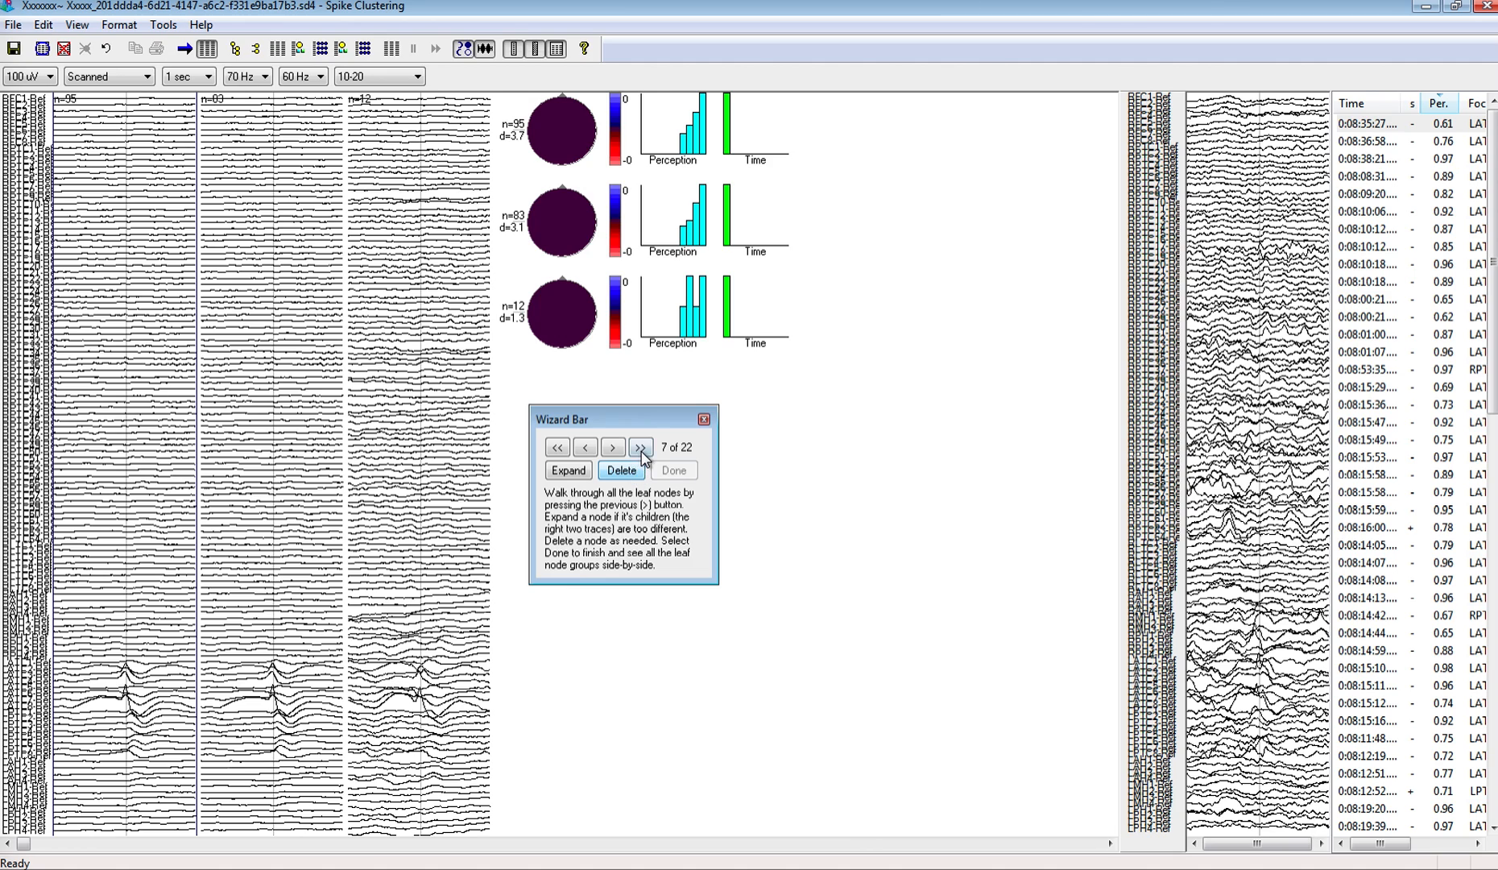
click(641, 448)
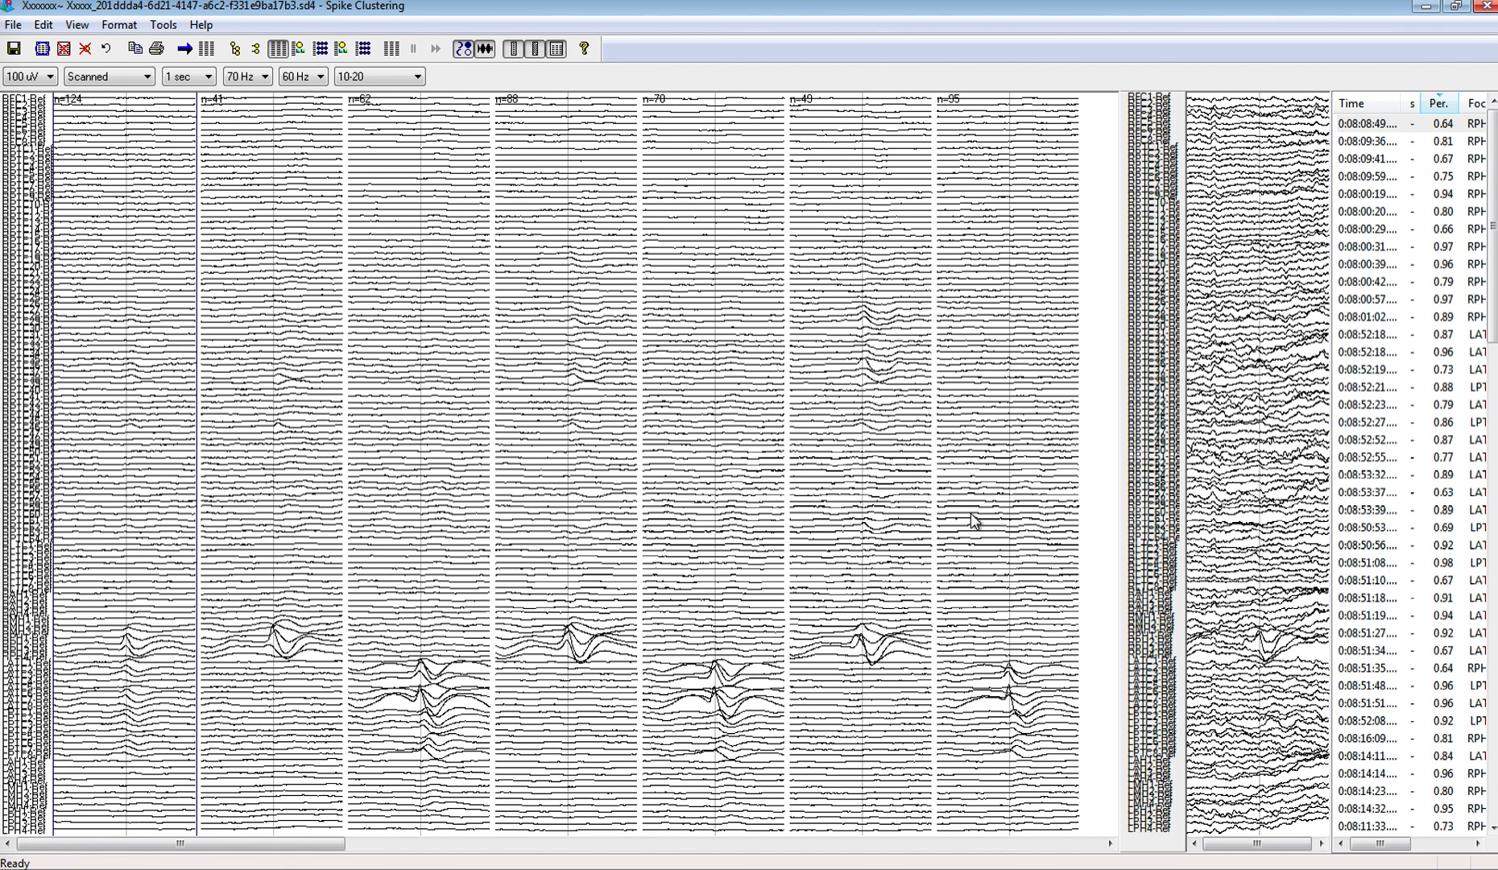
Step: Select the fourth leaf group, sort its spikes by perception from highest to lowest and select the second spike
click(597, 505)
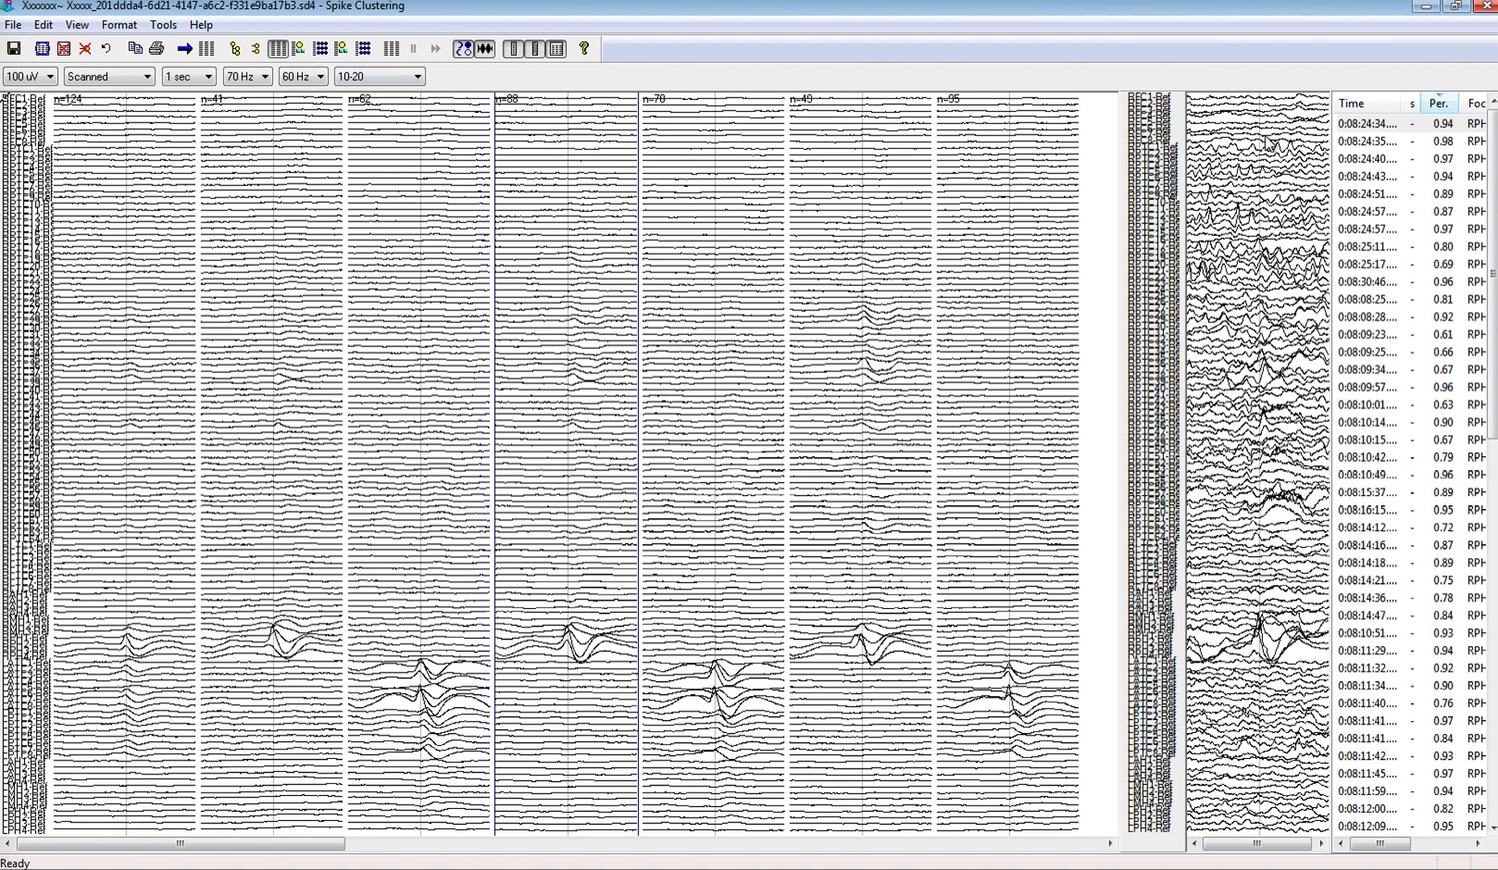
click(1439, 104)
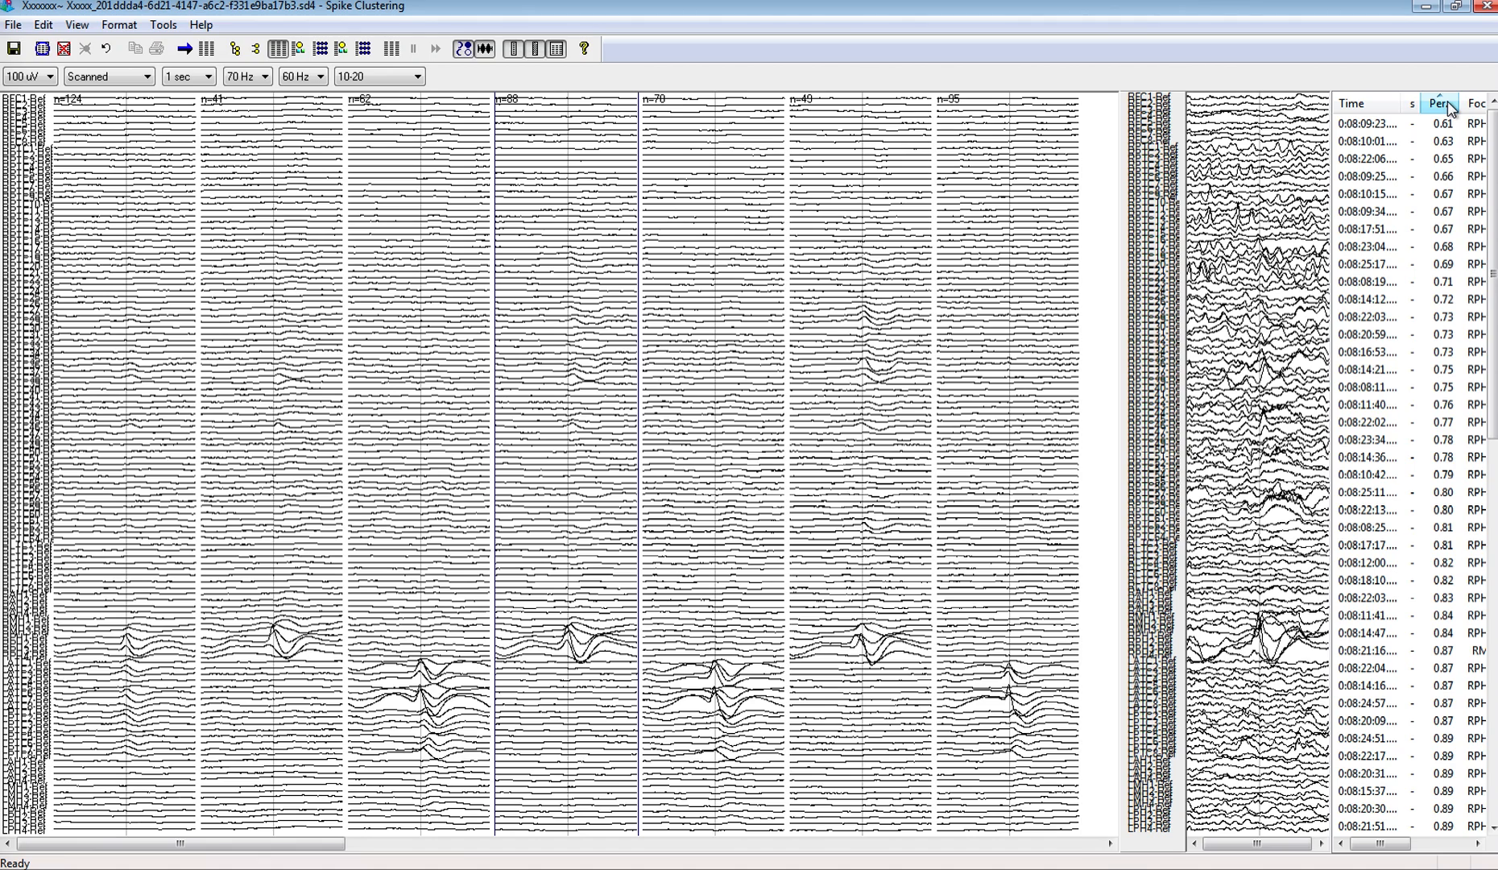
click(1475, 104)
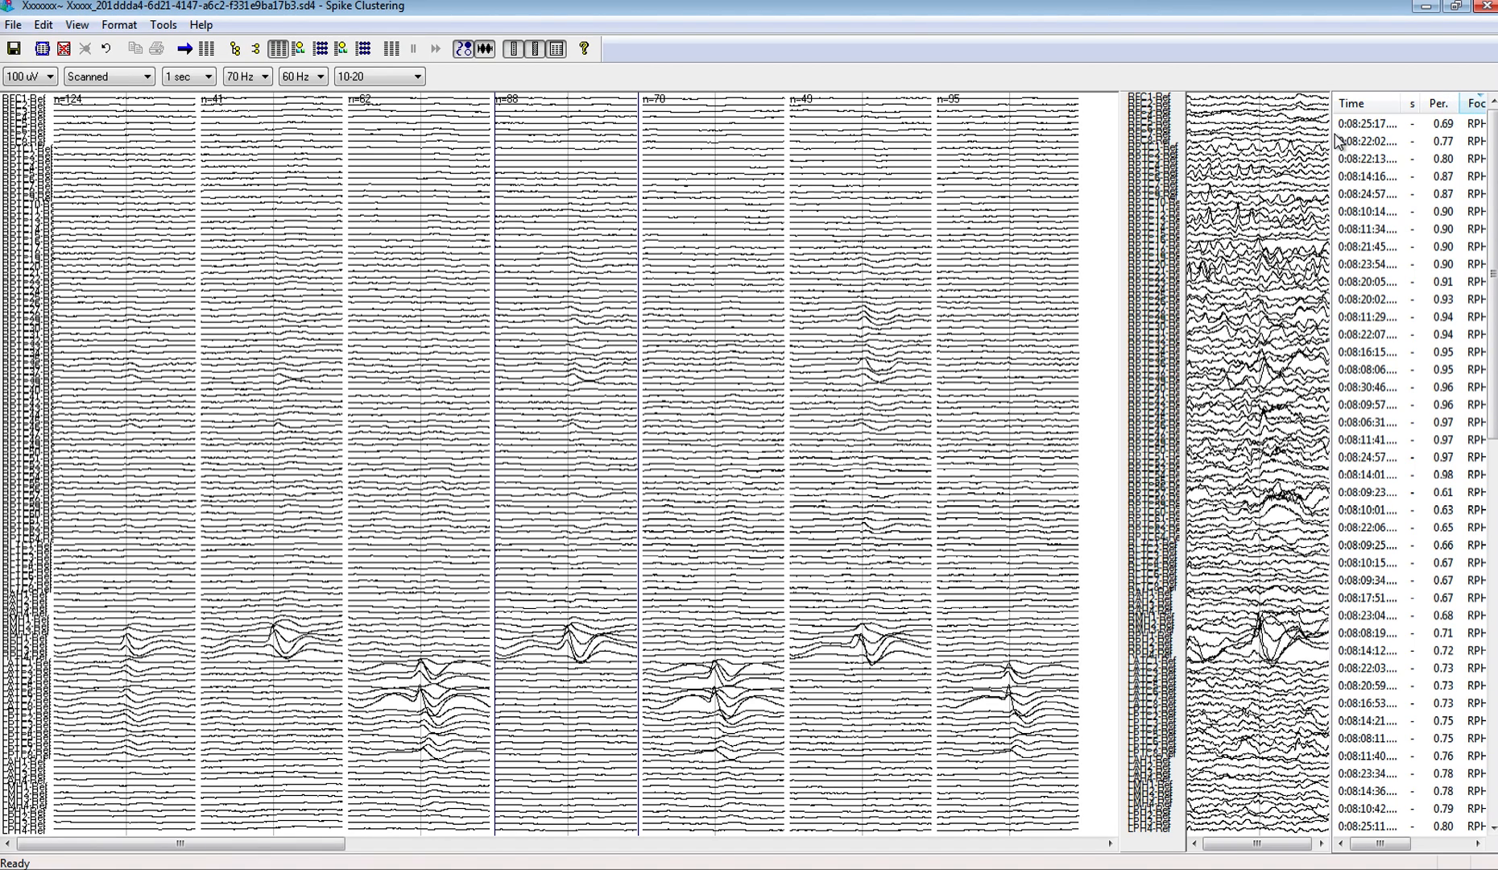
click(1448, 111)
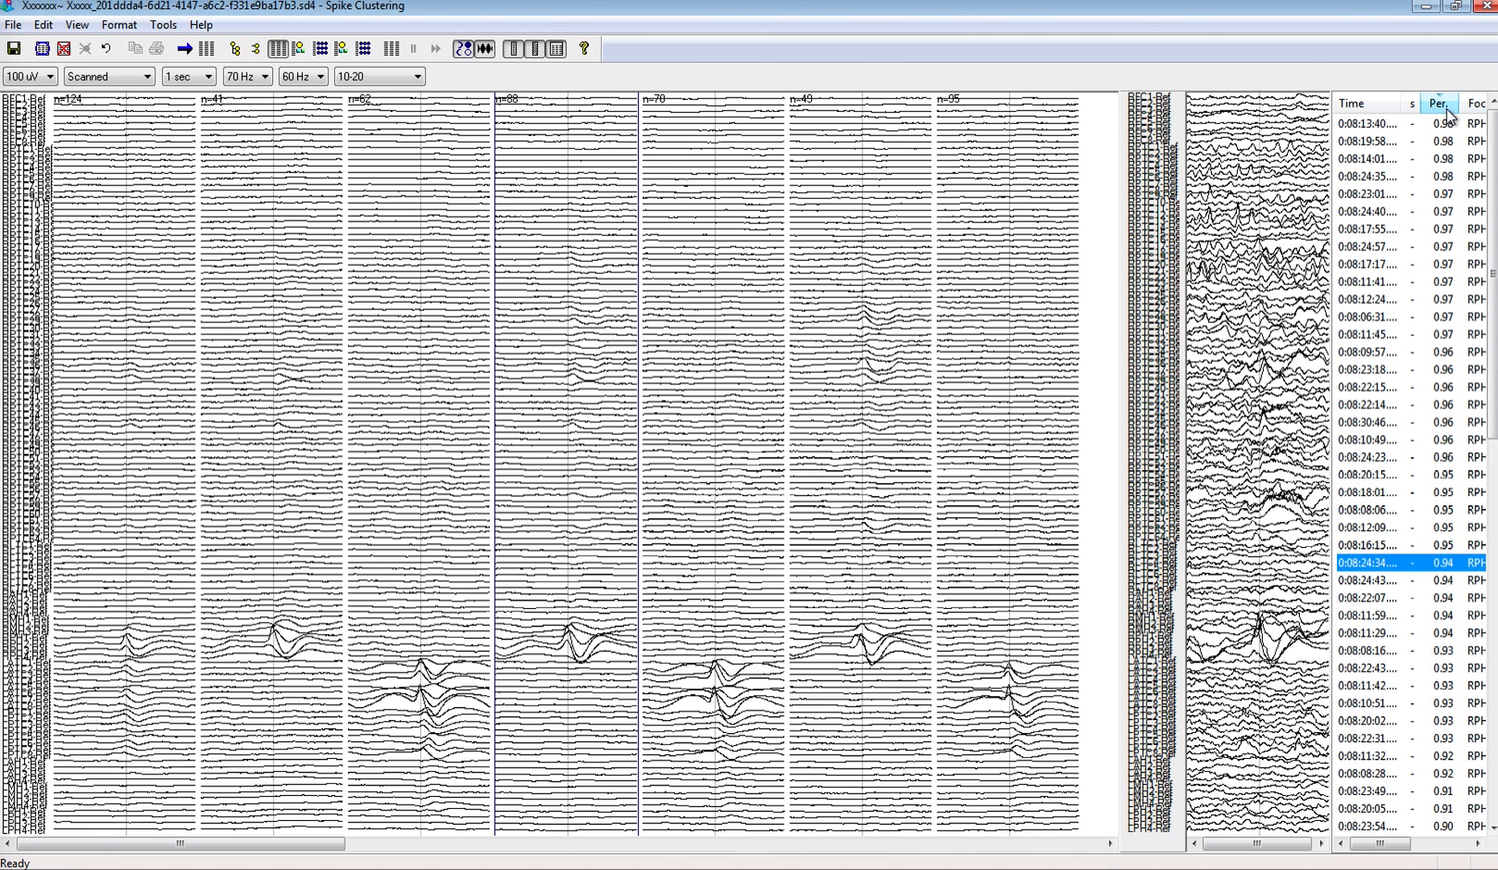
click(1389, 143)
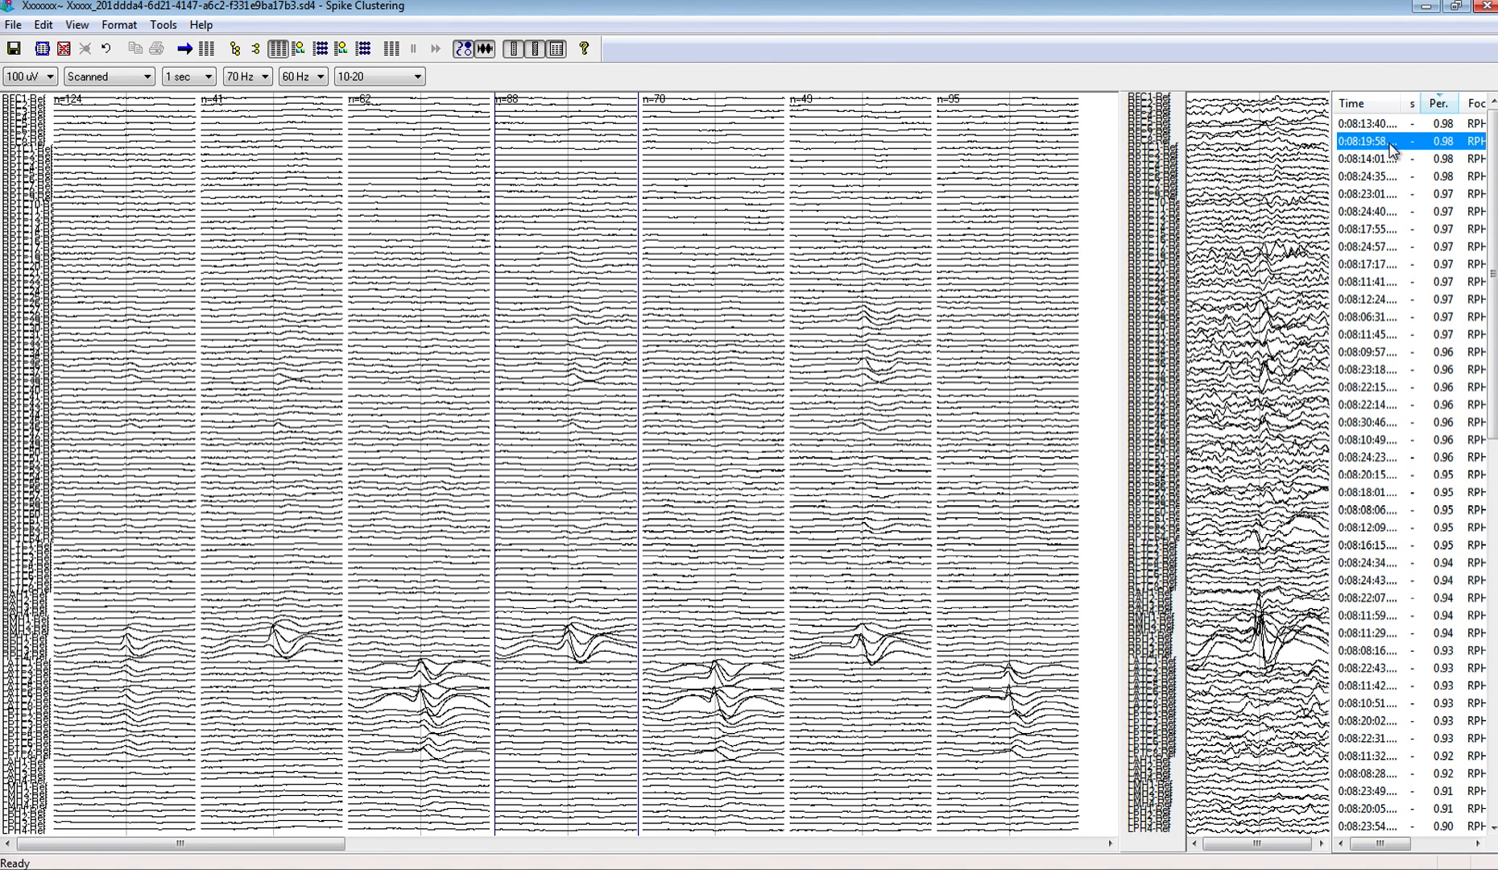
Step: Scroll the EEG page to the selected spike and examine the right-sided channels around it in Persyst Insight
click(163, 26)
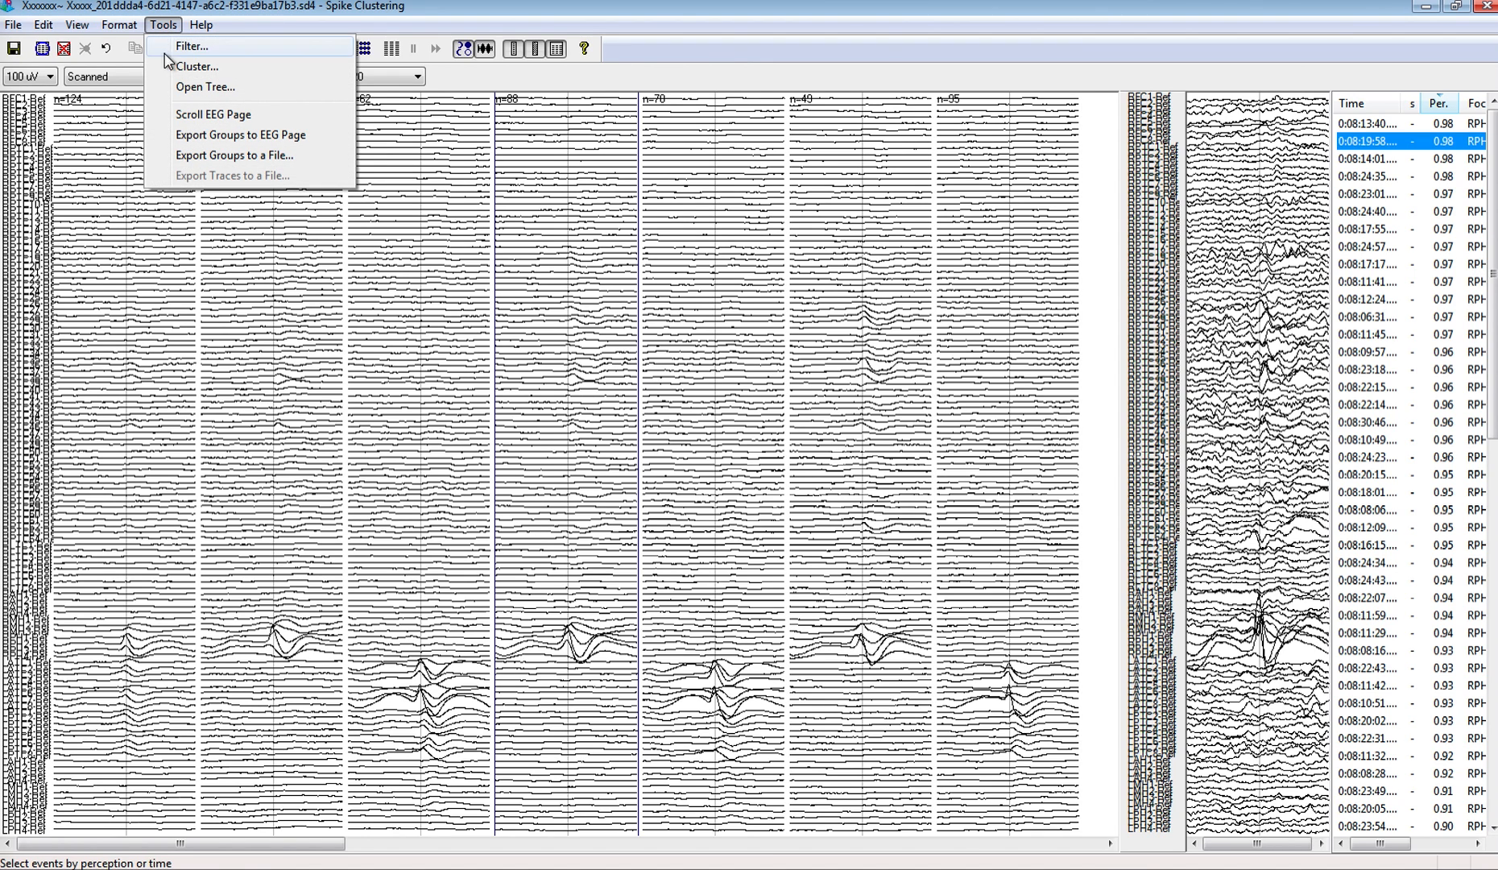
click(179, 118)
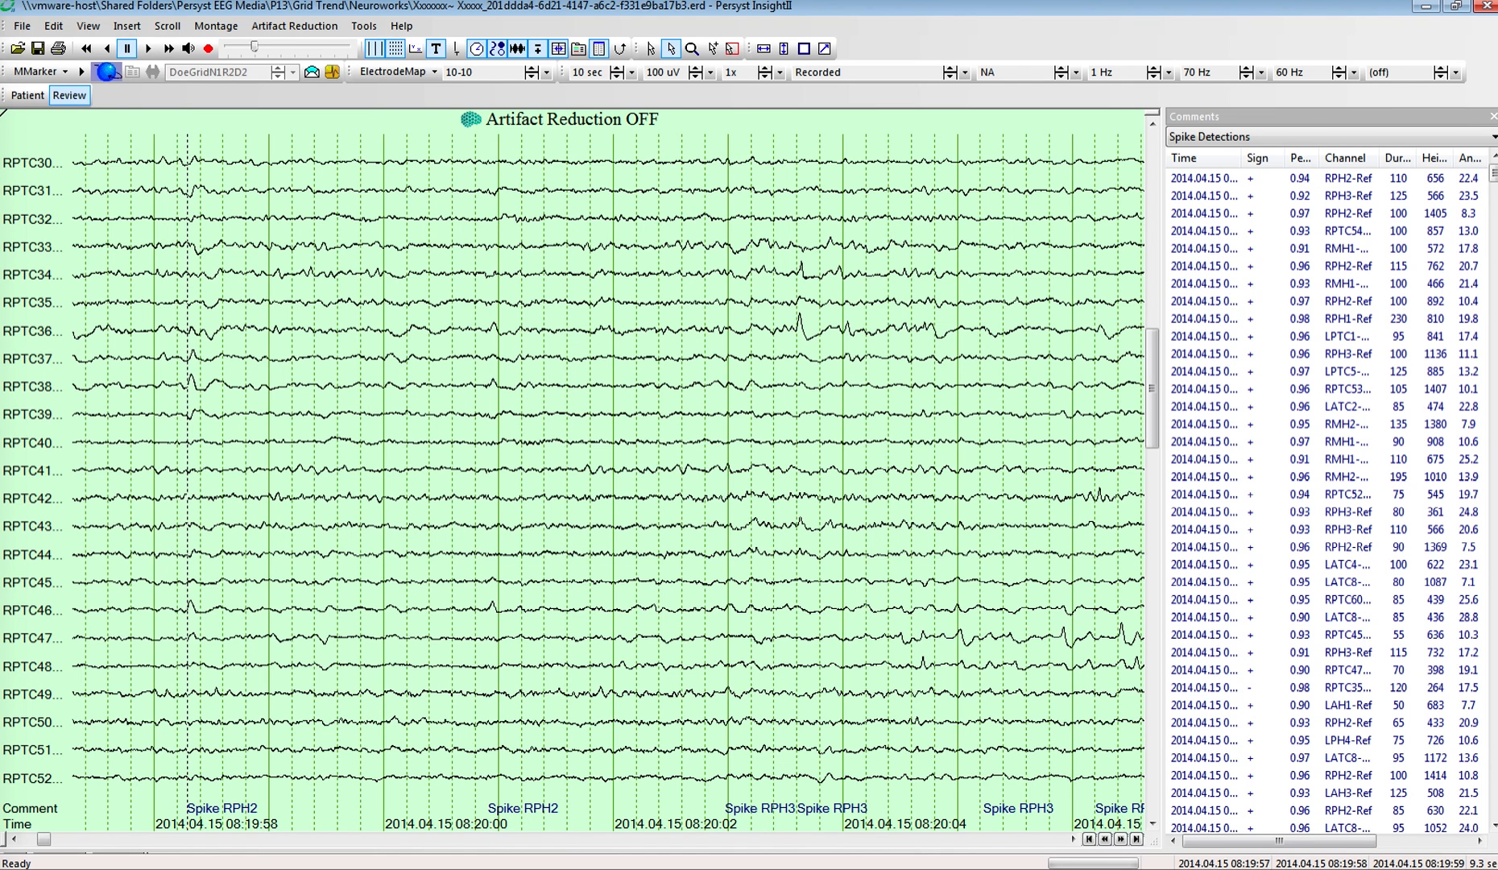
click(1156, 202)
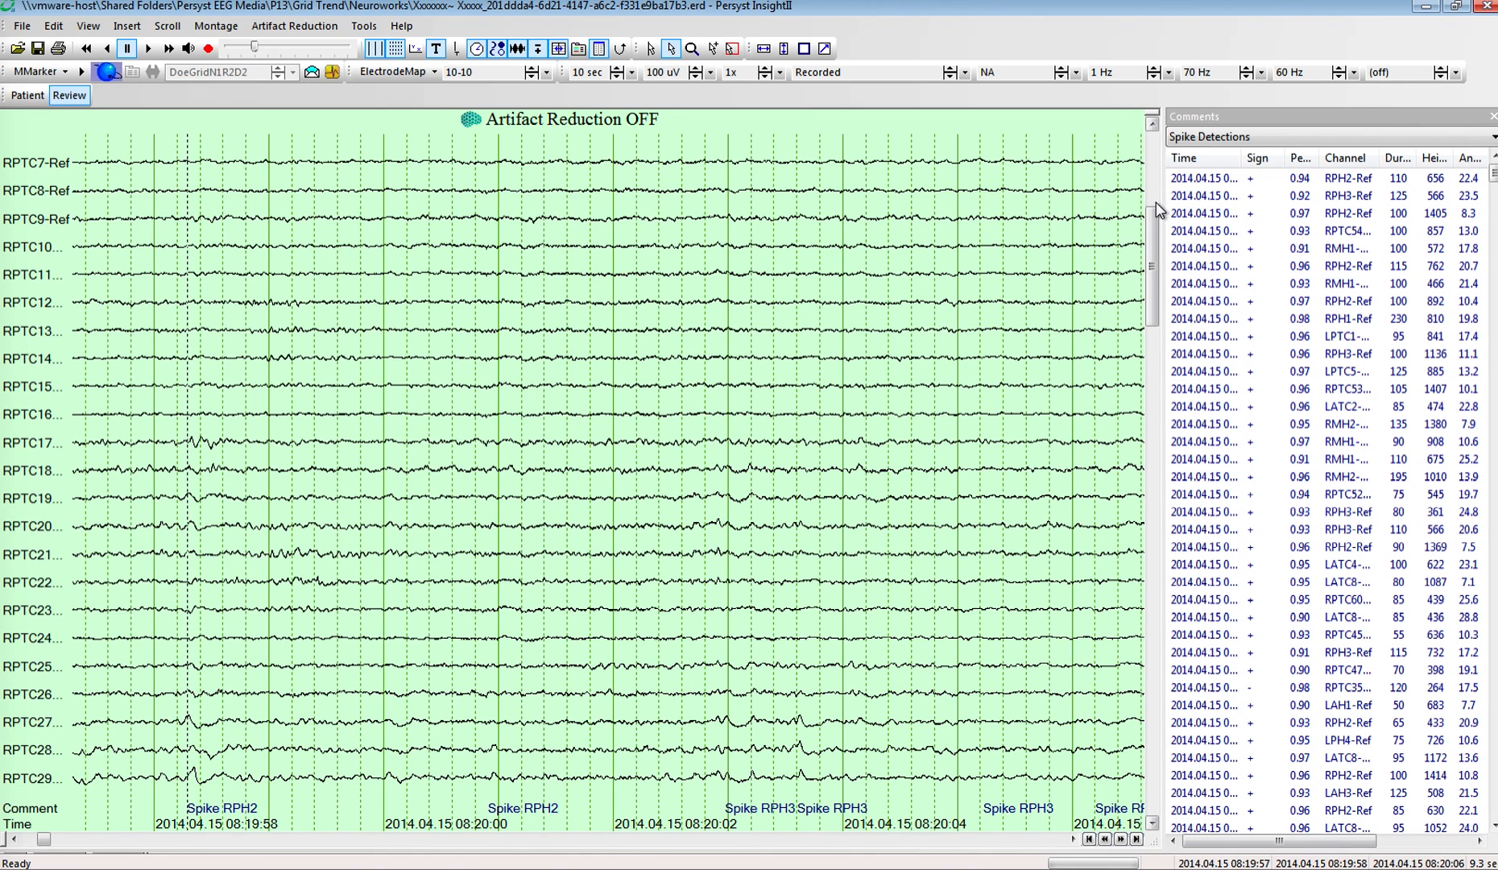
click(1155, 453)
click(1158, 535)
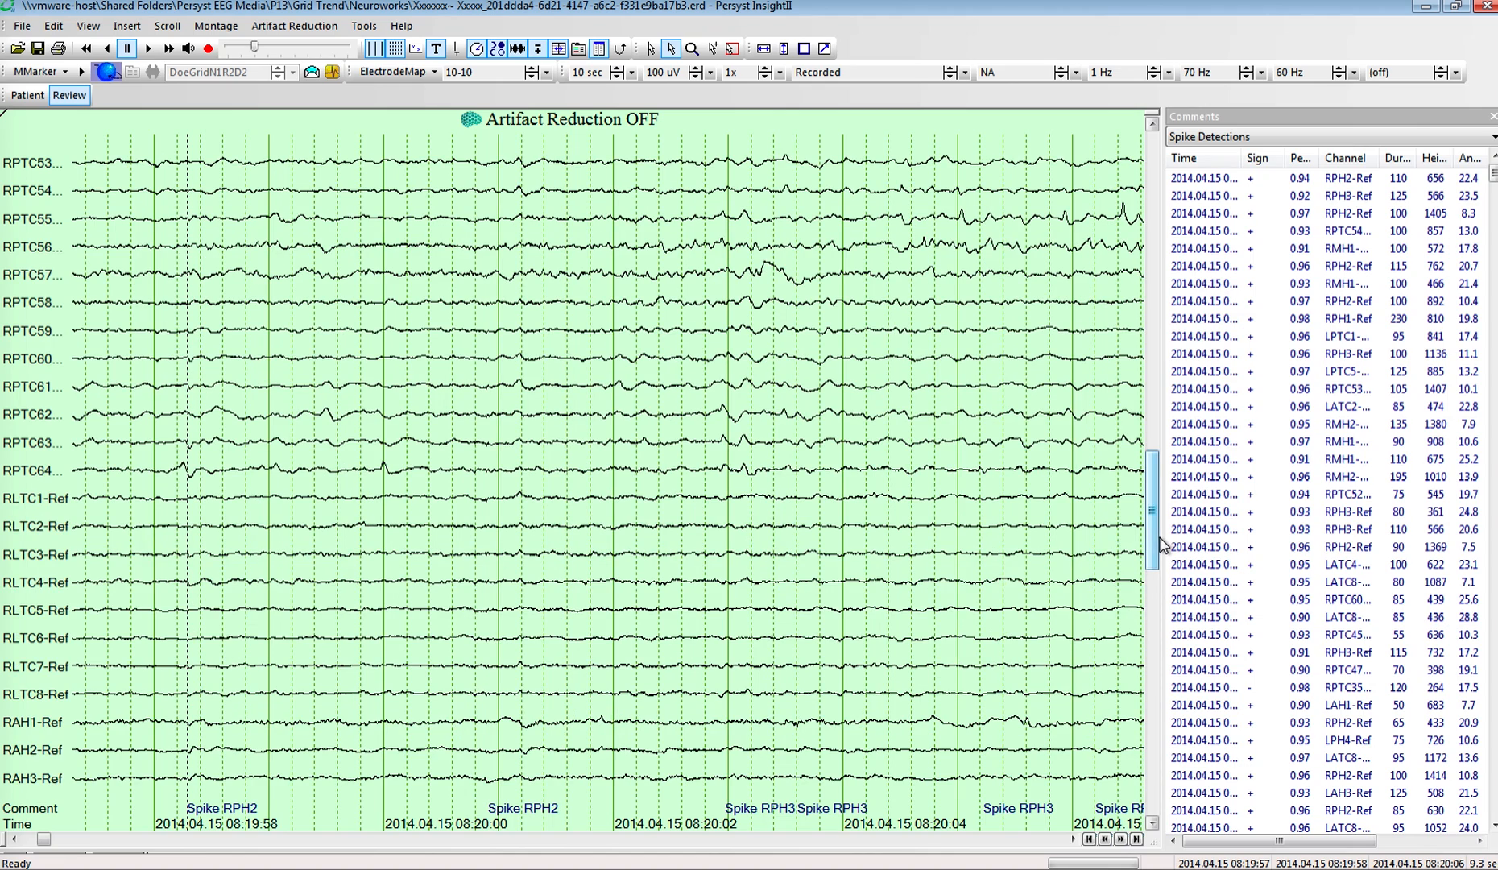
click(1158, 592)
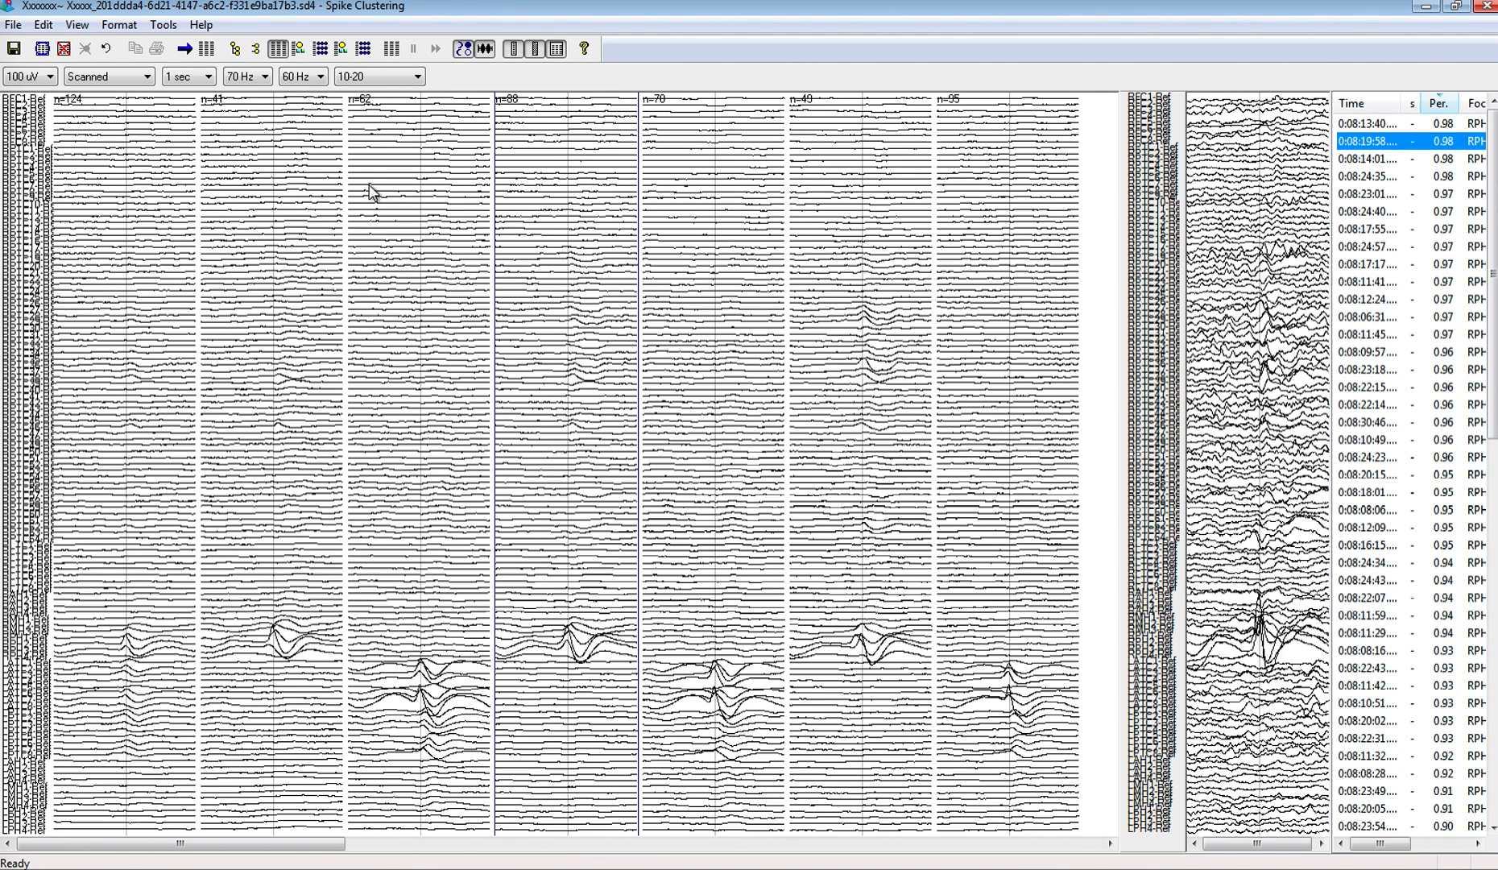
Step: In Spike Clustering, view the selected node's detail, the single spike's detail and its topographic map series, then return to the leaf node traces
click(297, 50)
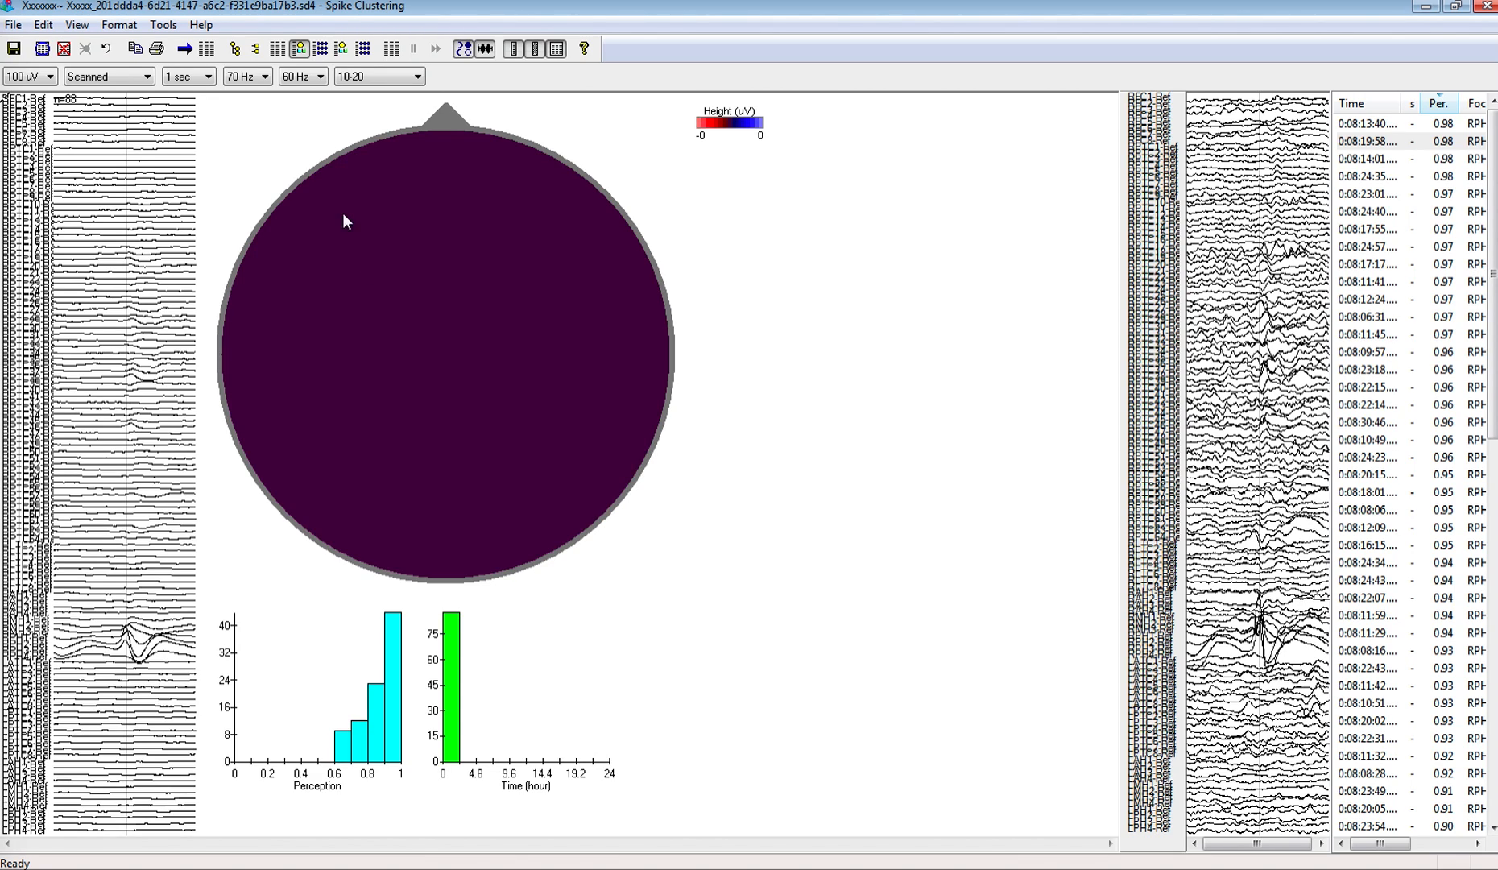
click(342, 50)
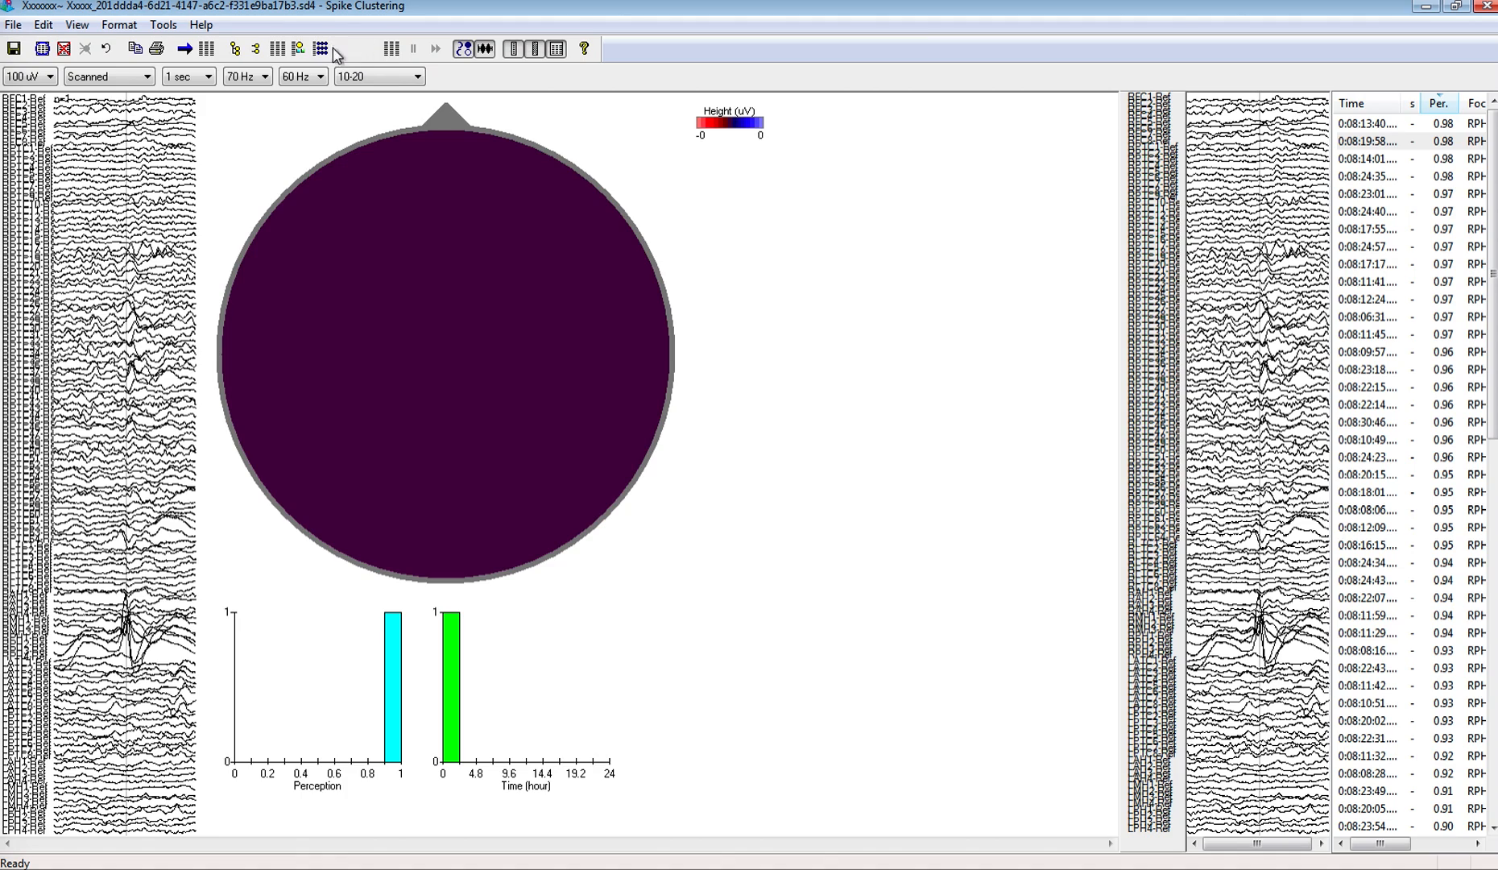
click(369, 50)
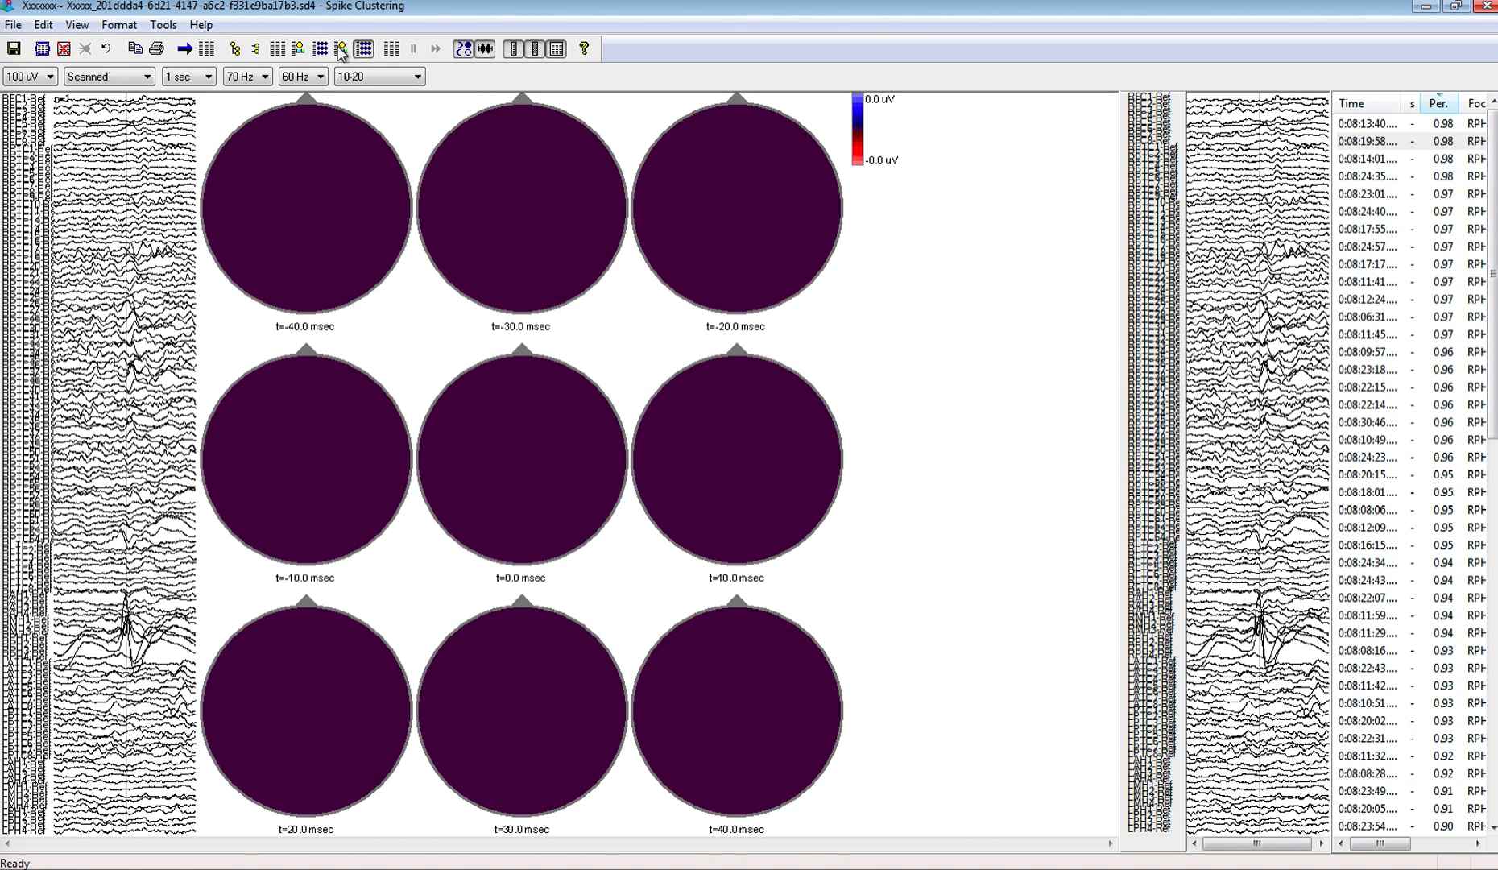
click(277, 49)
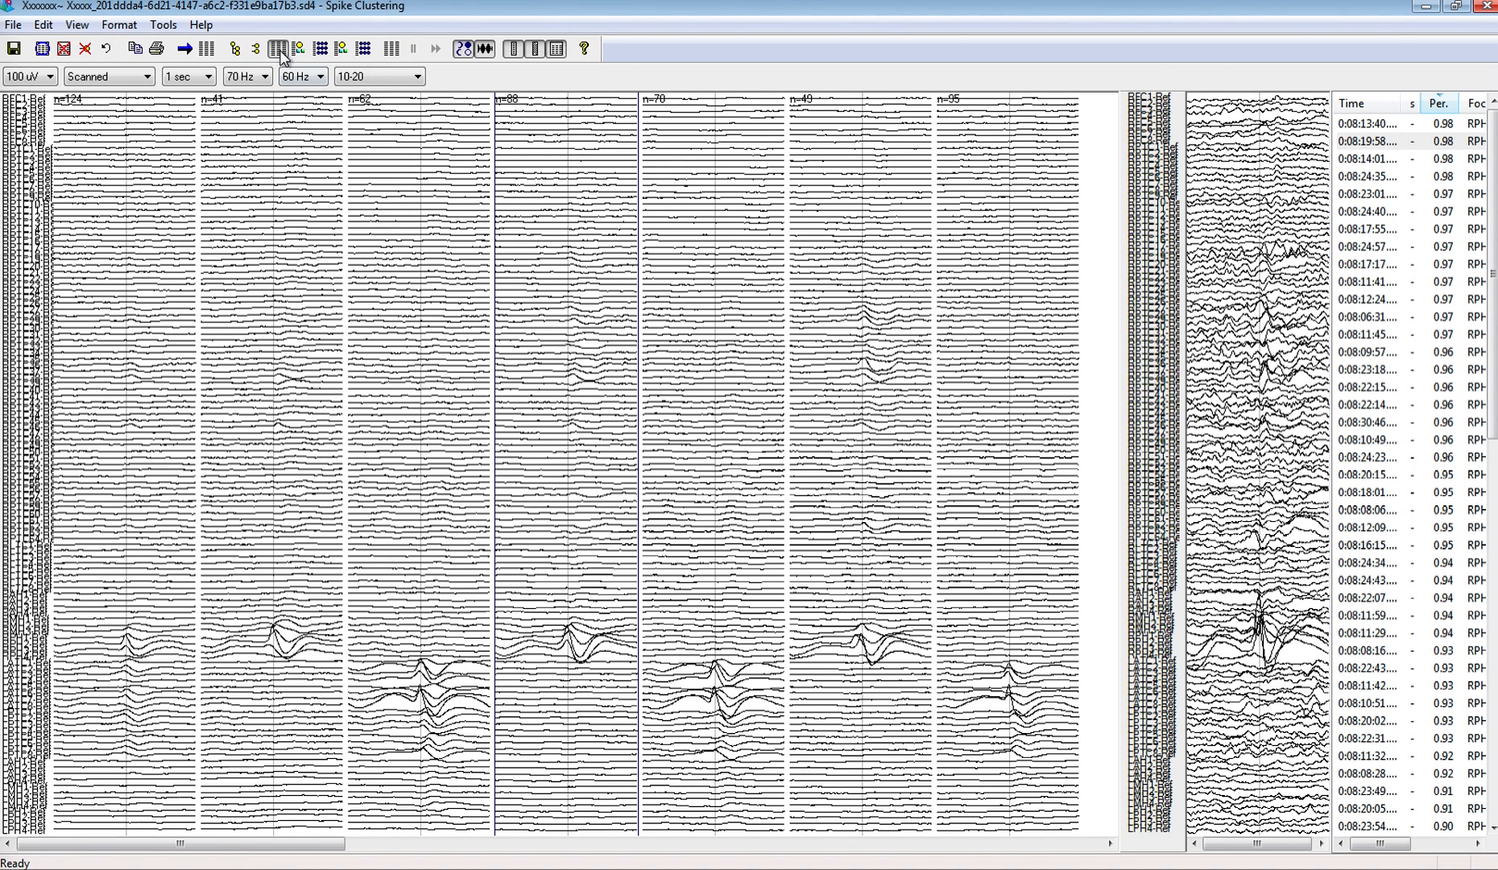